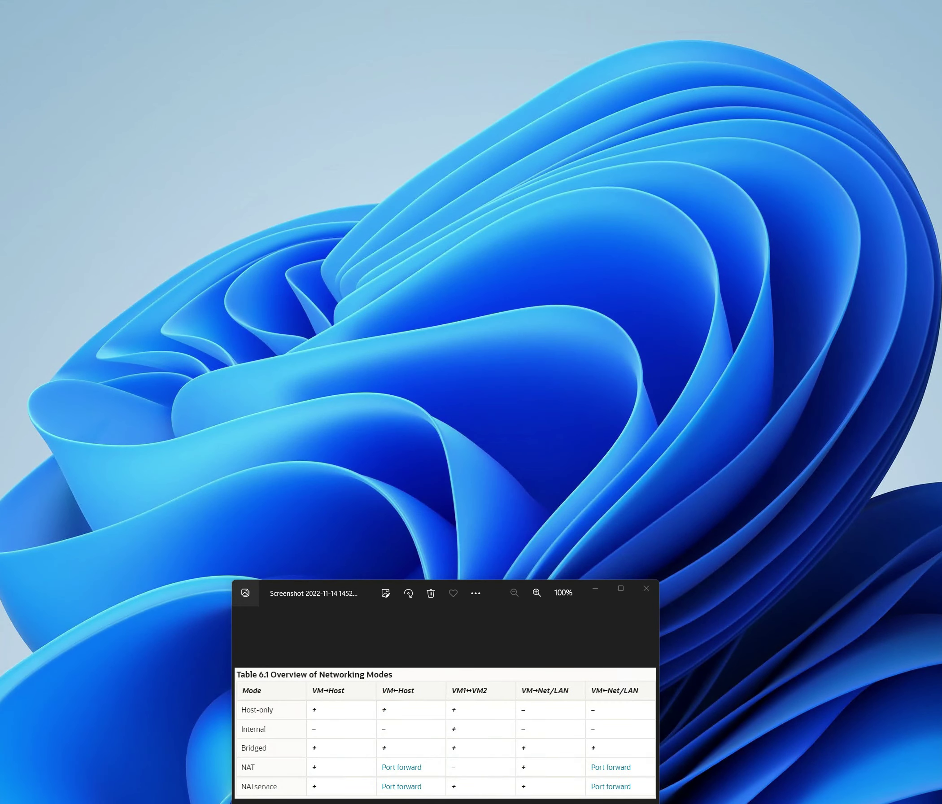
- Switch to the VirtualBox 7.0 user manual at section 6.2, Introduction to Networking Modes
key(alt+Tab)
click(486, 205)
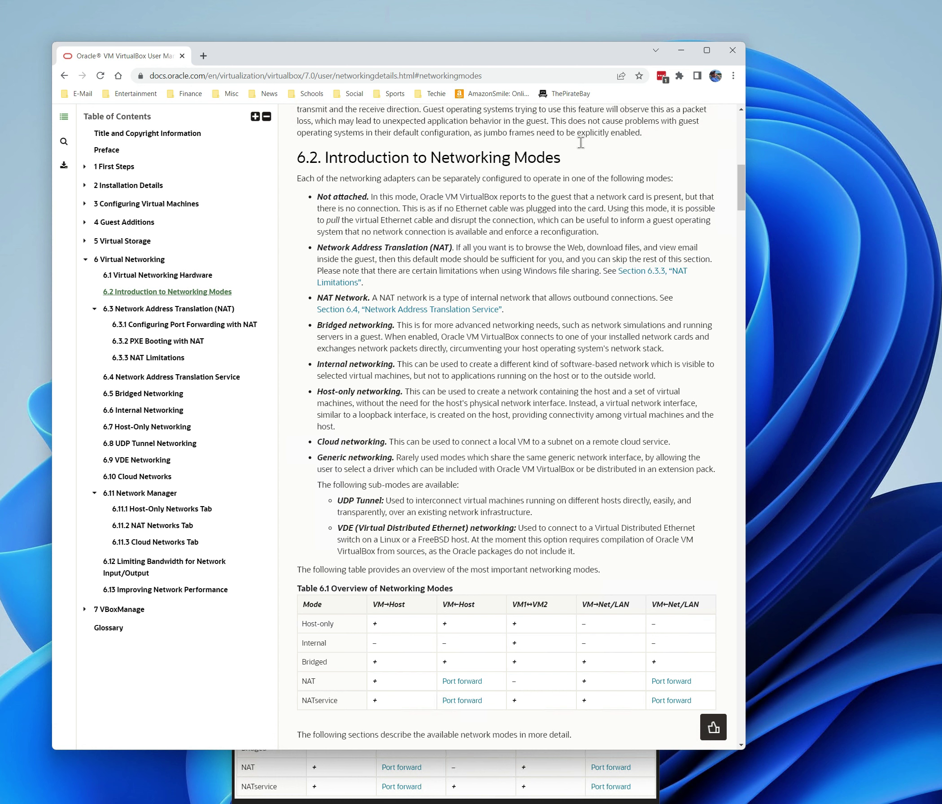
click(681, 50)
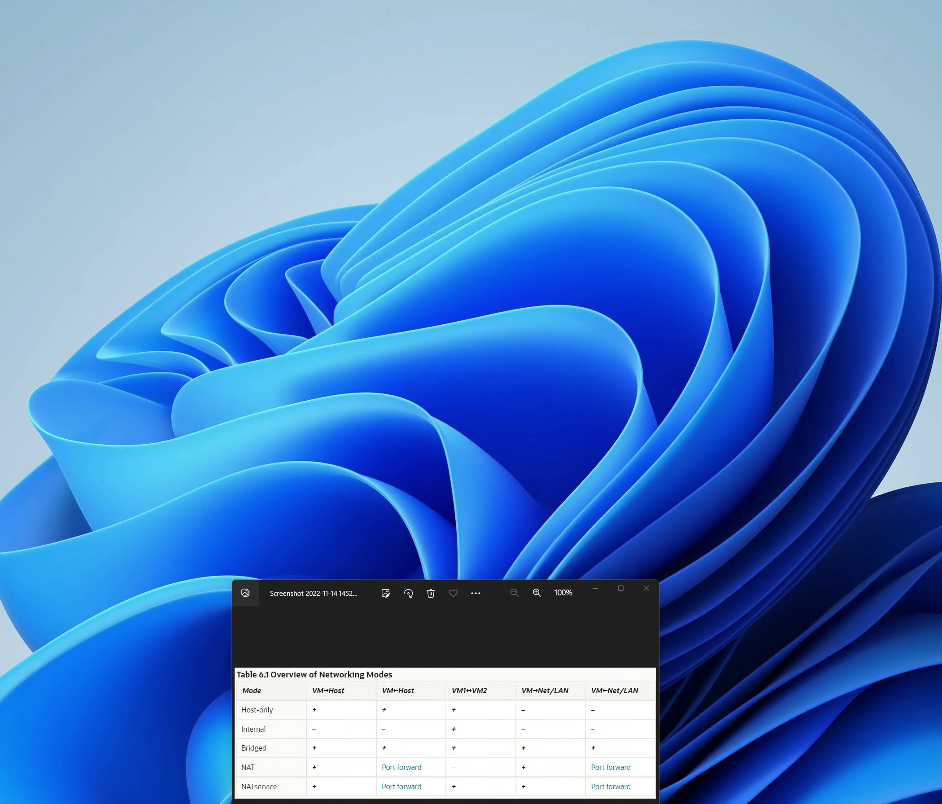
- Open the Network settings page for Ubuntu 22.04.1 #2
key(alt+Tab)
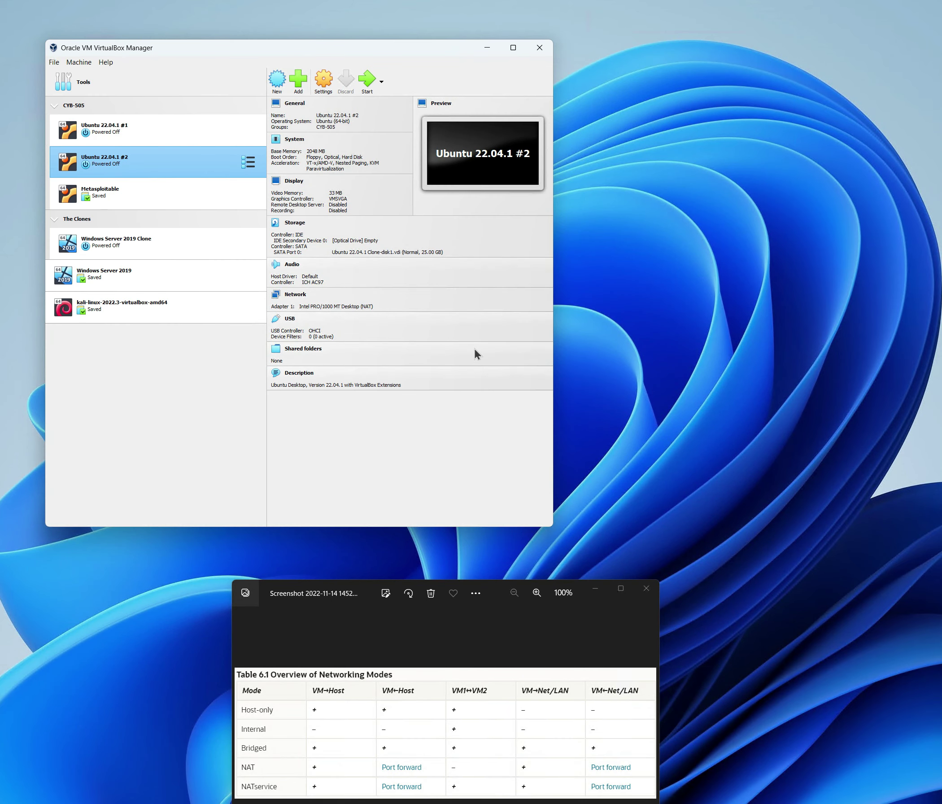
click(145, 131)
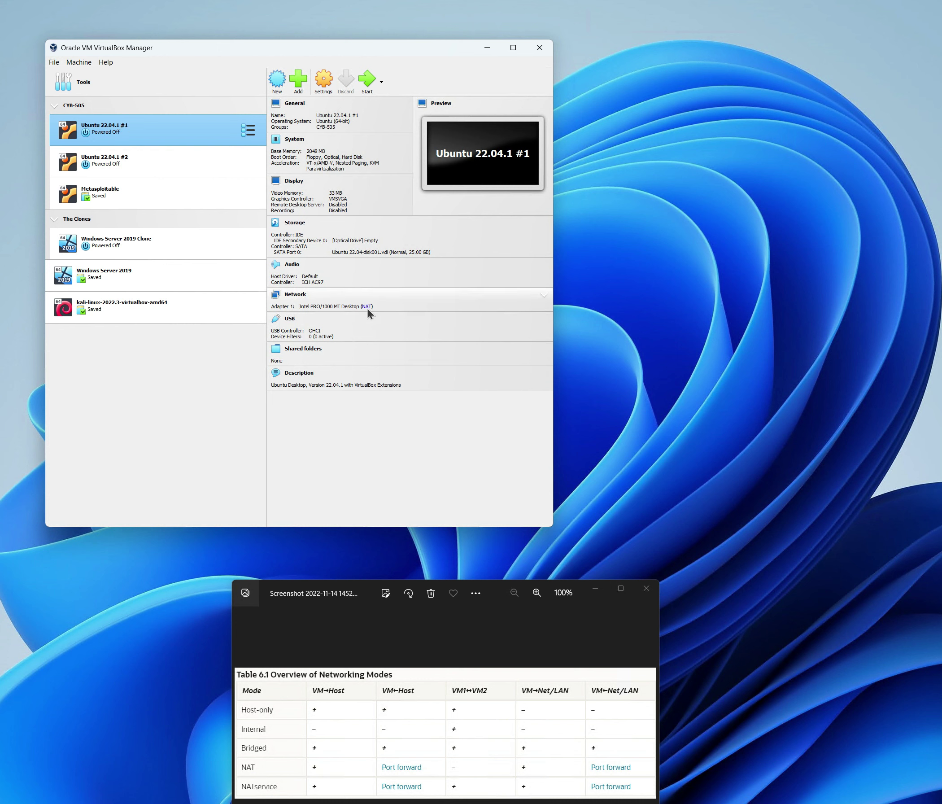
click(155, 168)
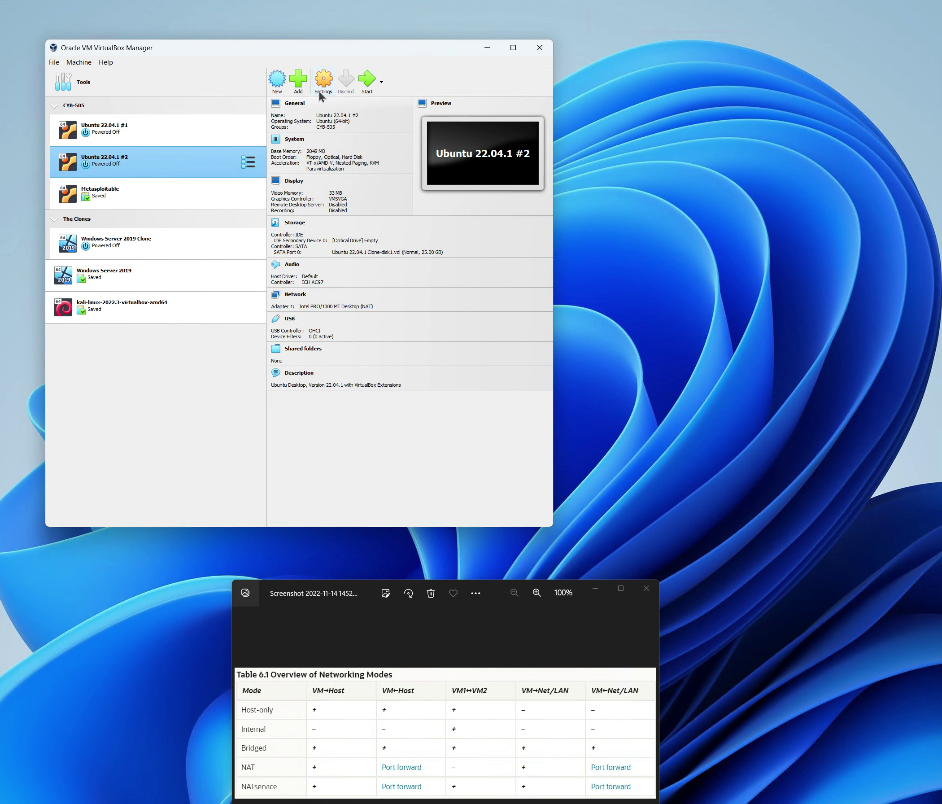
click(323, 82)
click(192, 277)
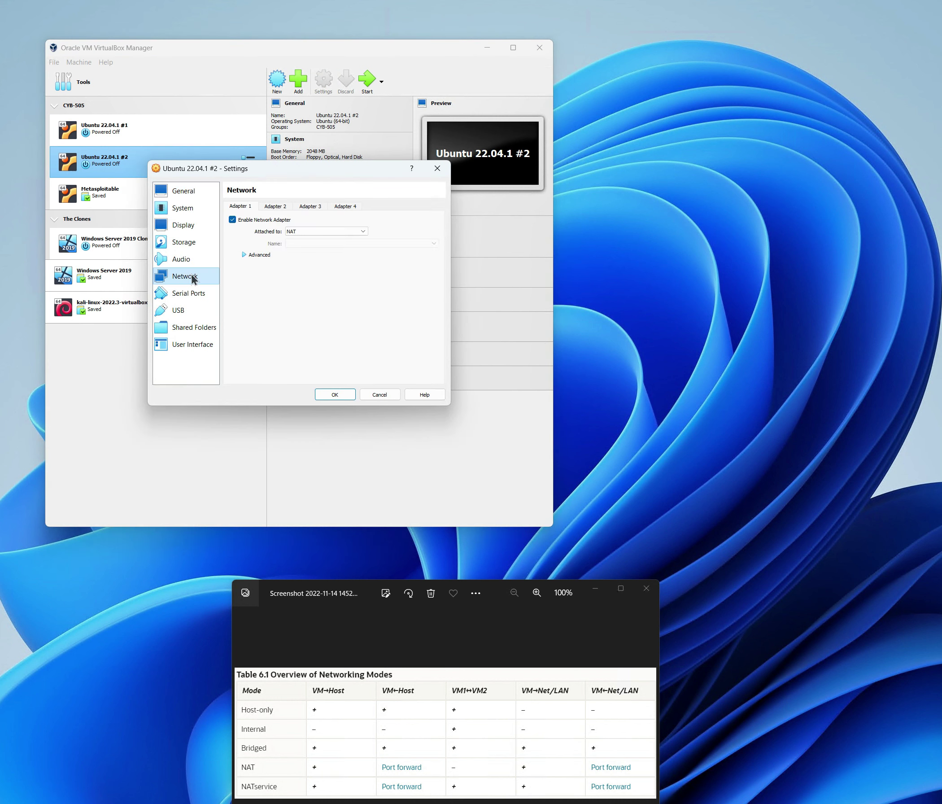
- Review Adapters 2–4, then keep Adapter 1 on NAT and expand its Advanced options
click(274, 208)
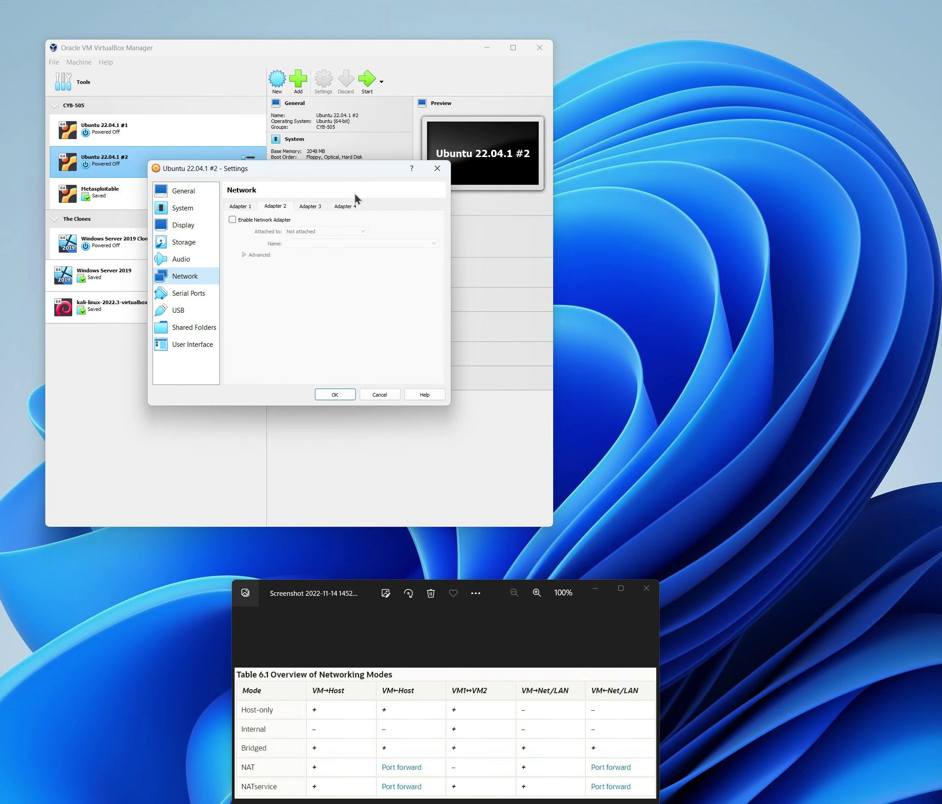
click(312, 208)
click(344, 207)
click(241, 207)
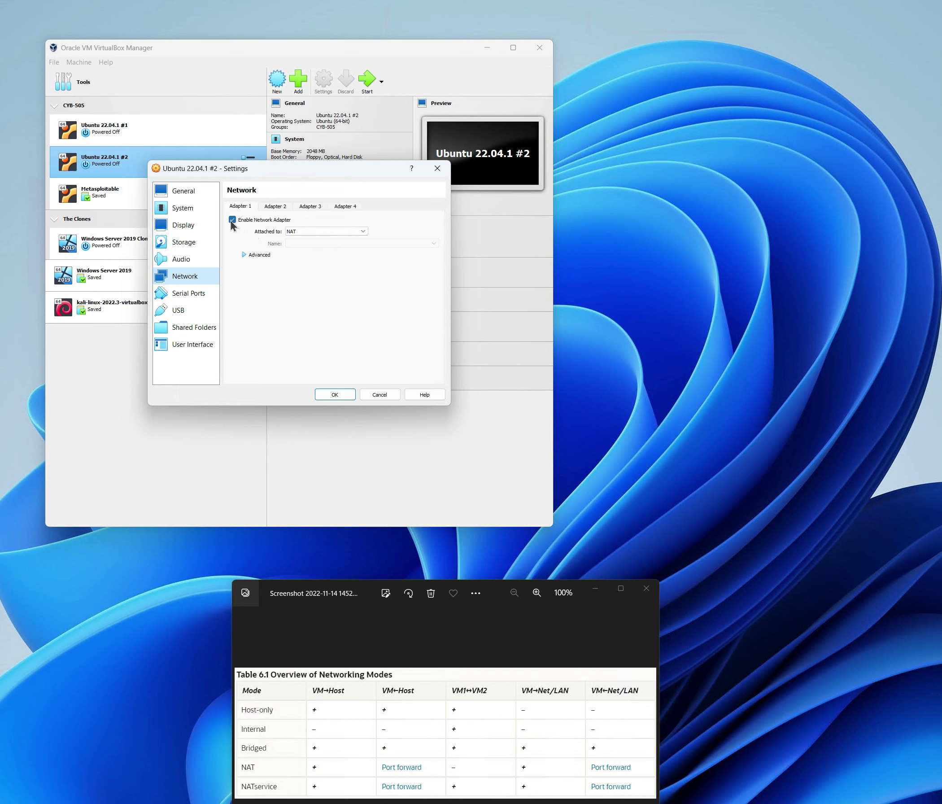
click(364, 232)
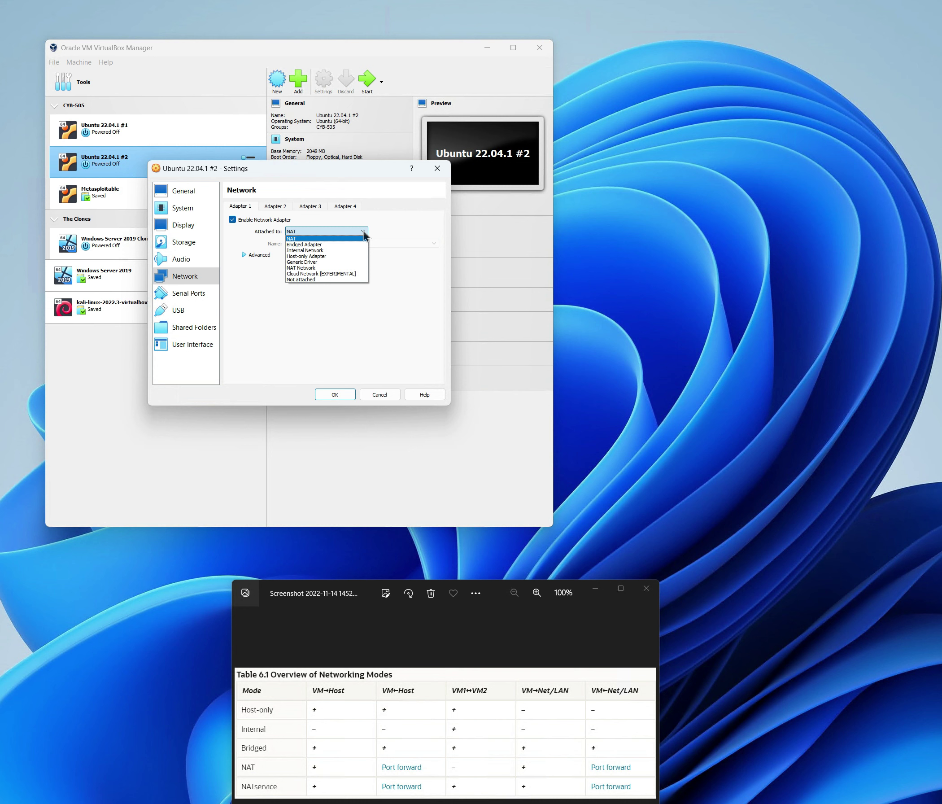
click(309, 239)
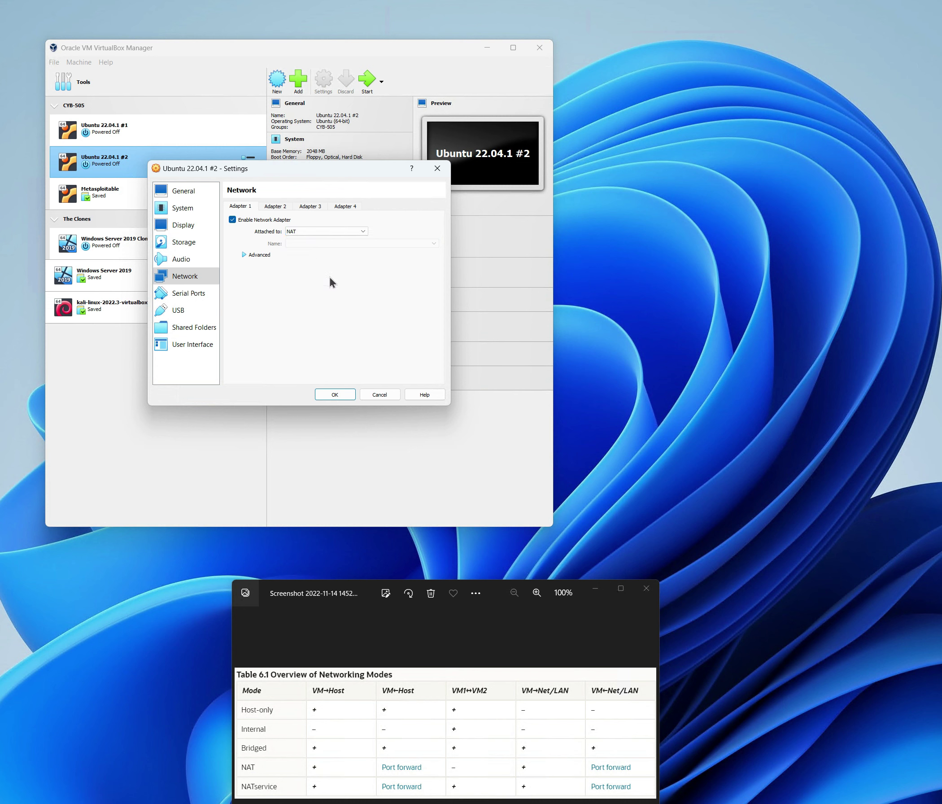
click(244, 255)
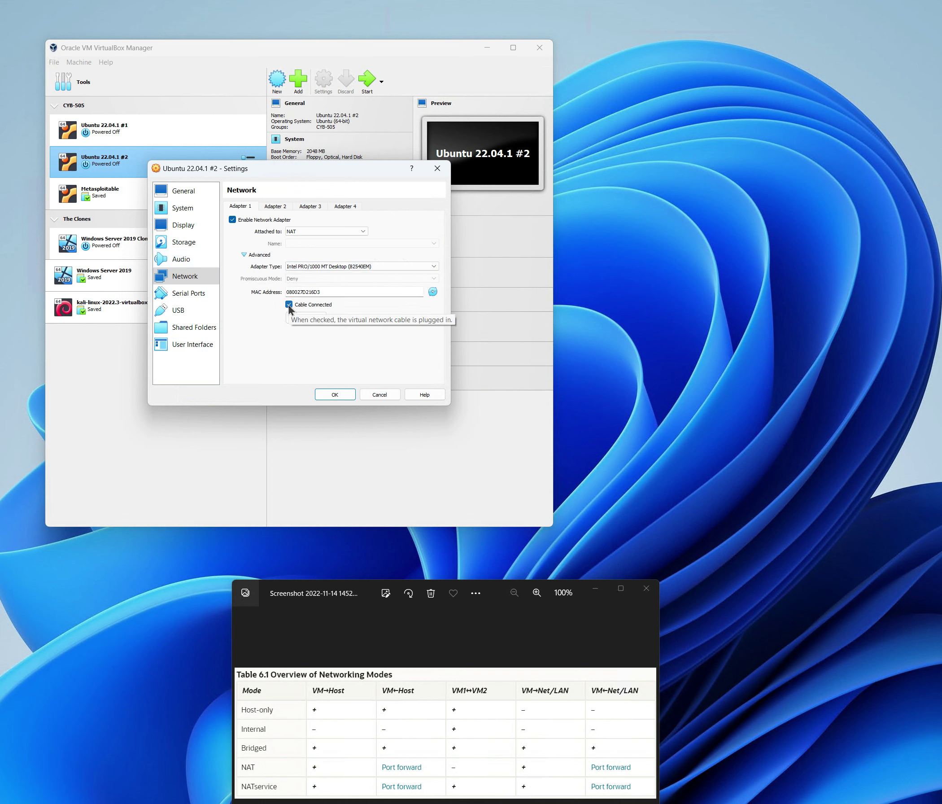
- Inspect Adapter 1's cable and adapter type without changes, then confirm the settings with OK
click(289, 305)
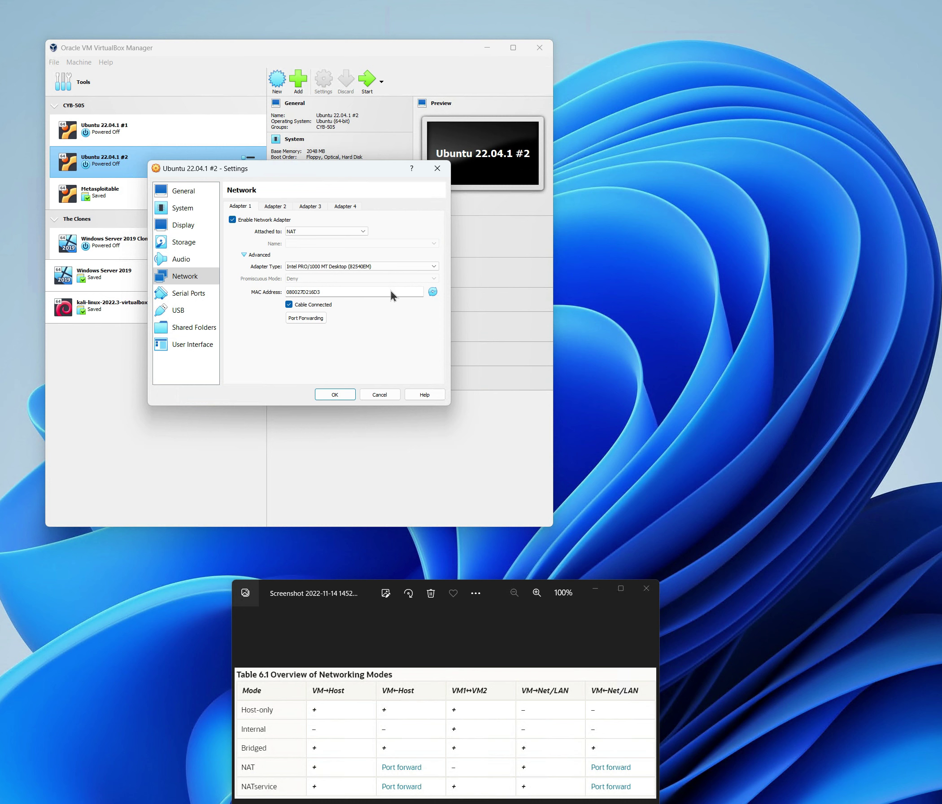
click(434, 268)
click(434, 269)
click(334, 394)
- Start Ubuntu 22.04.1 #2 alongside #1 and move #2's console window to the top-left
click(176, 127)
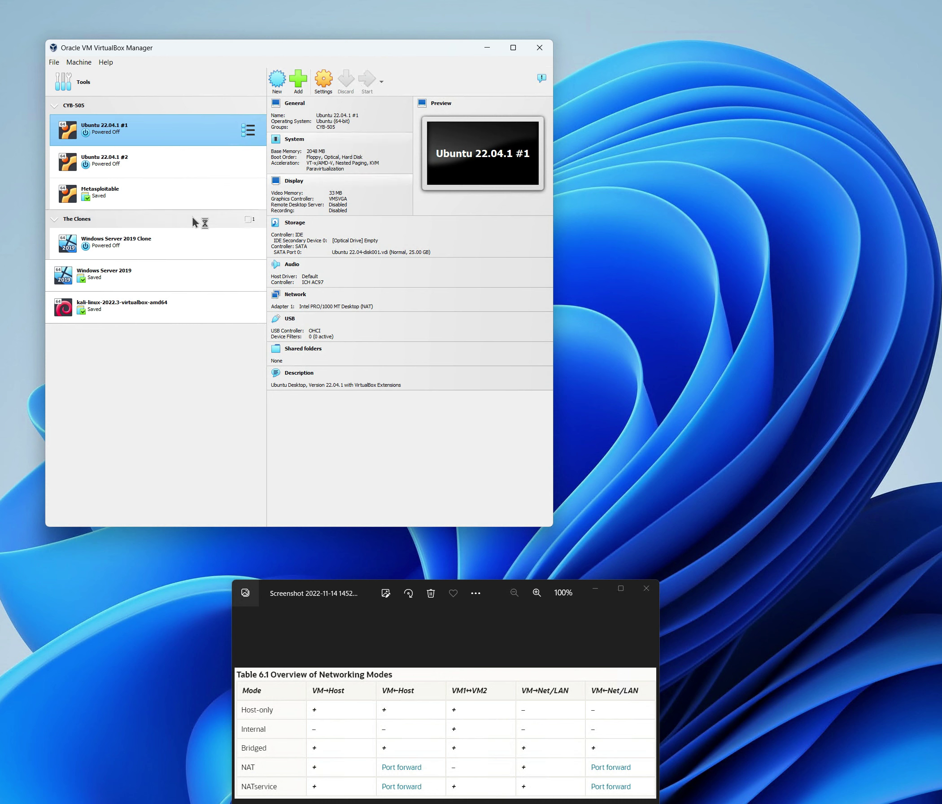
click(138, 161)
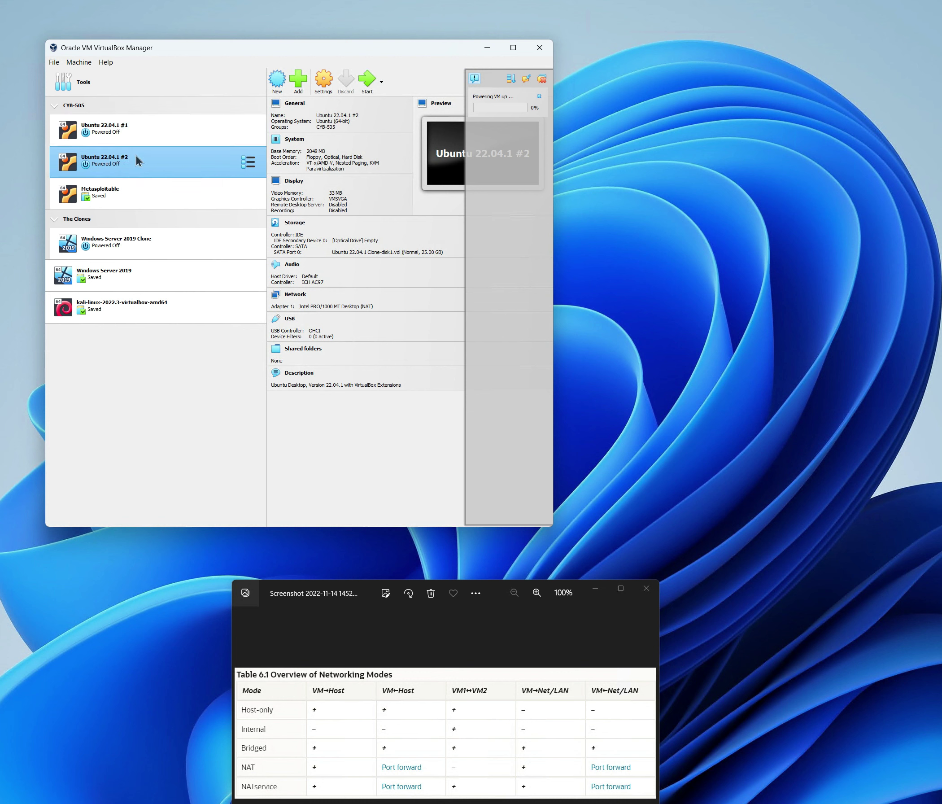
click(367, 79)
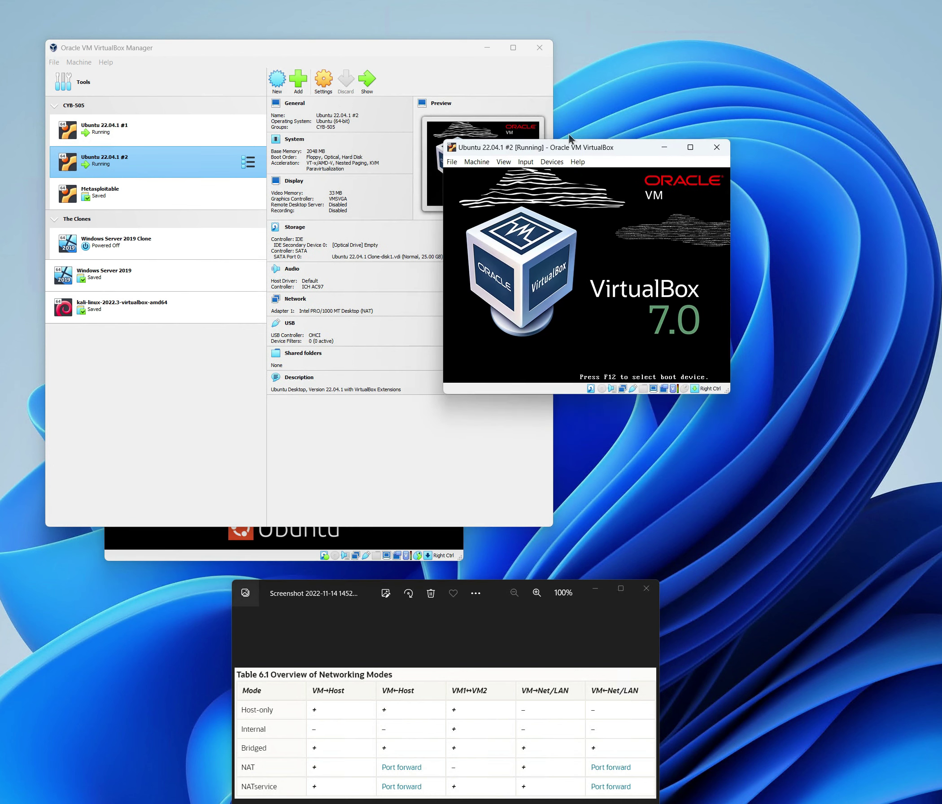
drag(283, 43, 156, 29)
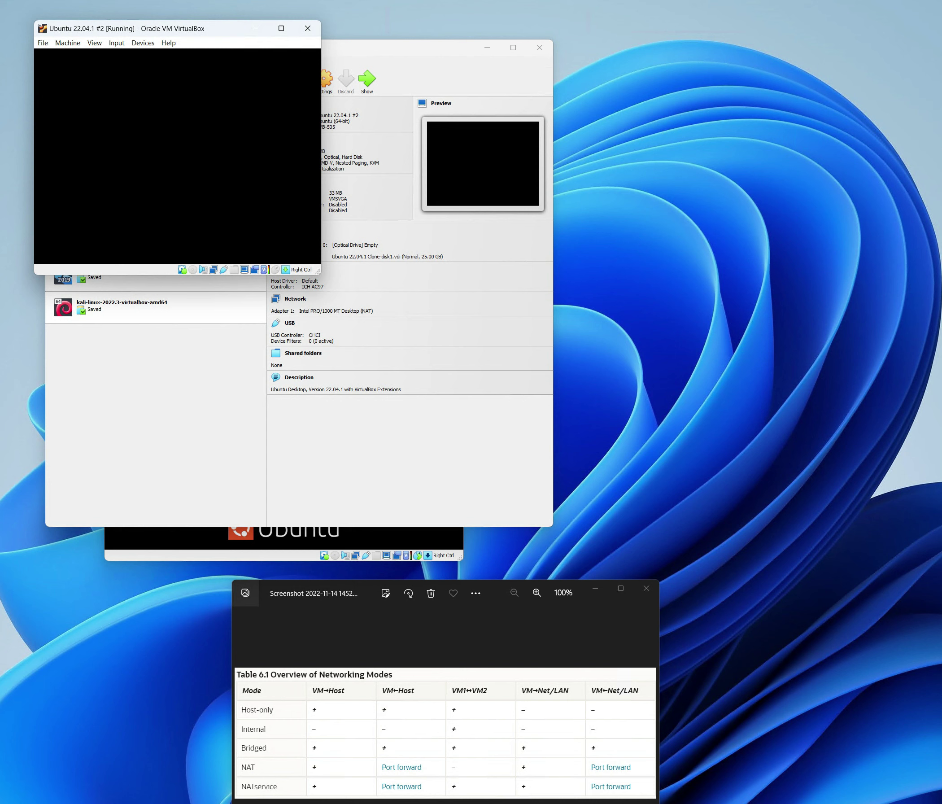
click(209, 537)
- Move Ubuntu #1's window to the top-right and log in to both VMs with the user password
drag(319, 260, 700, 29)
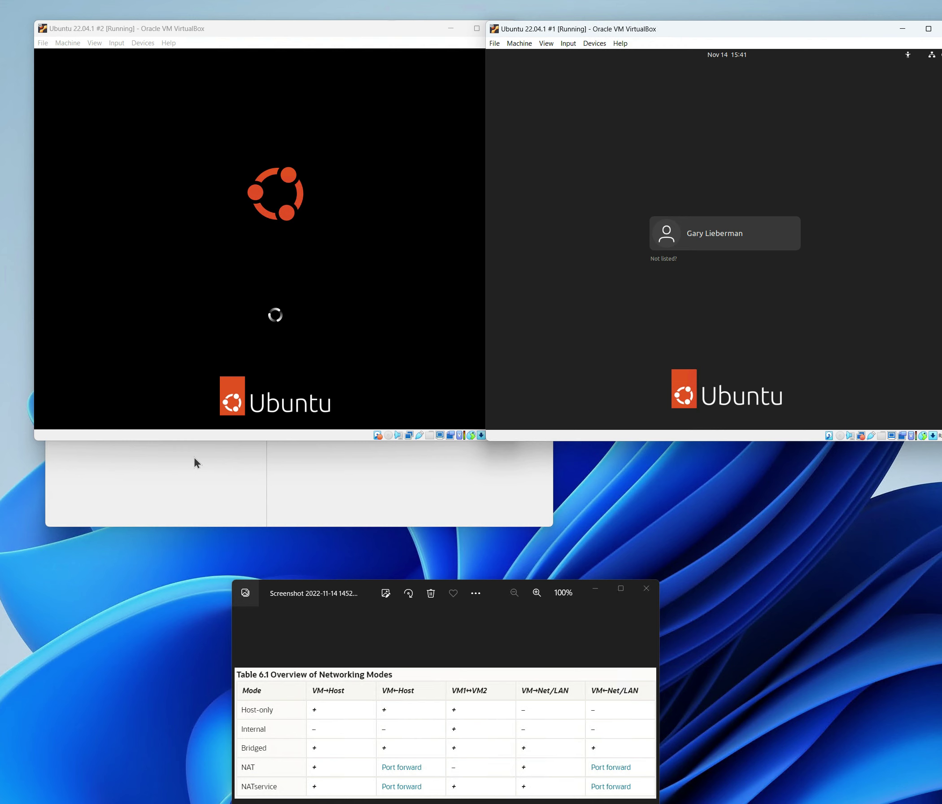
click(728, 221)
text(p)
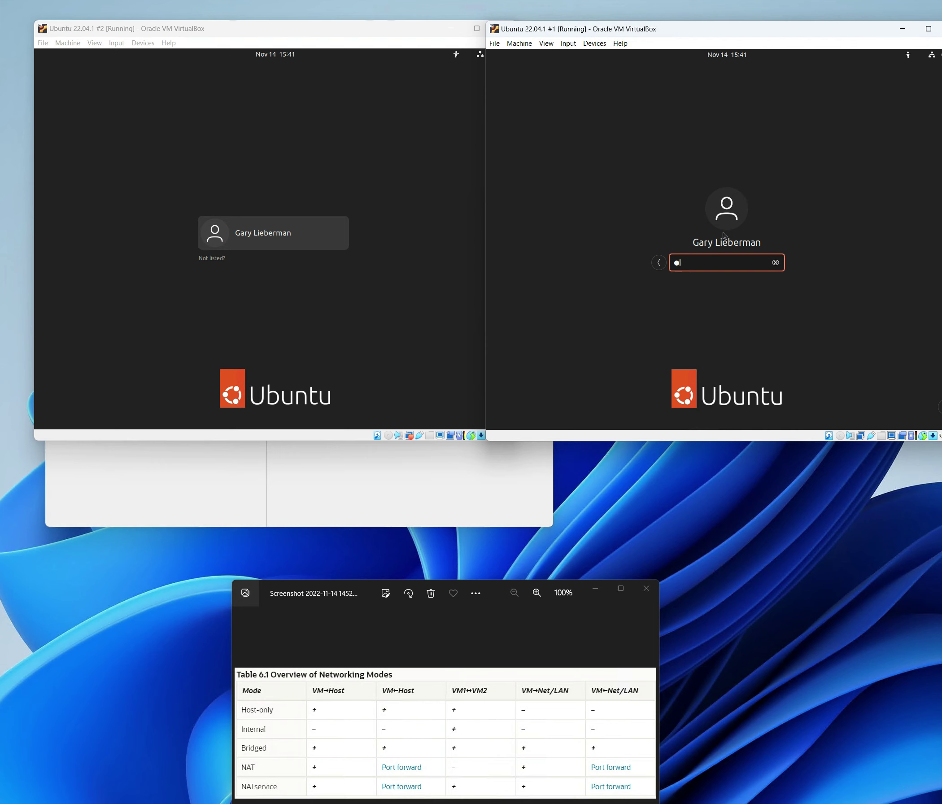
key(BackSpace)
text(prd)
key(Return)
click(255, 238)
click(255, 238)
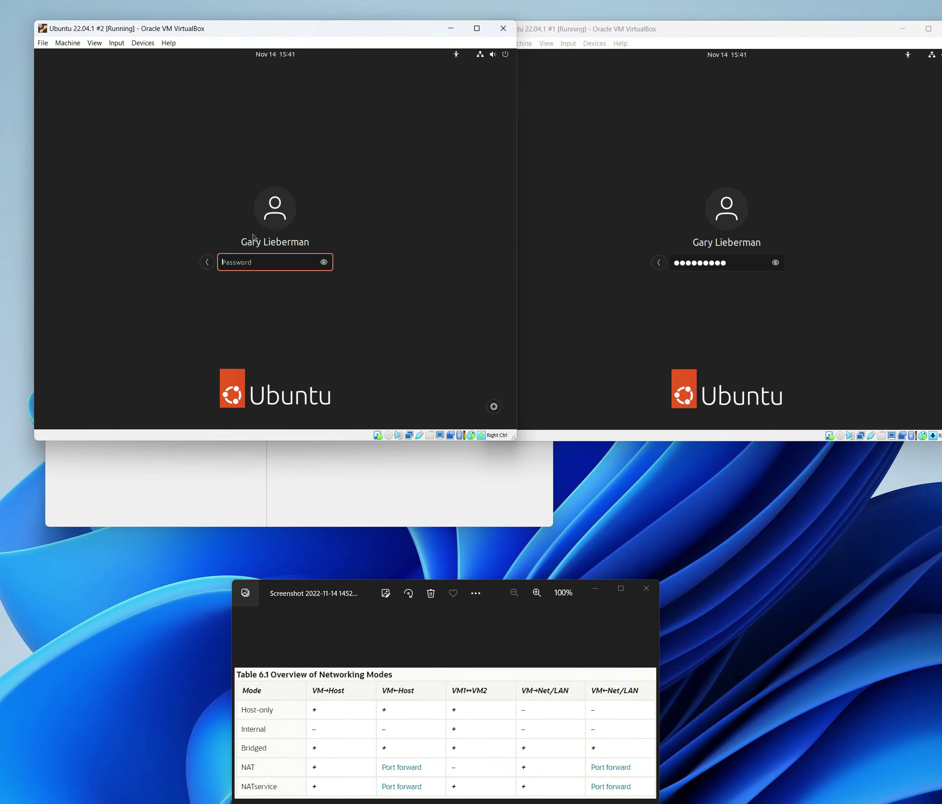
text(pass)
key(Return)
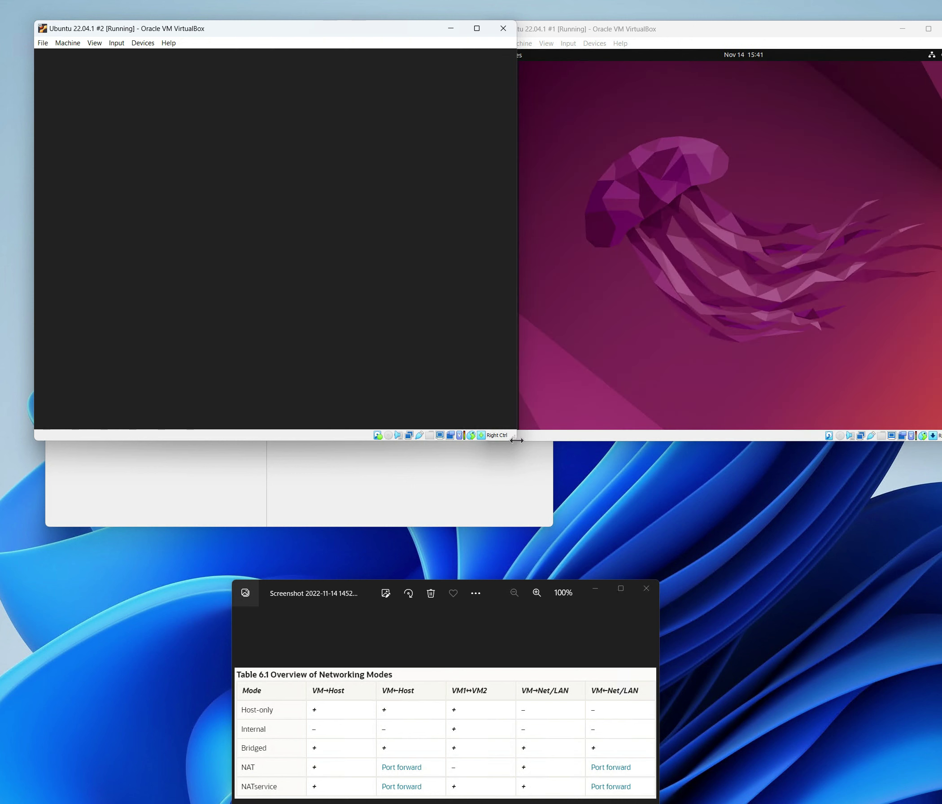
- Resize and reposition both VM windows so they sit side by side
drag(516, 441, 434, 393)
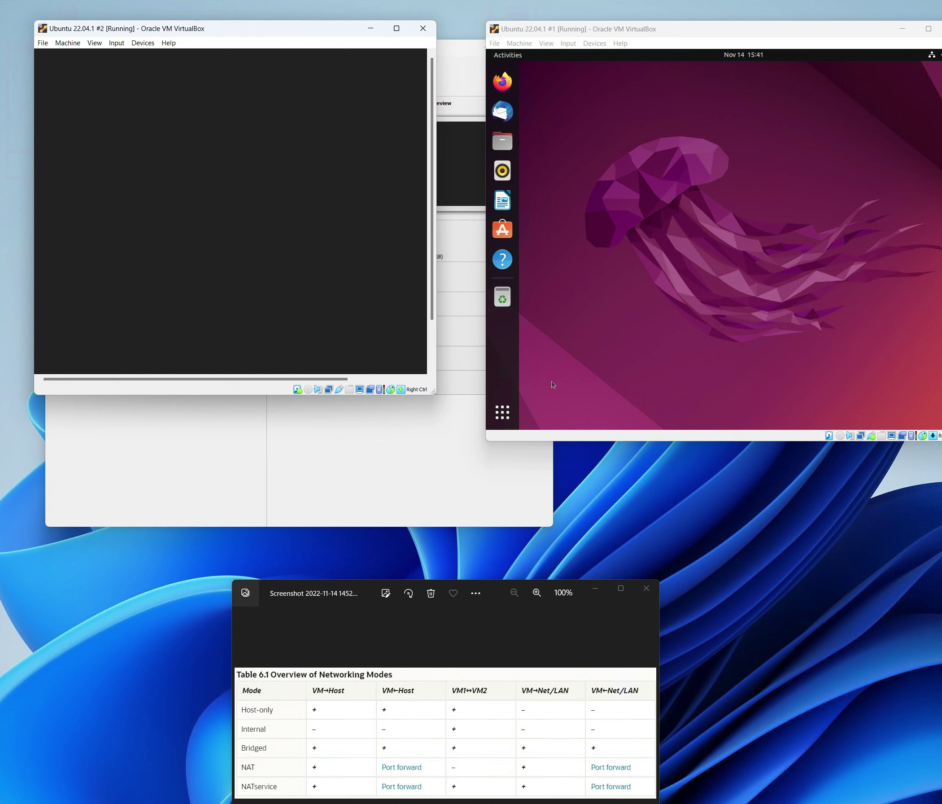
click(579, 378)
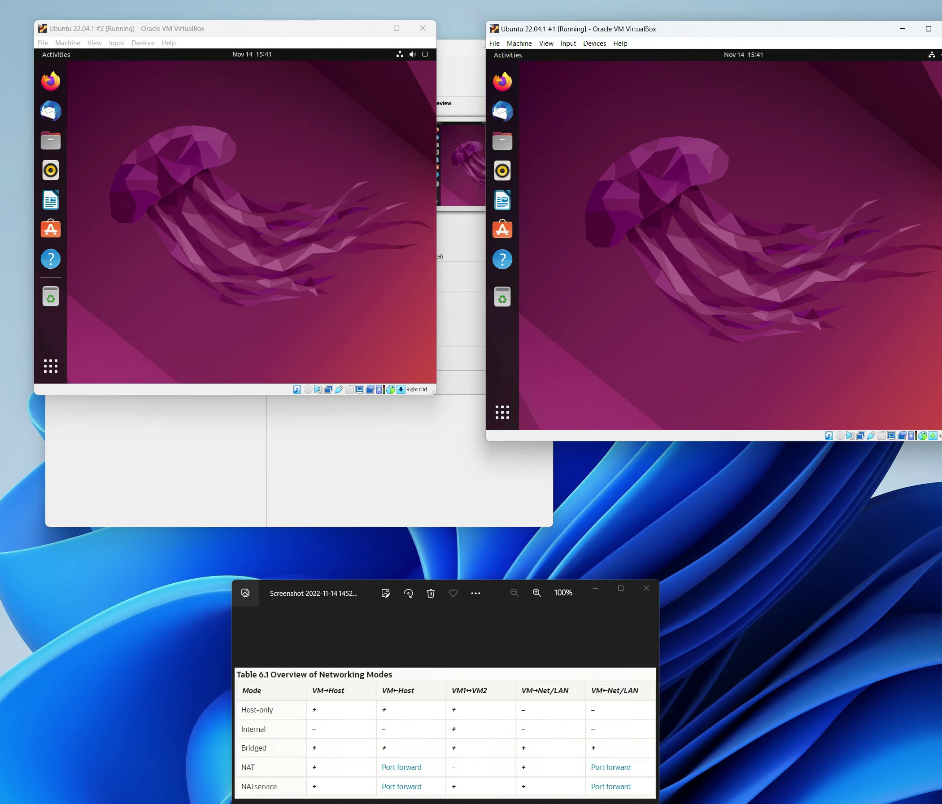
drag(941, 440, 865, 409)
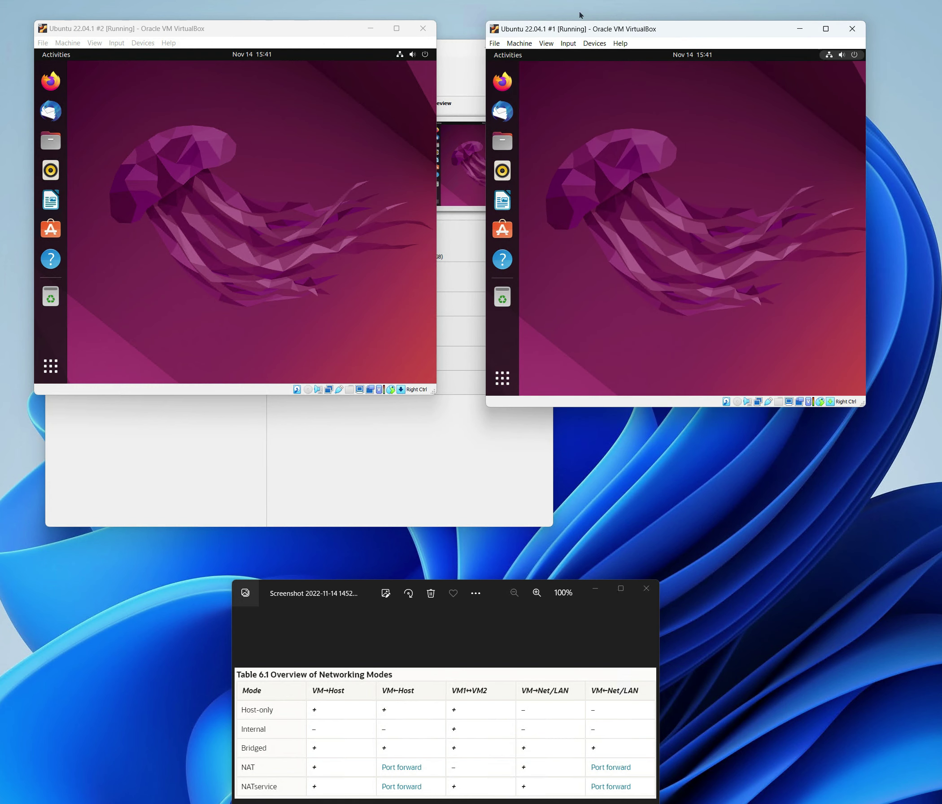
drag(612, 32, 573, 32)
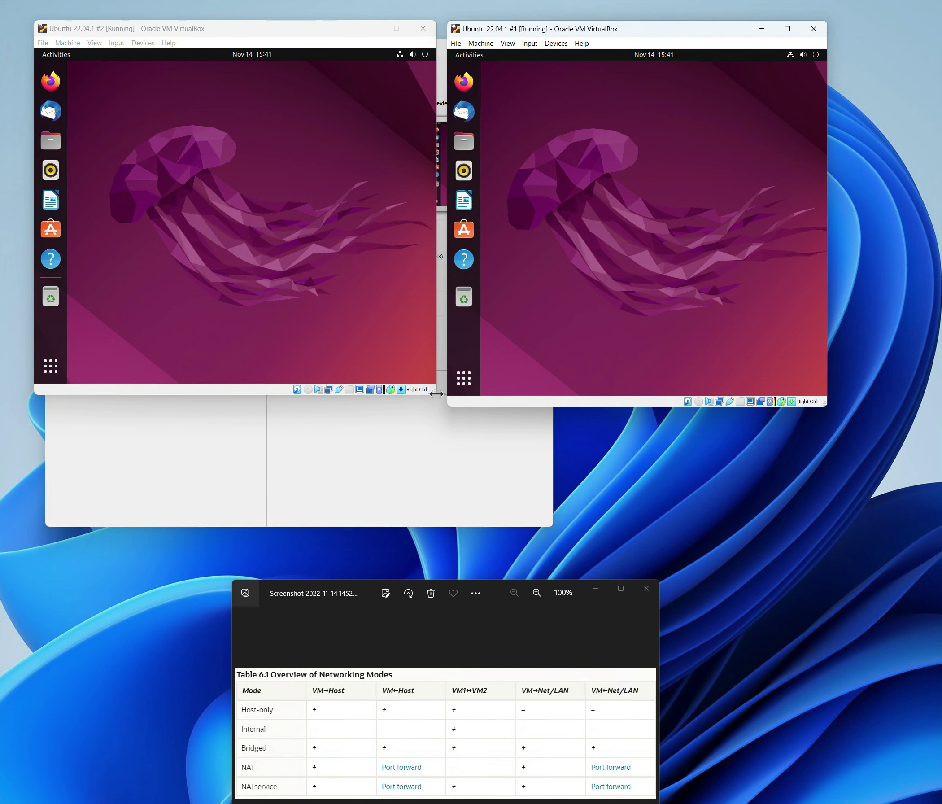
drag(434, 393, 438, 402)
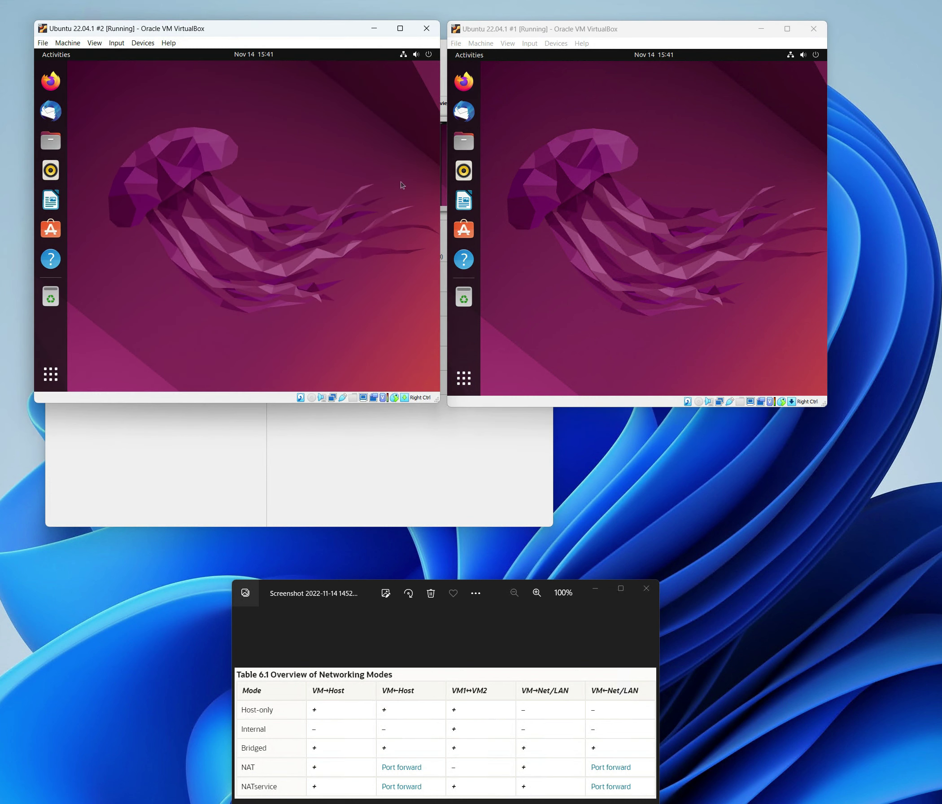
- Open a terminal from the desktop context menu in each Ubuntu VM
right_click(104, 99)
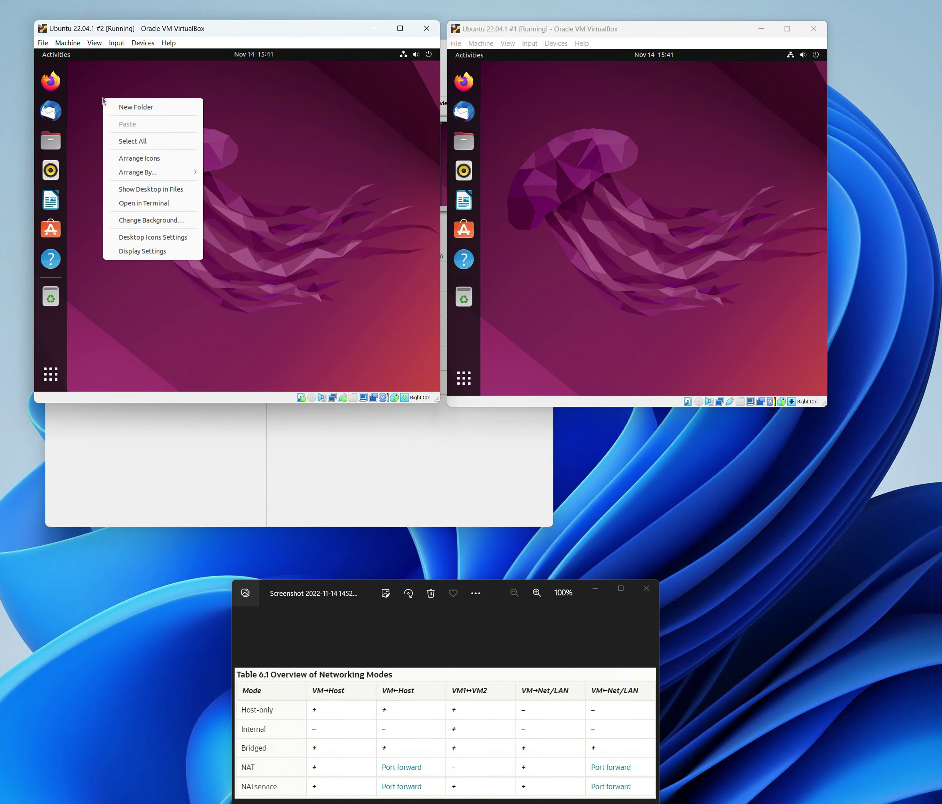
click(133, 204)
right_click(582, 179)
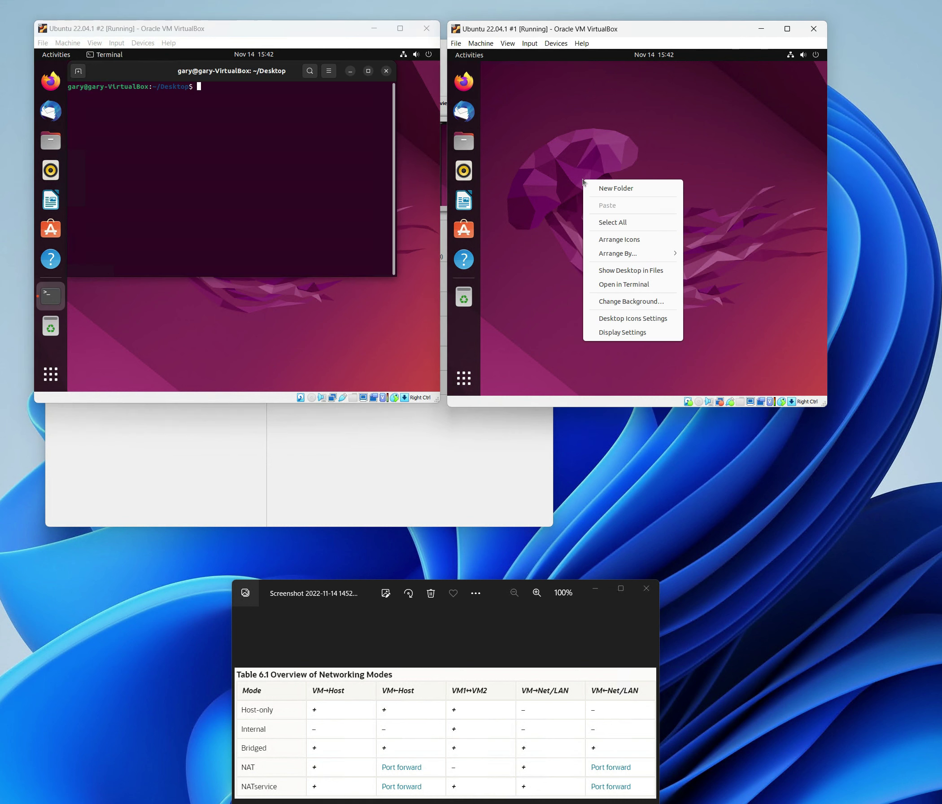
click(632, 286)
- Run ifconfig -a in both VM terminals, each showing enp0s3 at 10.0.2.15
click(213, 144)
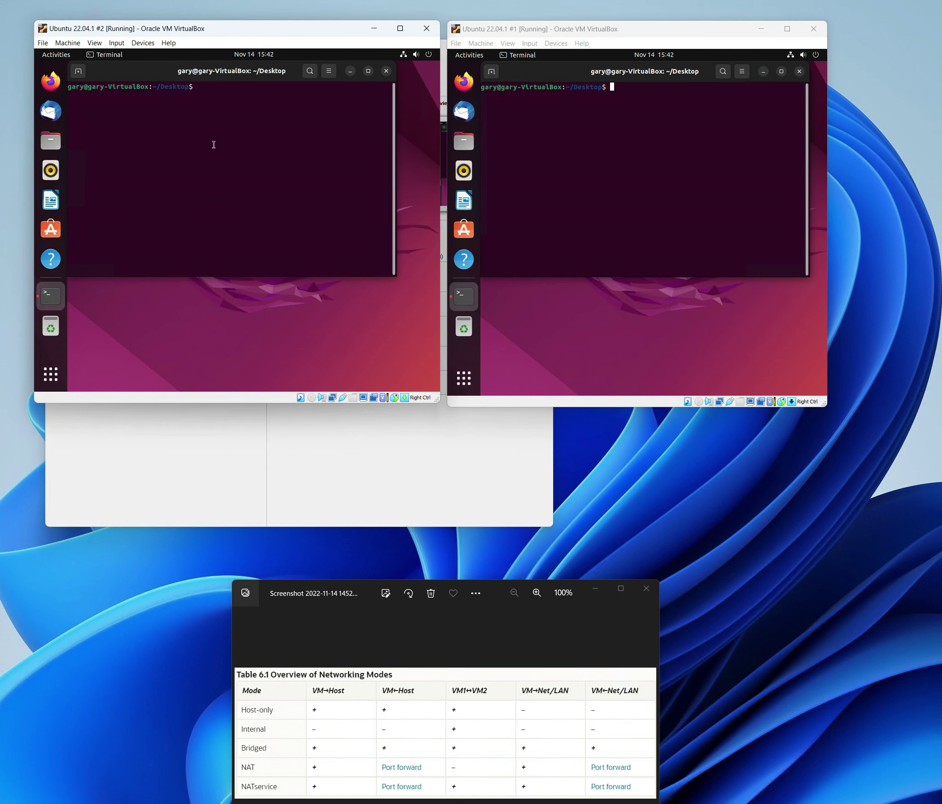
text(ifconfig -a)
key(Return)
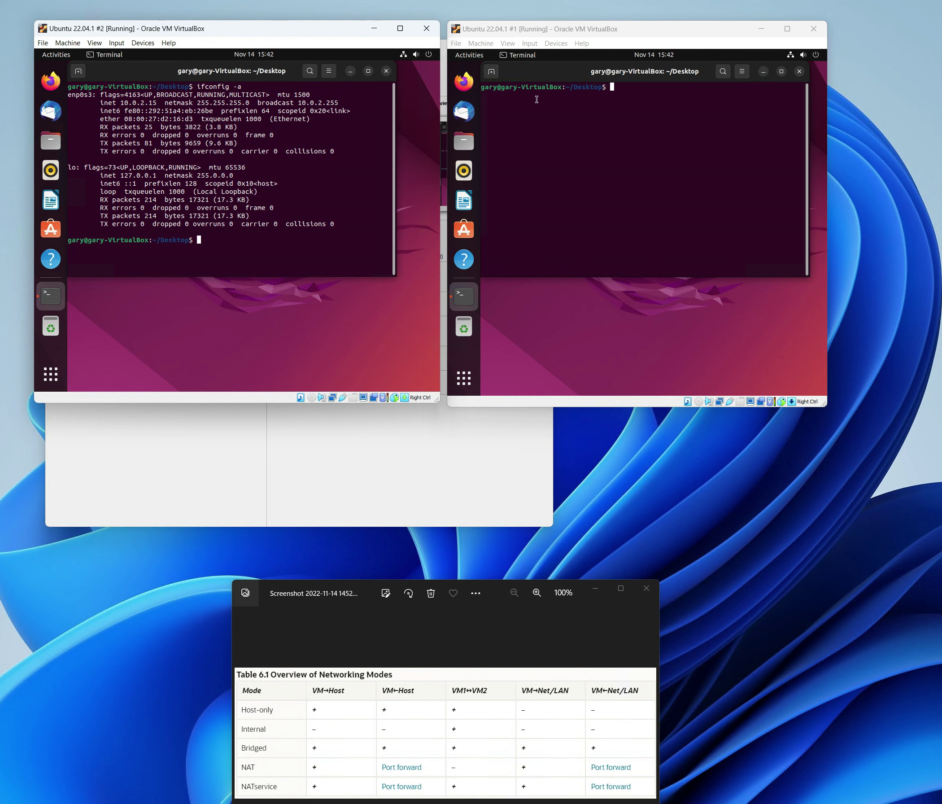
click(622, 97)
text(i)
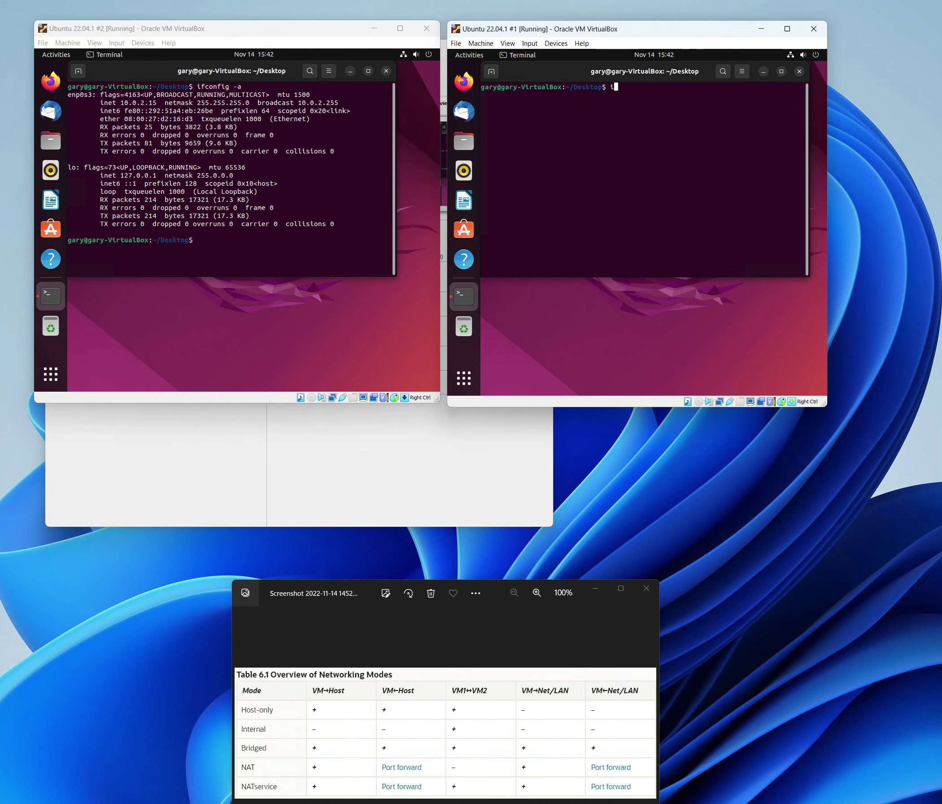
text(fconfig -a)
key(Return)
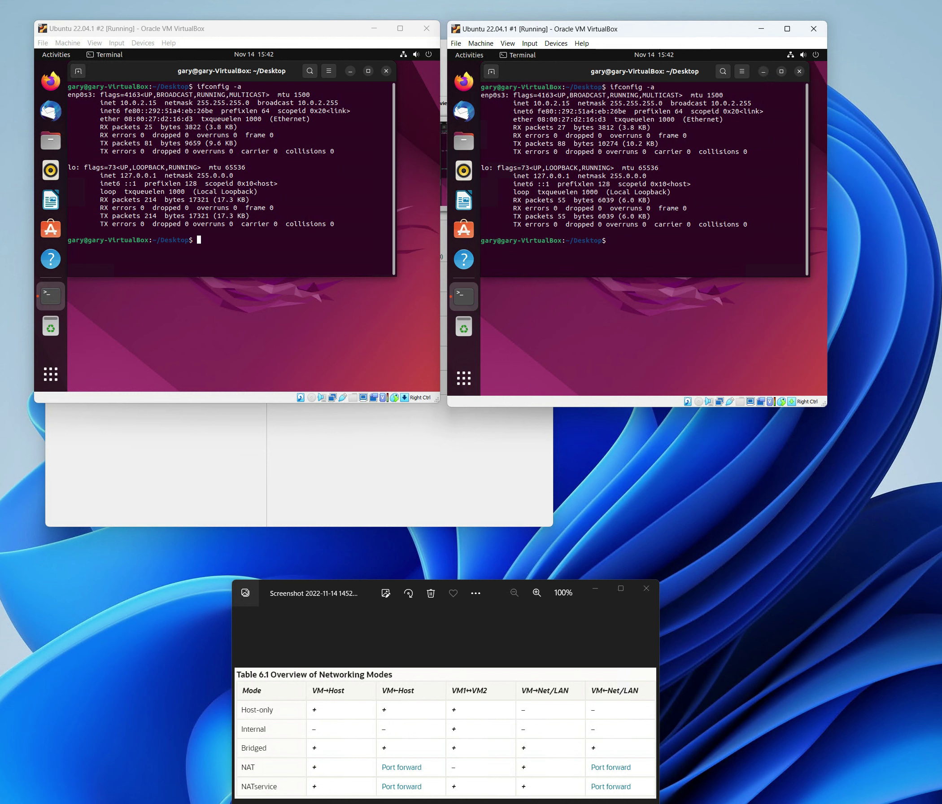
- Run ipconfig /all on the host to list its adapters, including IPv4 192.168.168.52
drag(747, 129, 482, 235)
drag(395, 267, 404, 252)
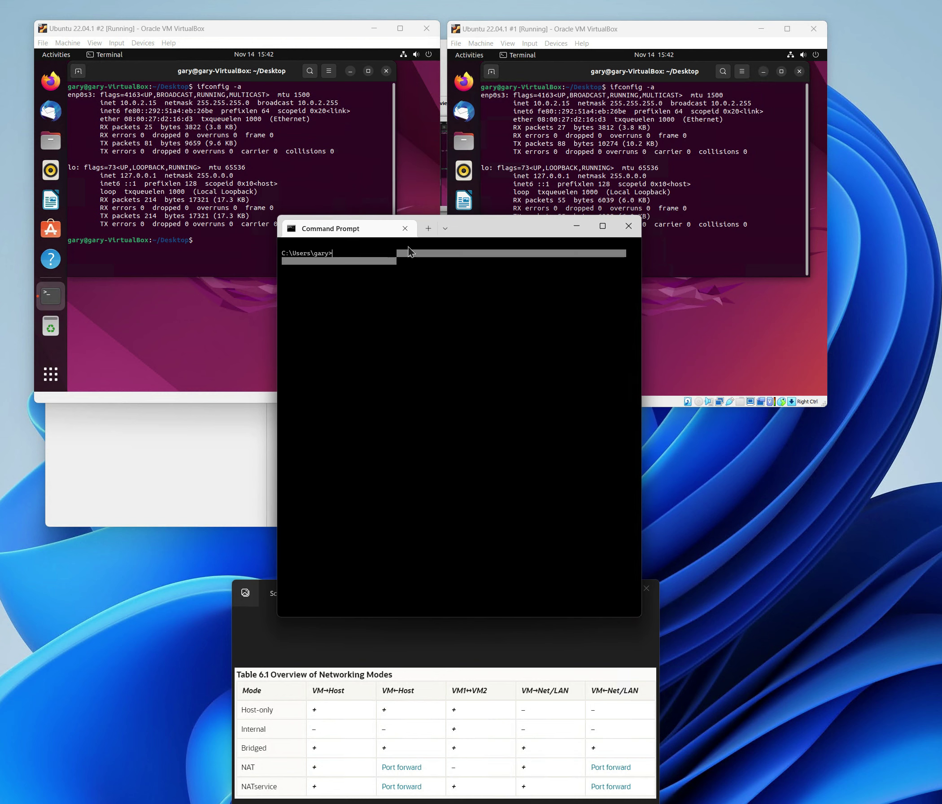
text(ipconfig)
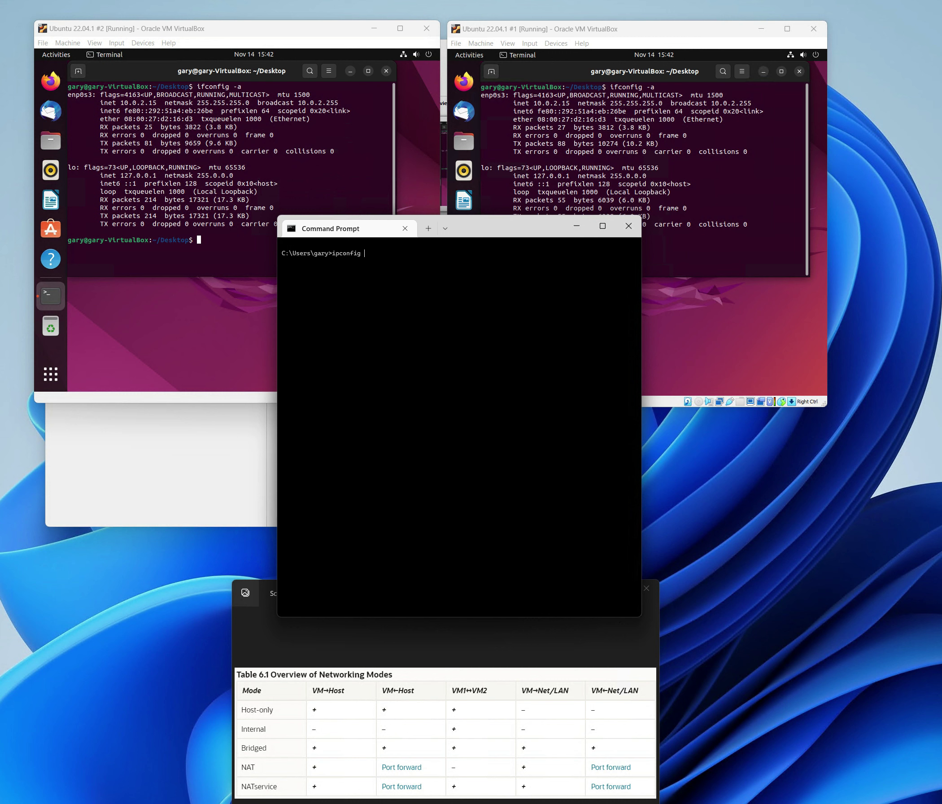
text( /all)
key(Return)
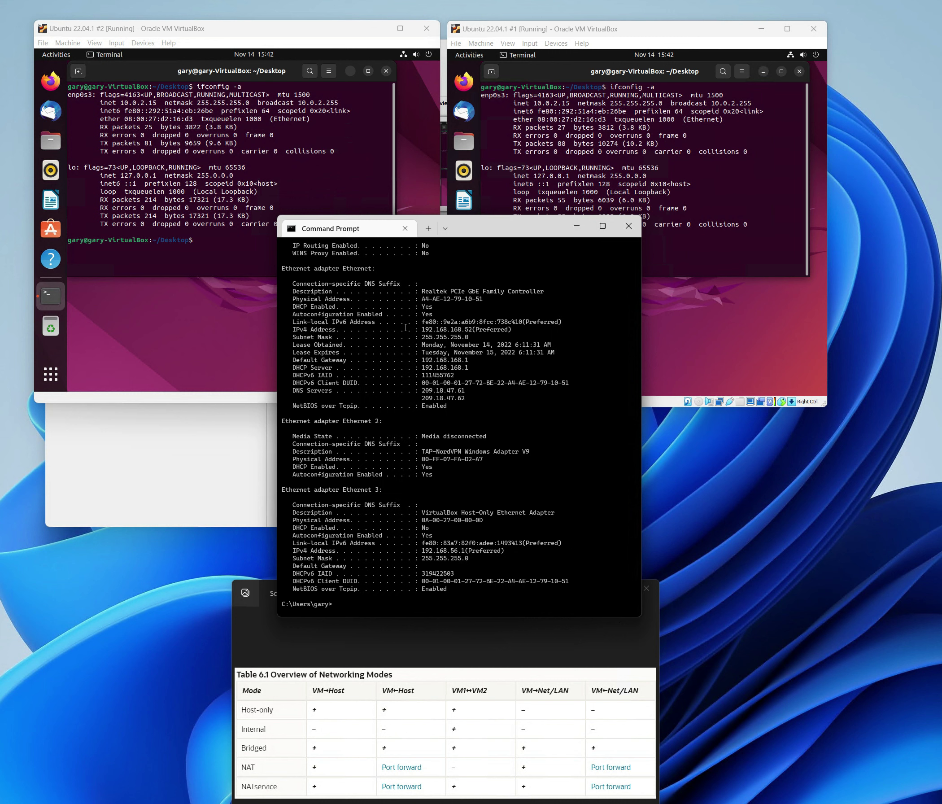
drag(469, 230, 651, 433)
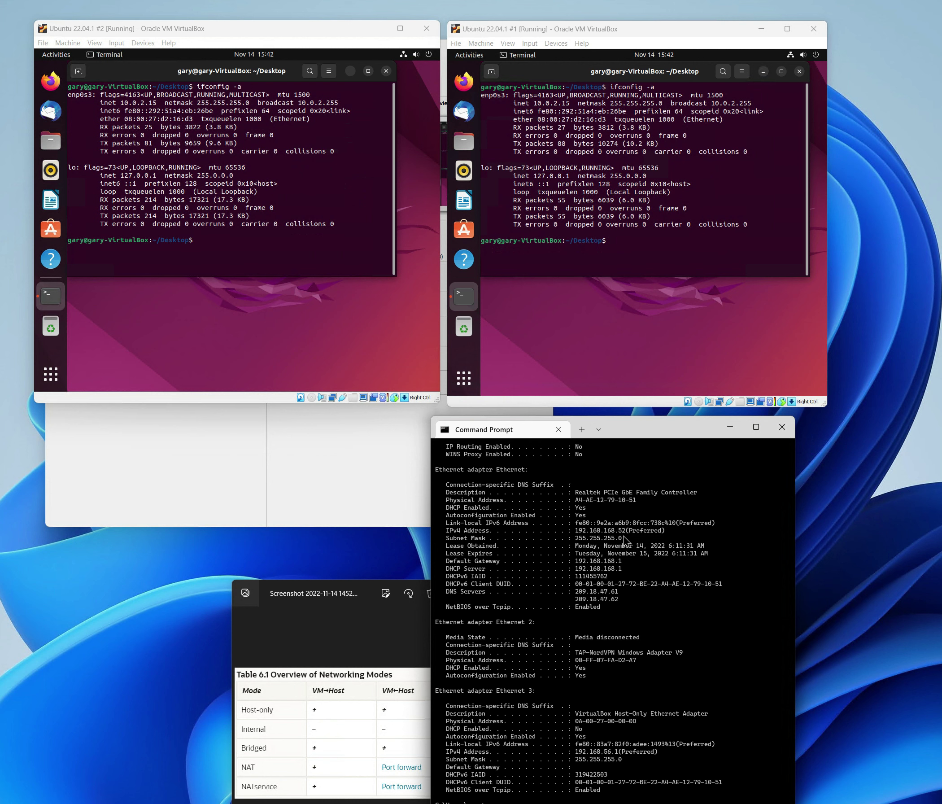
triple_click(623, 539)
click(636, 697)
- Ping 8.8.8.8 from the host, stopping after replies with 0% loss
drag(647, 434, 673, 414)
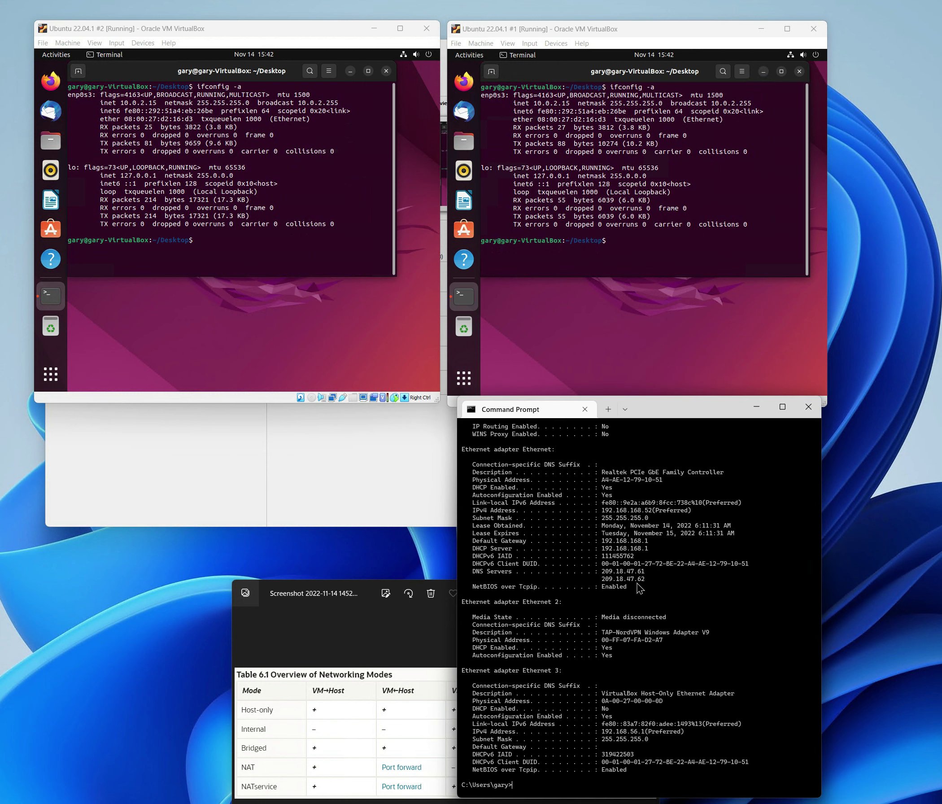
text(ping 8.8.8.8)
key(Return)
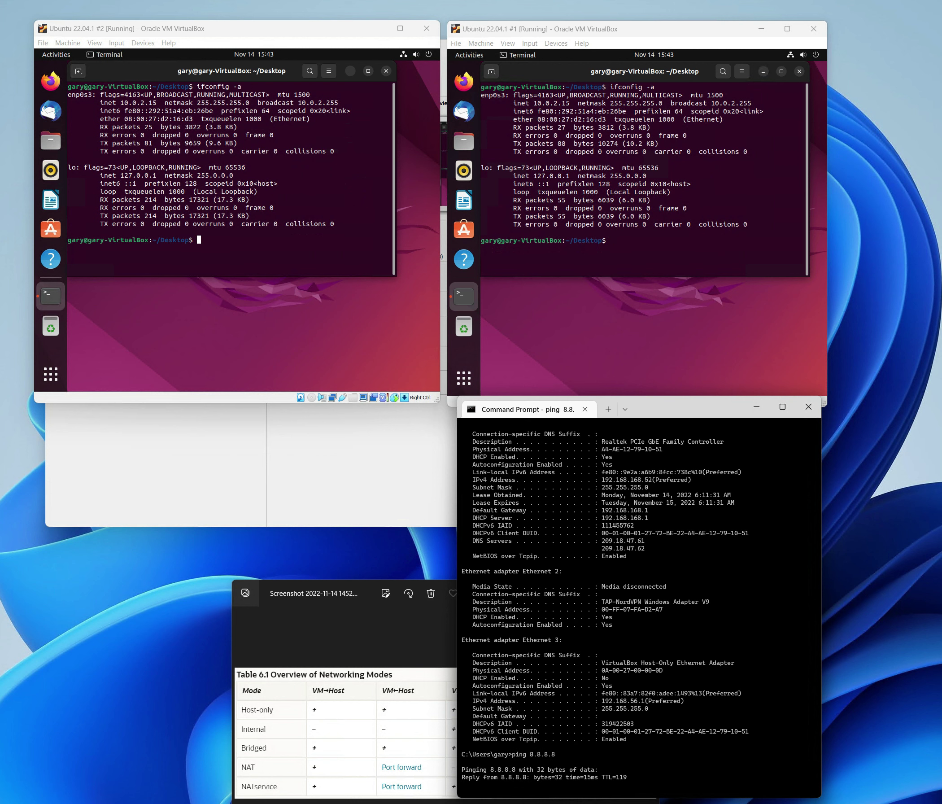
key(ctrl+c)
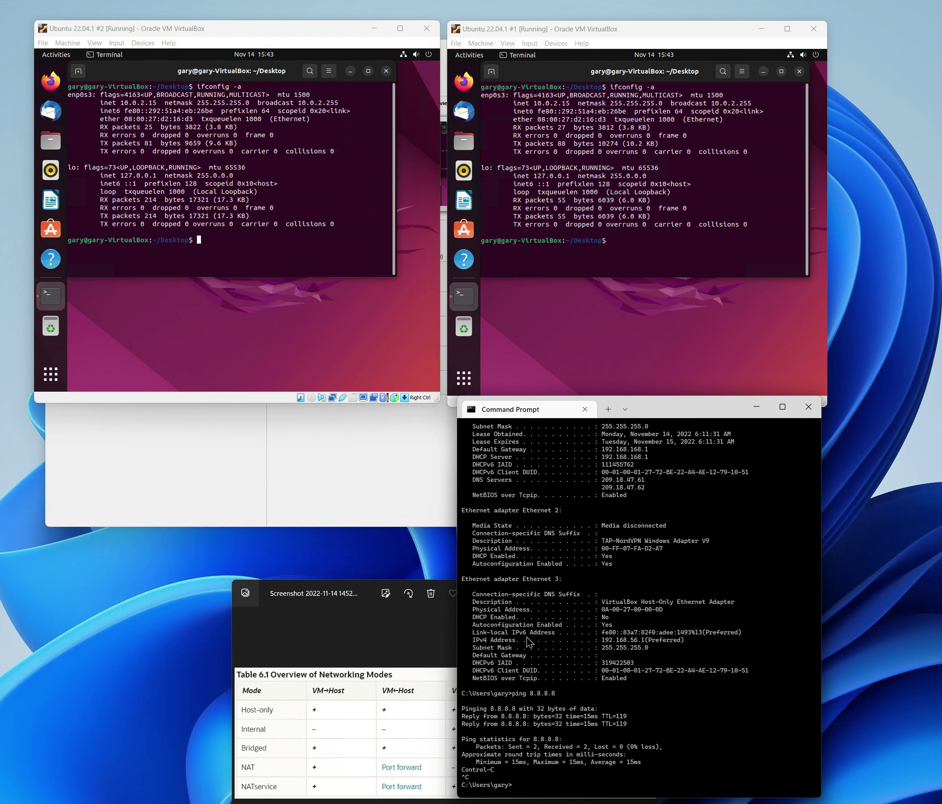
scroll(531, 642, up, 3)
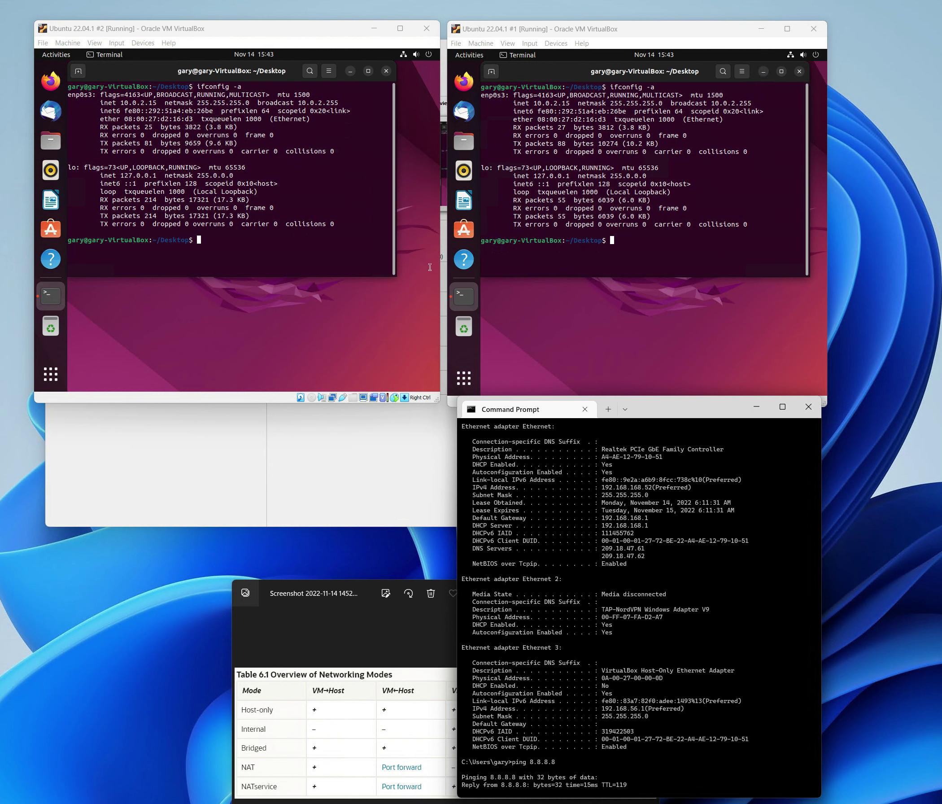
click(437, 640)
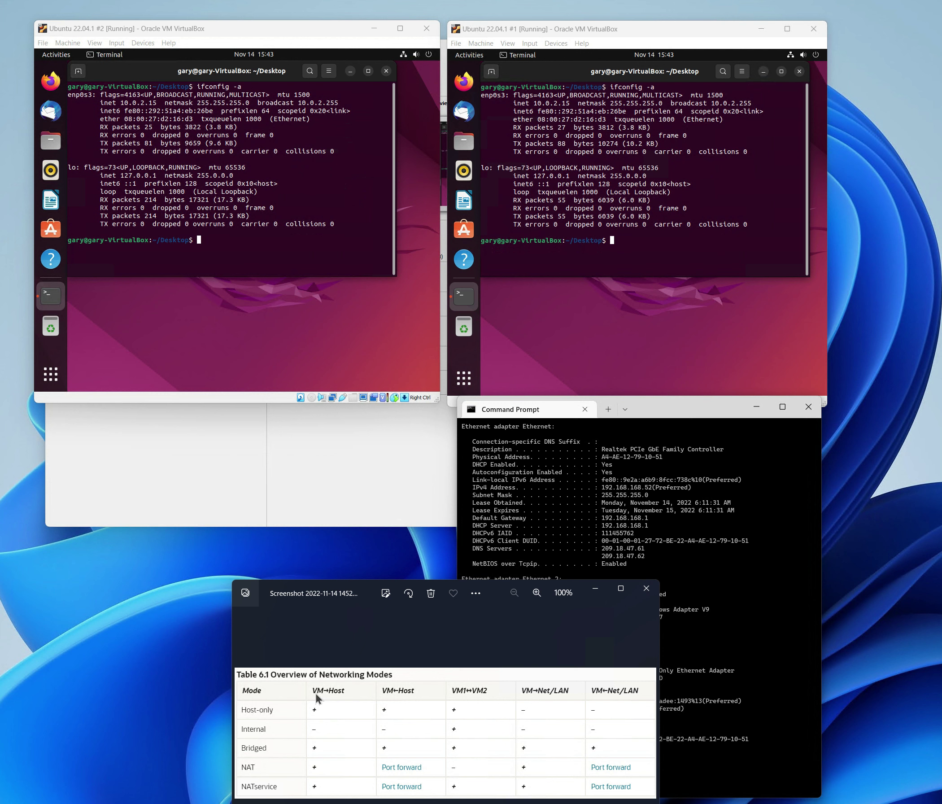
- Ping the host at 192.168.168.52 from Ubuntu #2 and #1, each with 0% loss
click(275, 257)
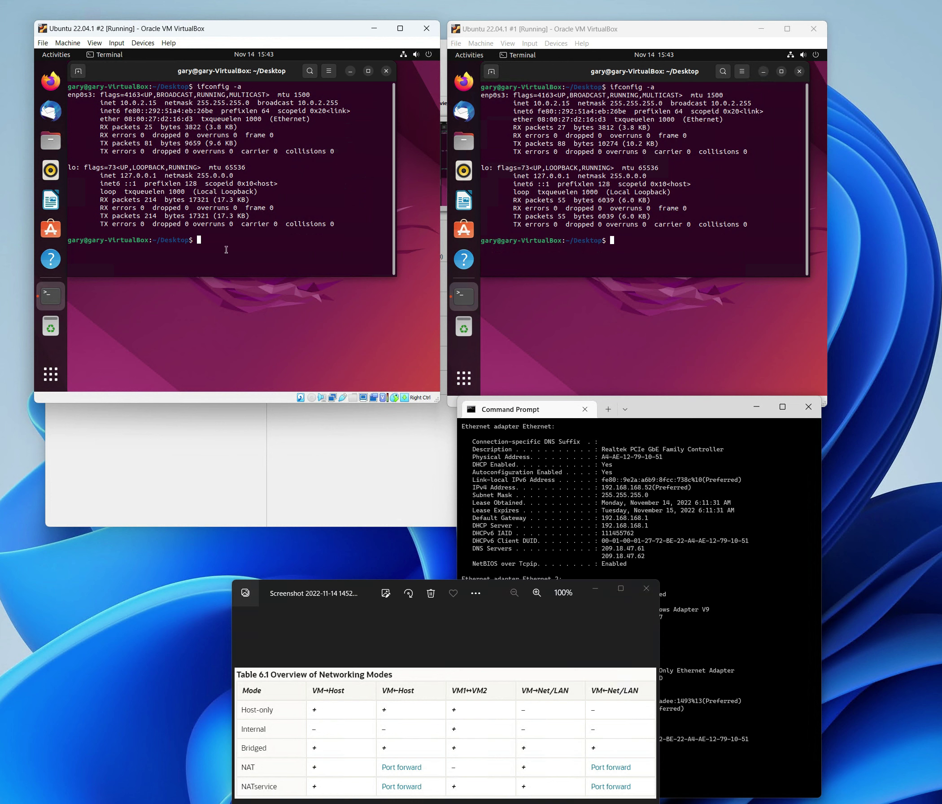
text(ping 192.168.168.52)
key(Return)
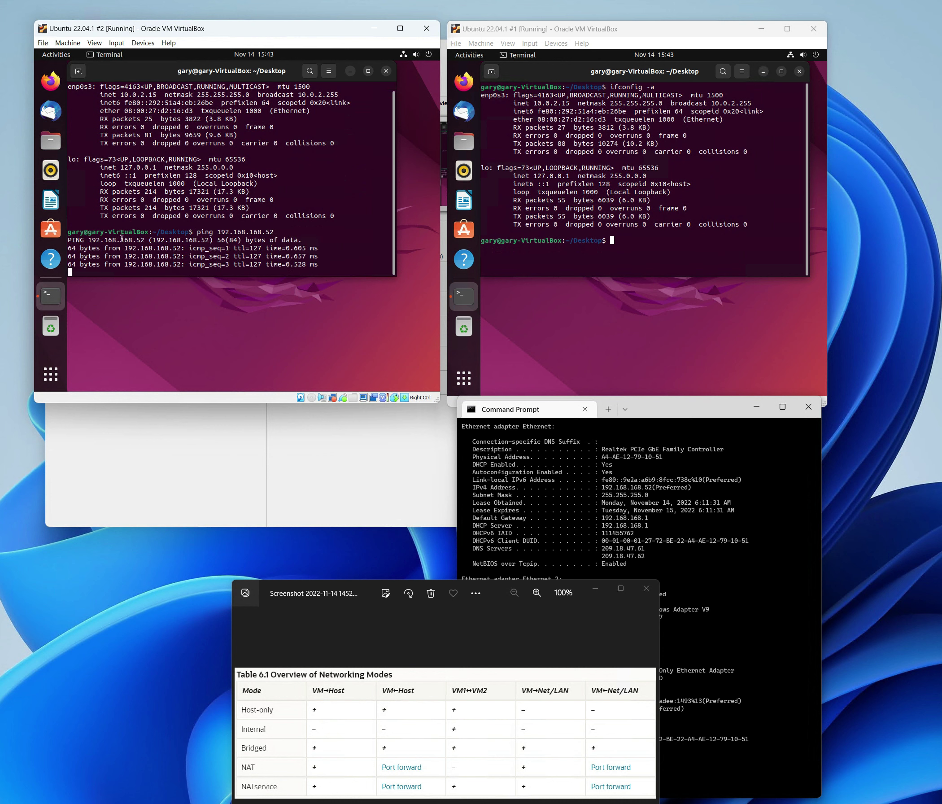
key(ctrl+c)
click(624, 242)
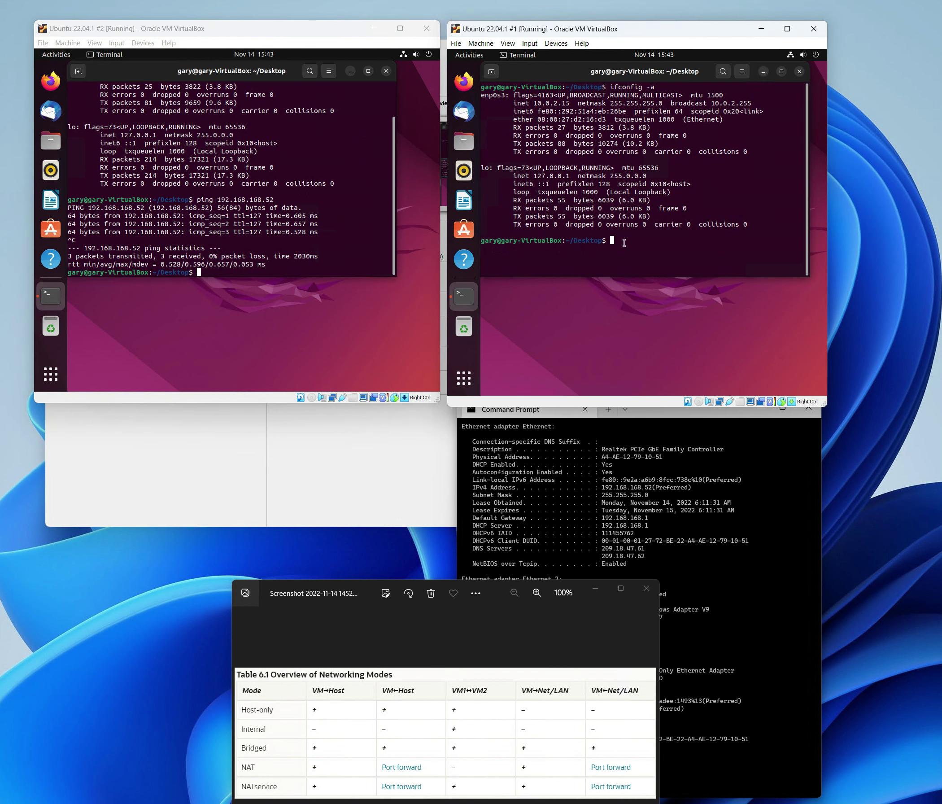
text(ping 192.168.168.52)
key(Return)
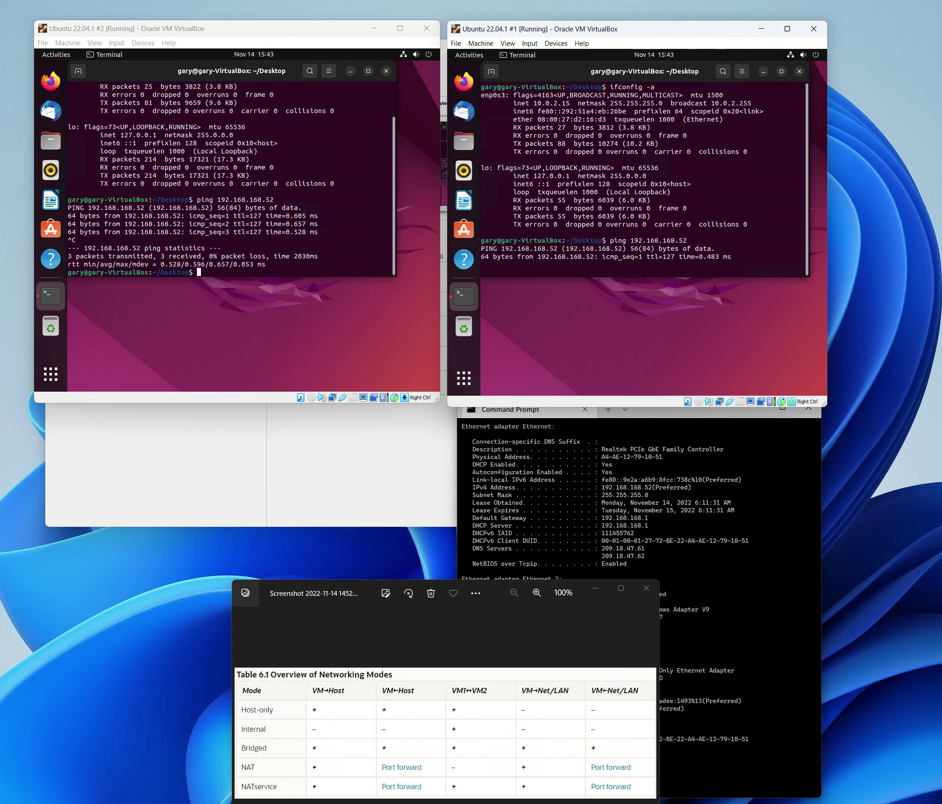
key(ctrl+c)
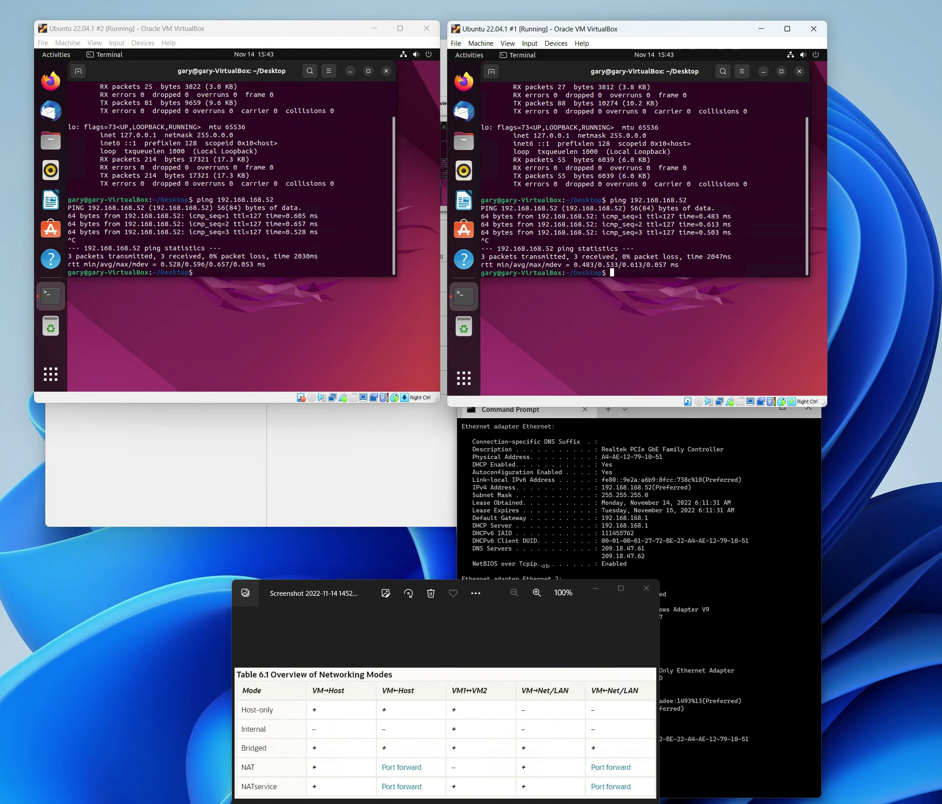
- Stop the host's ping to 8.8.8.8 and enter ping 10.0.2.15 in Command Prompt
click(646, 508)
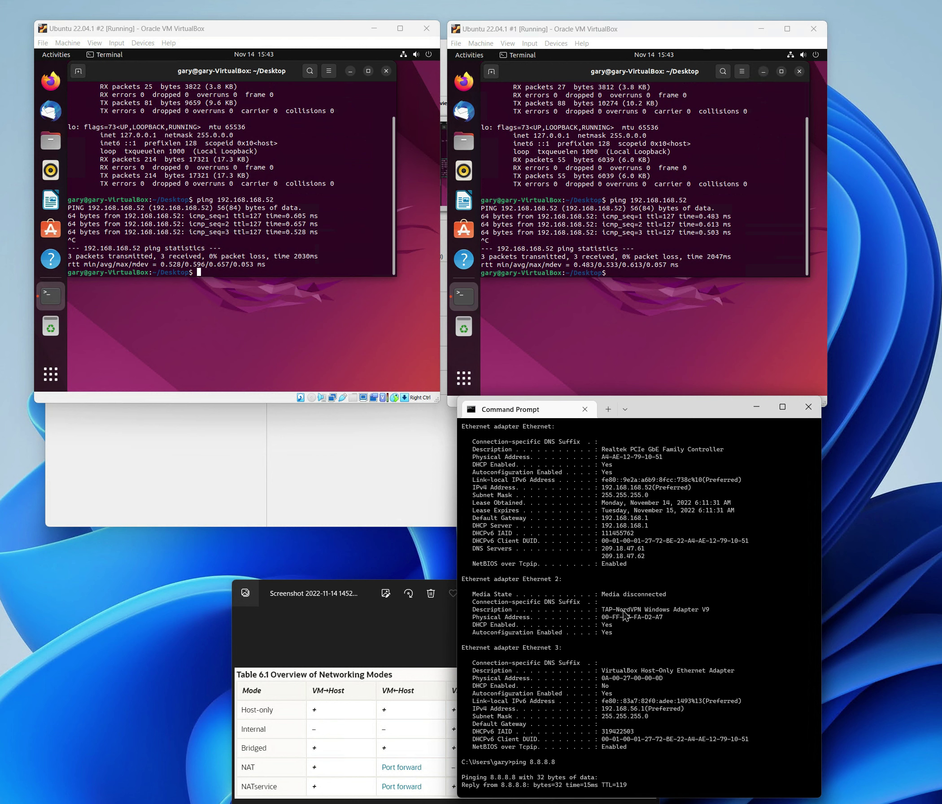
key(ctrl+c)
key(Return)
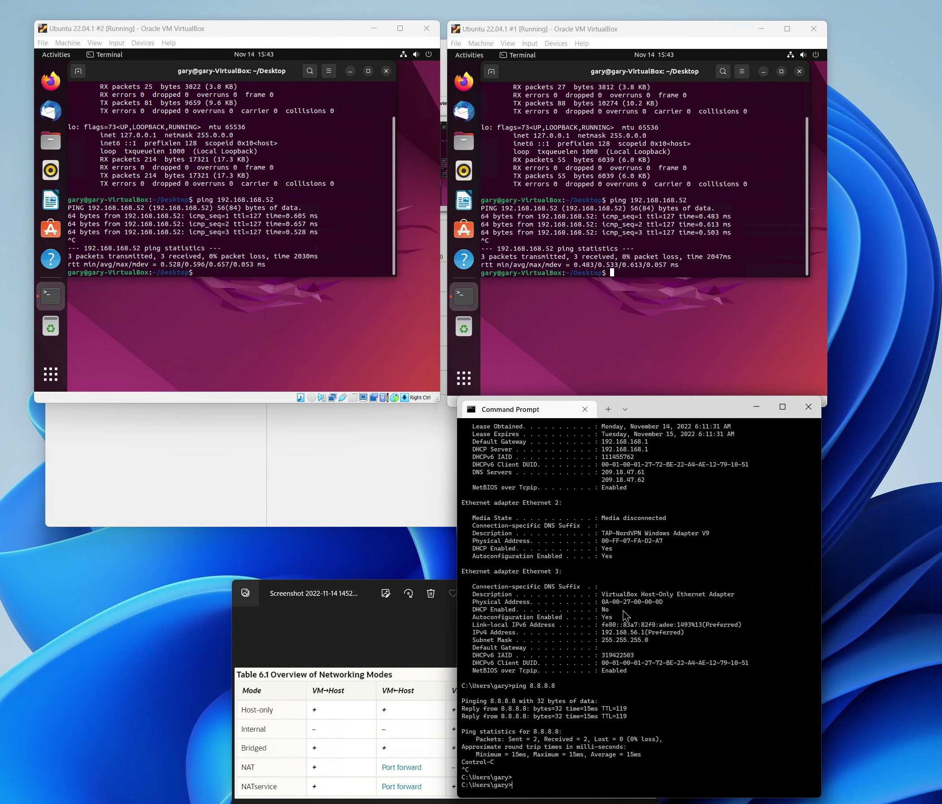
text(ping 10.0.2.15)
- Ping the VM address 10.0.2.15 from the host, which times out with 100% loss
key(Return)
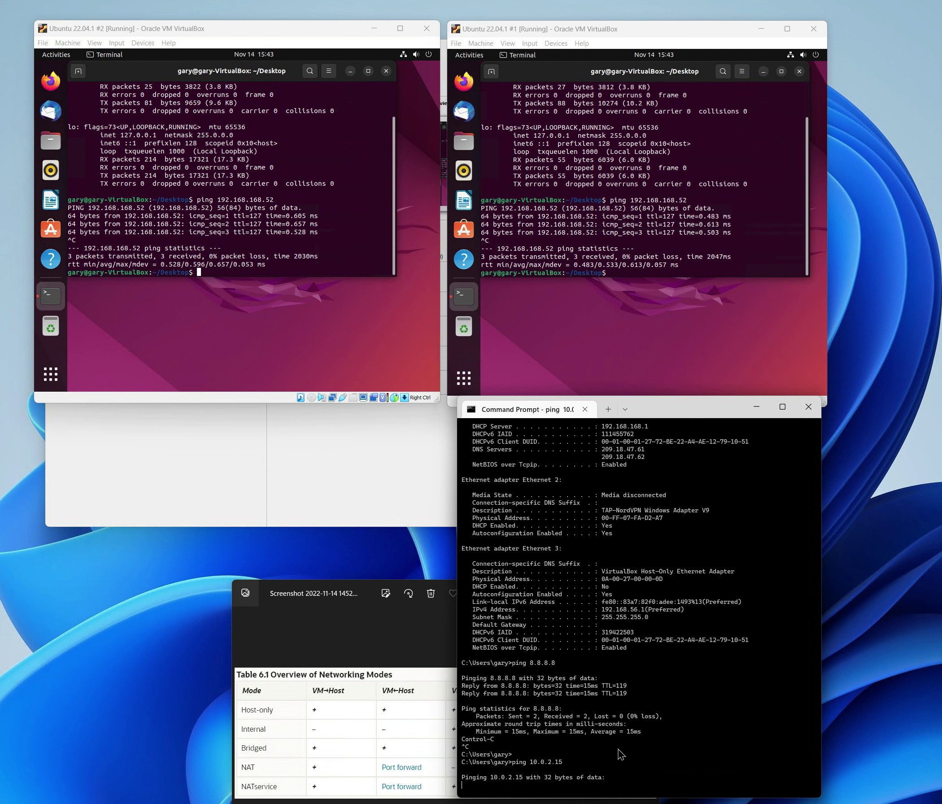
key(ctrl+c)
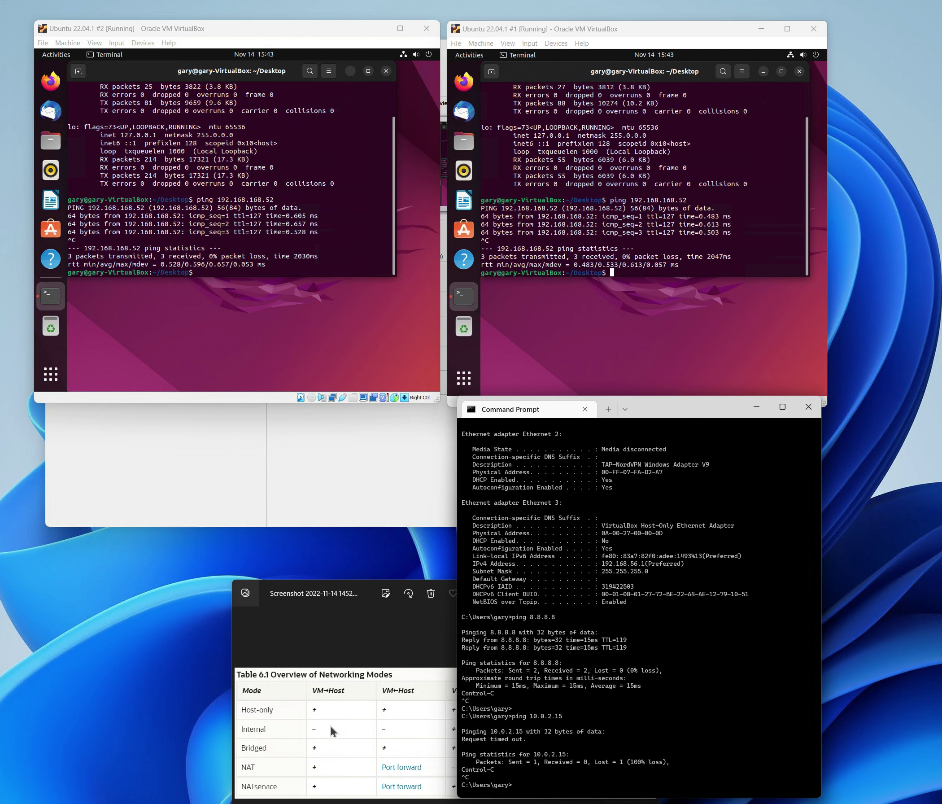
click(364, 650)
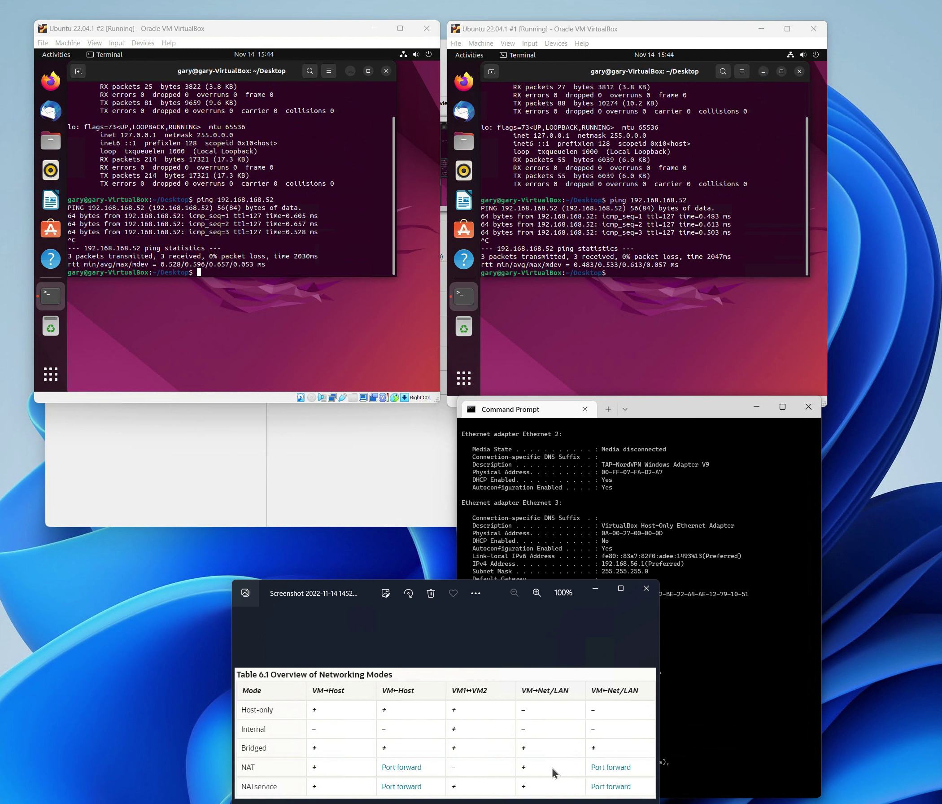
- Ping 8.8.8.8 from Ubuntu #1 and #2, each ending with 0% packet loss
click(692, 195)
text(pi)
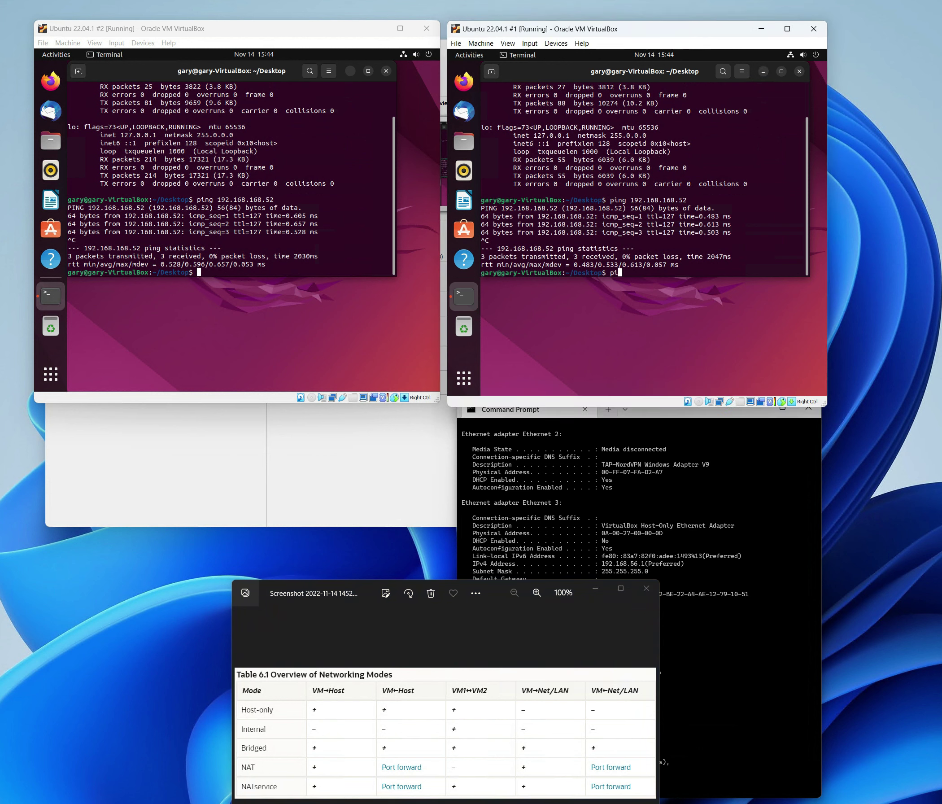
text(ng 8.8.8.8)
key(Return)
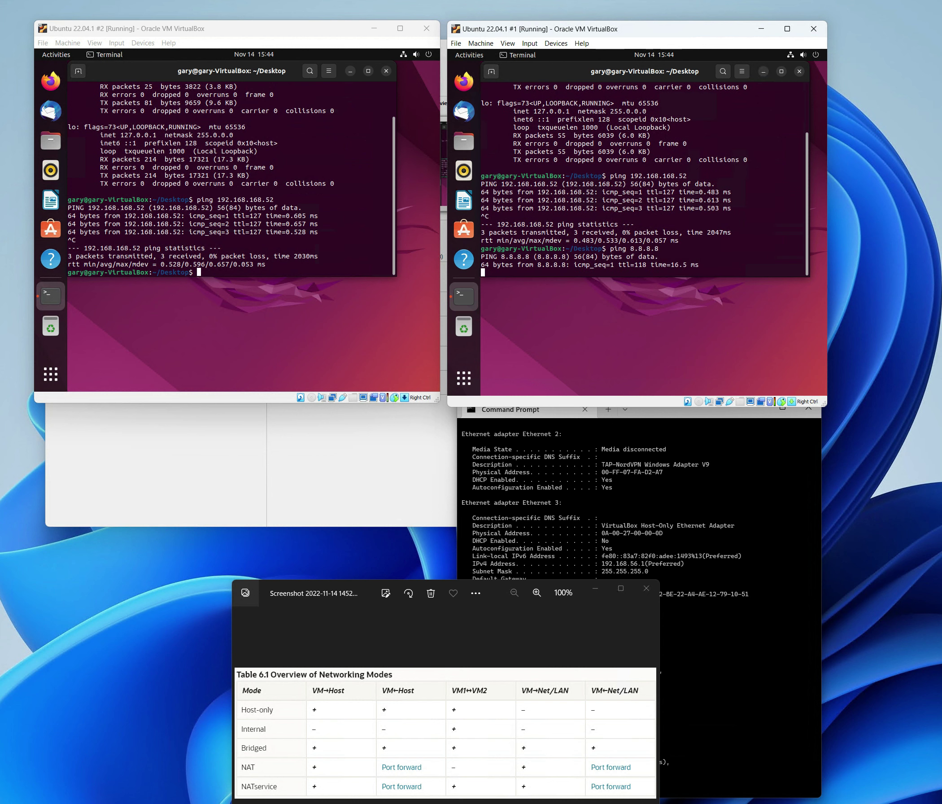
key(ctrl+c)
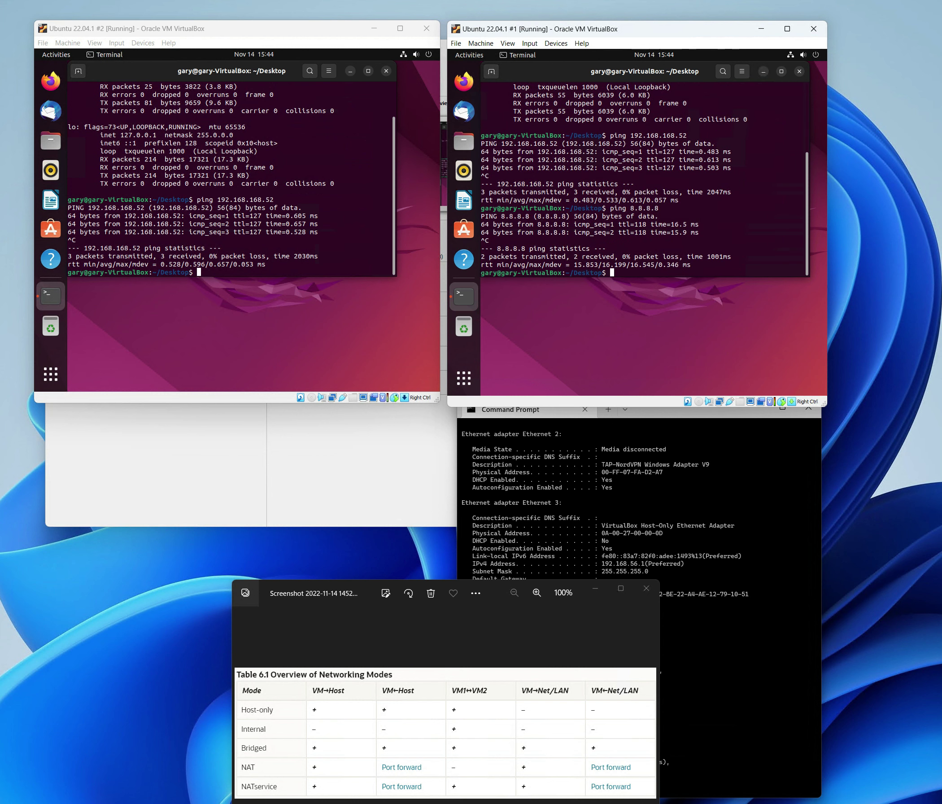
click(269, 220)
text(pin)
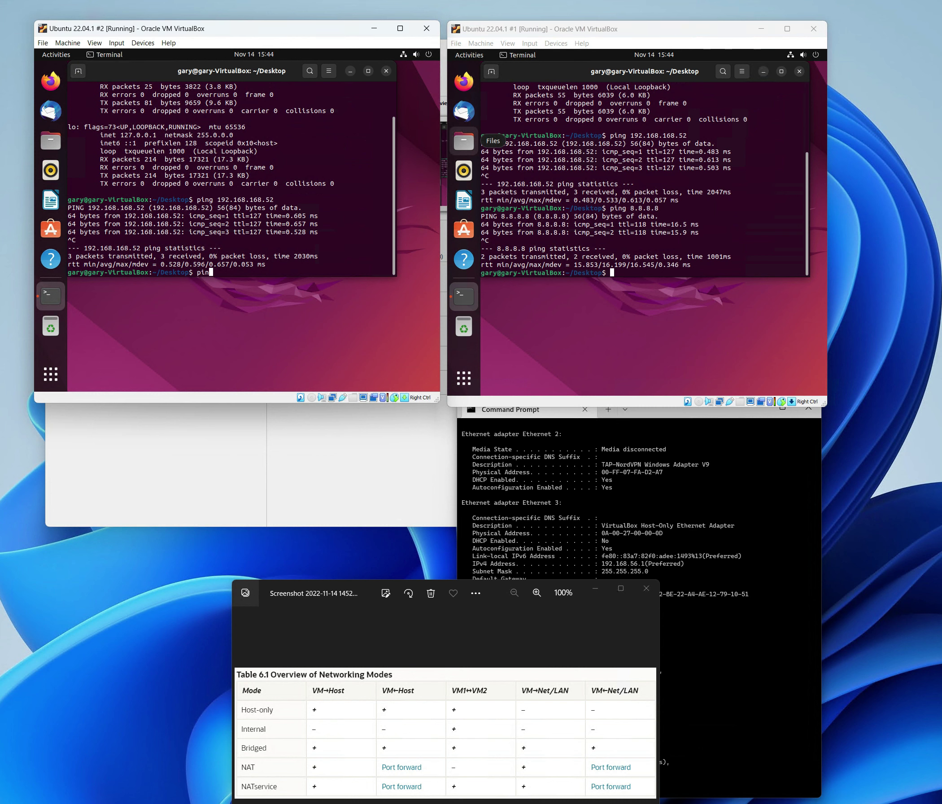
text(g 8.8.8.8)
key(Return)
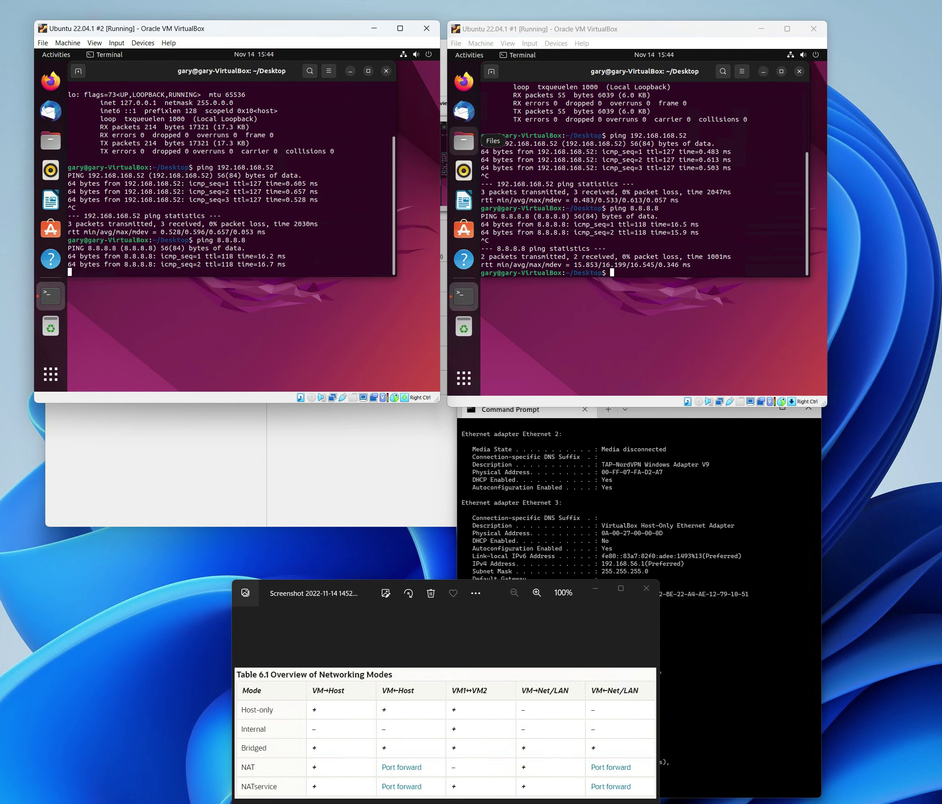
key(ctrl+c)
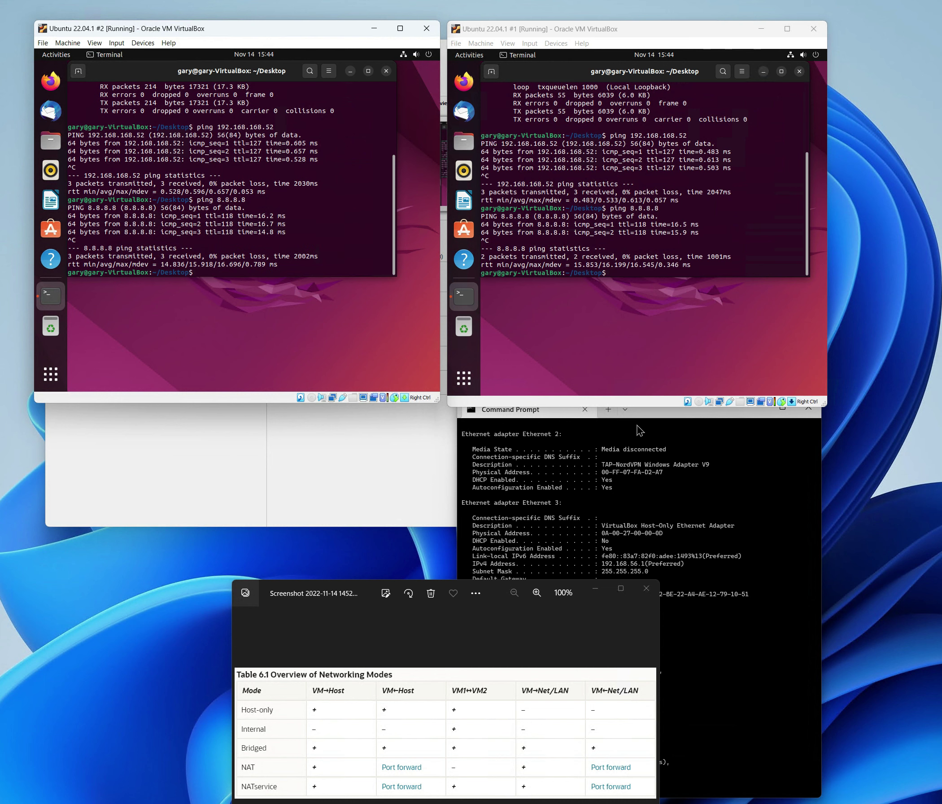
click(645, 404)
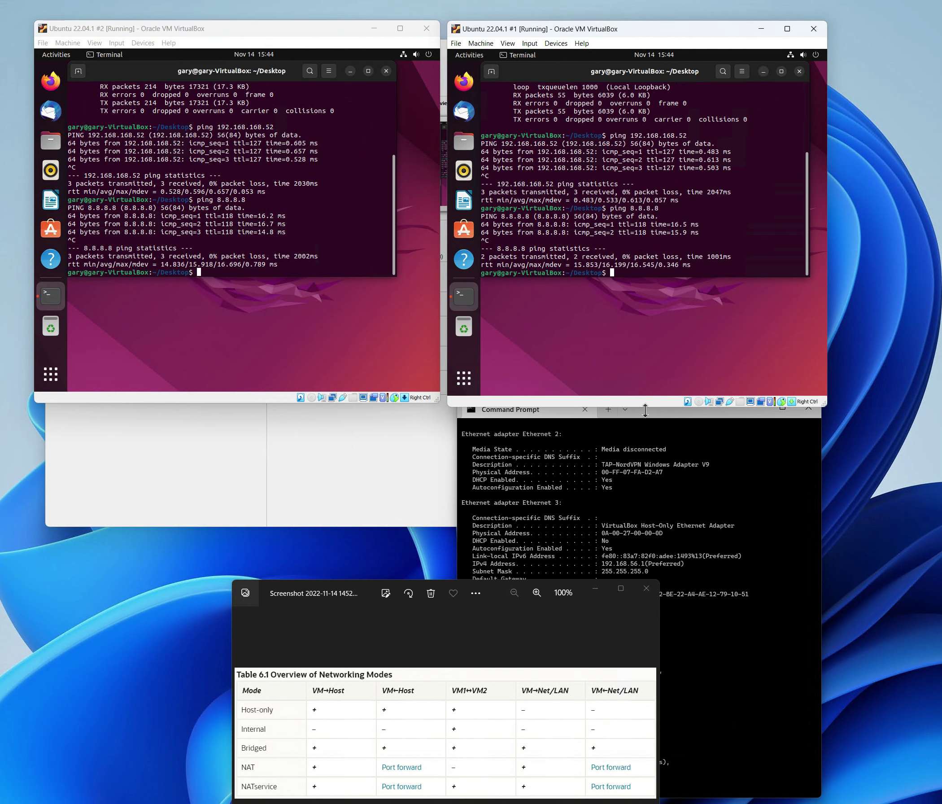
drag(648, 422, 651, 428)
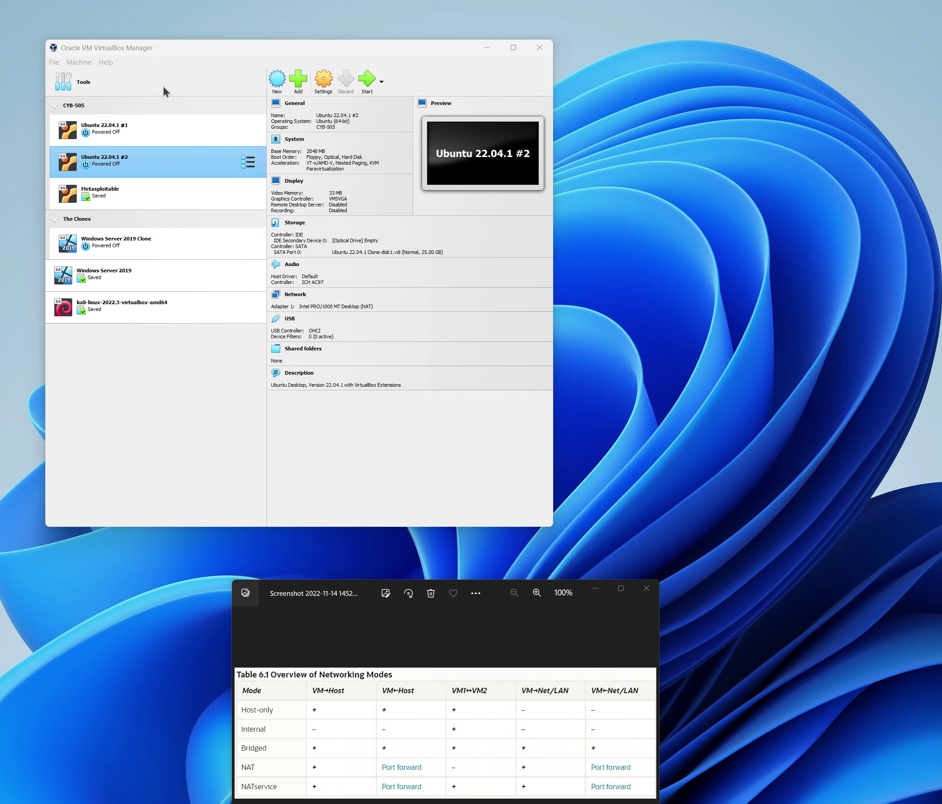
- Show the Host-Only adapter's DHCP server (192.168.56.100, range .101–.254) in Tools > Network
click(126, 82)
click(248, 82)
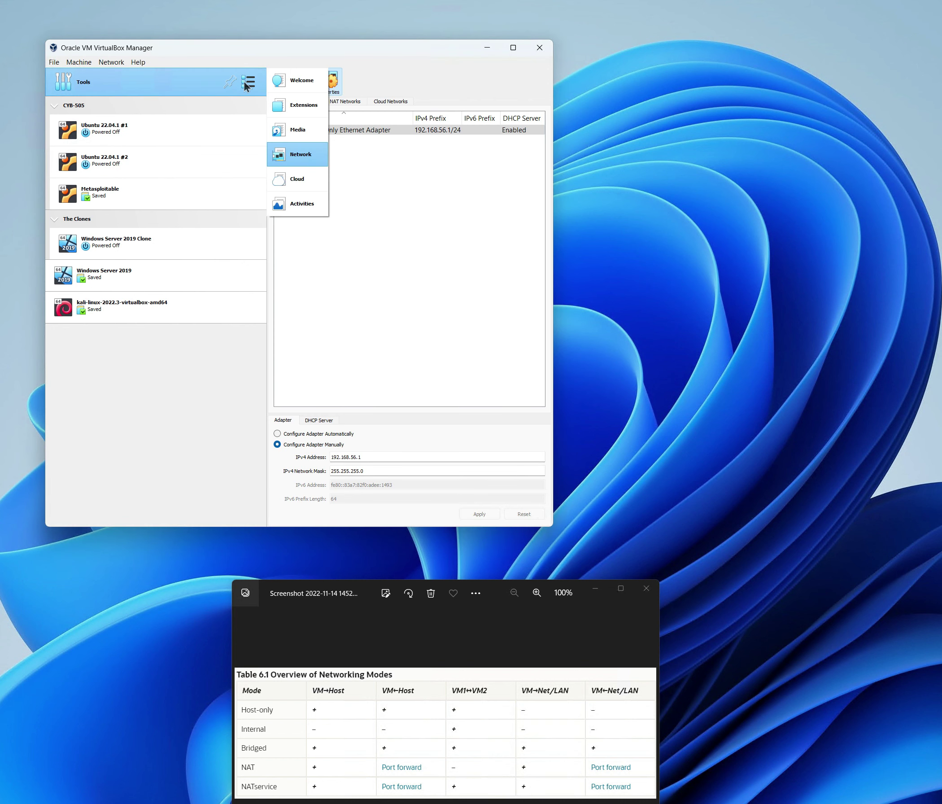
click(309, 155)
click(281, 132)
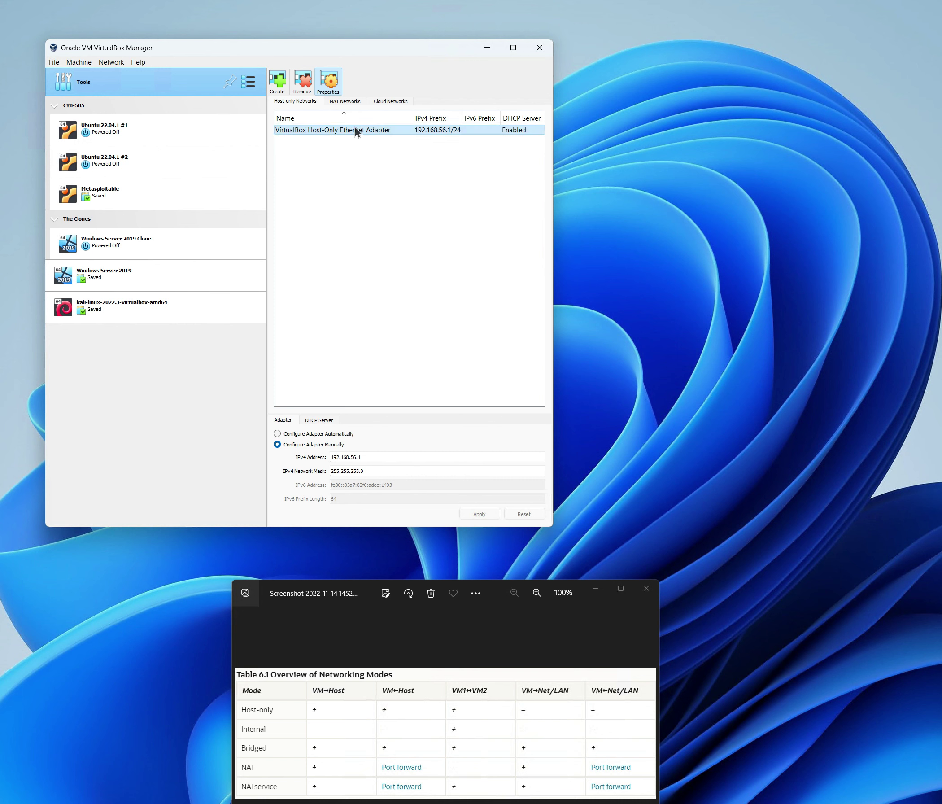
click(331, 88)
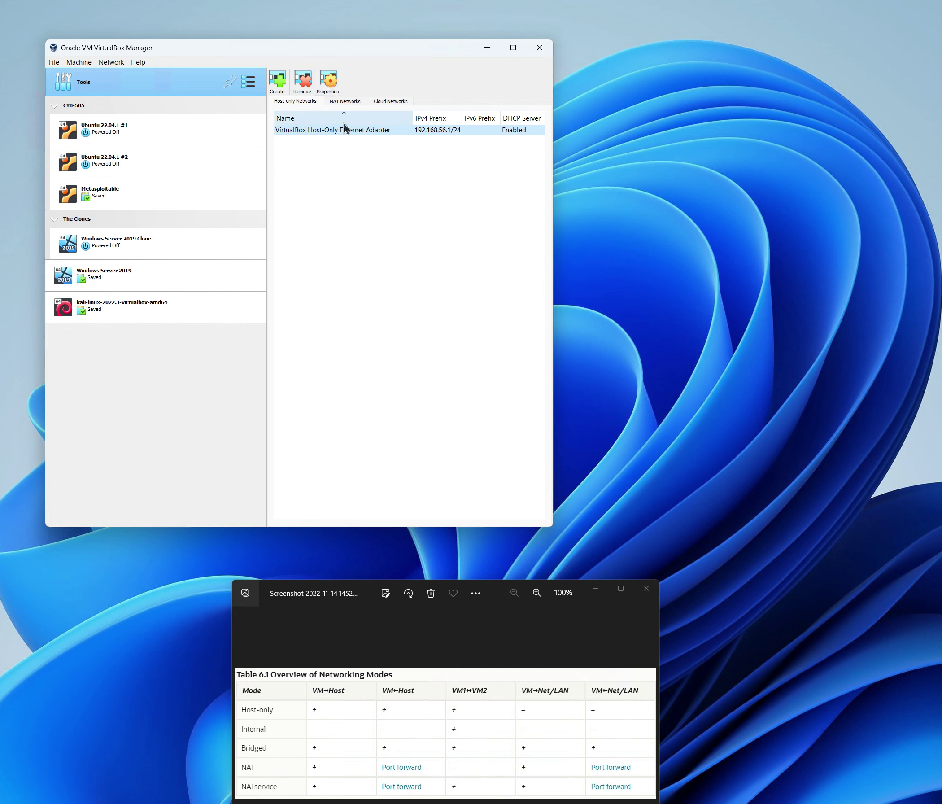
click(329, 82)
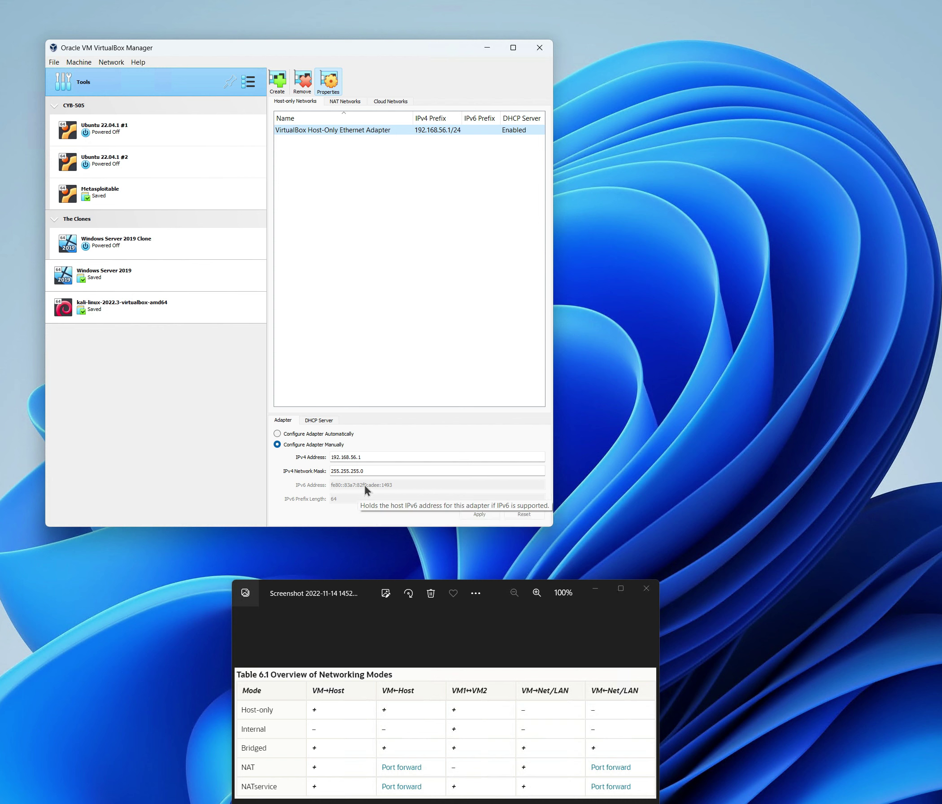
click(313, 421)
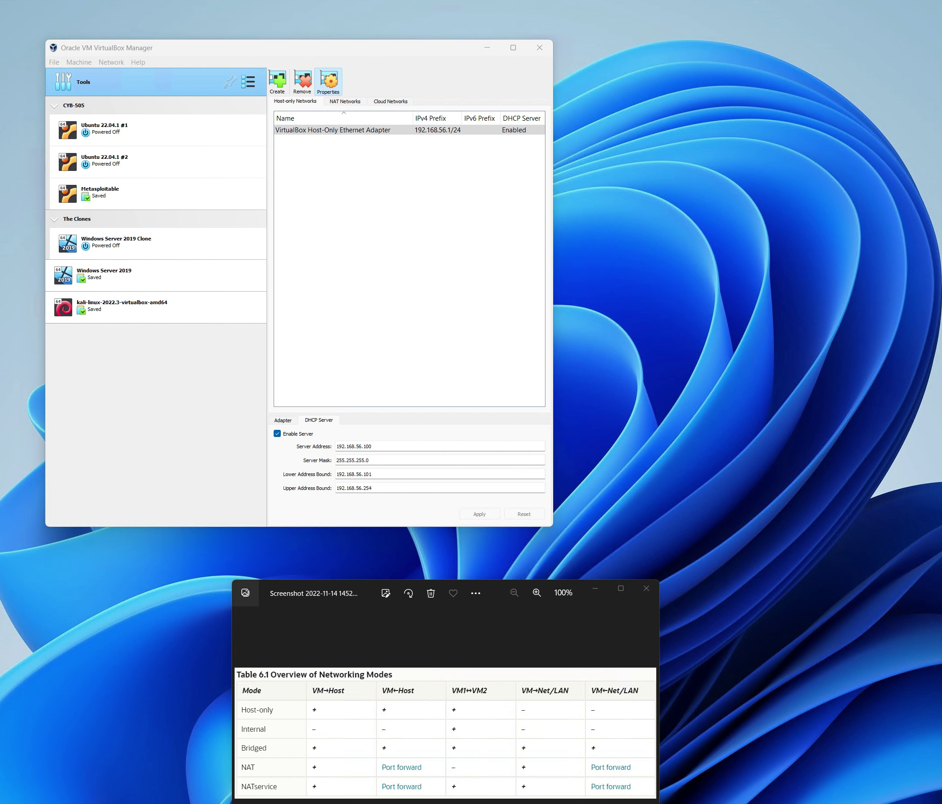
- List all host adapters with ipconfig /all, then move the Command Prompt window off screen
drag(628, 54, 611, 34)
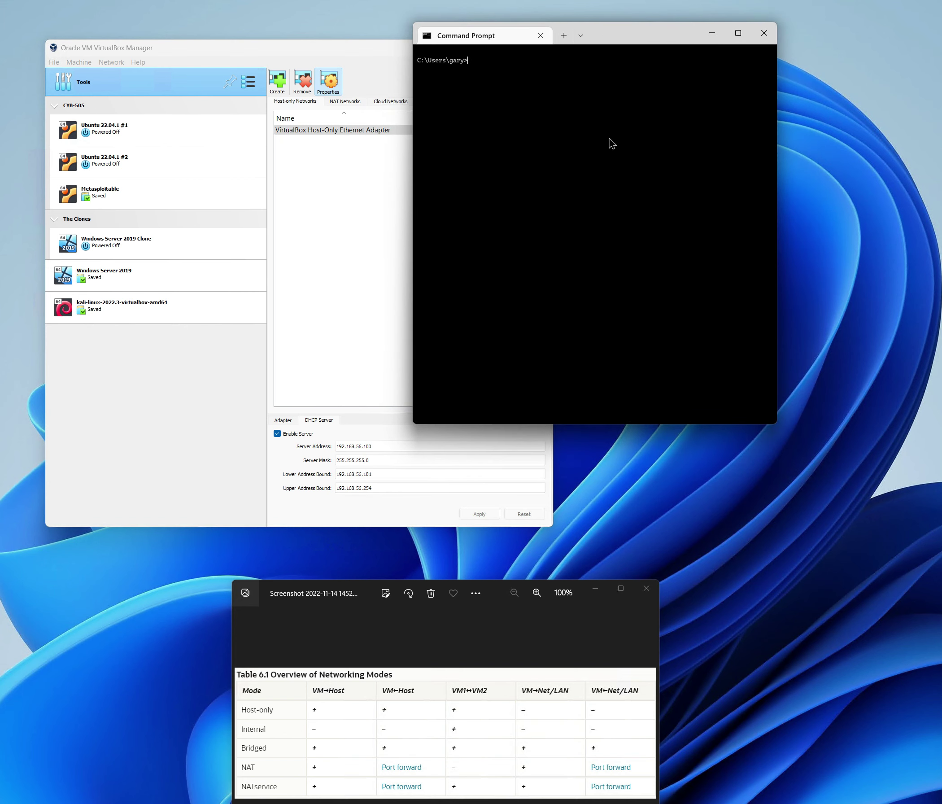
text(ipconfig /all)
key(Return)
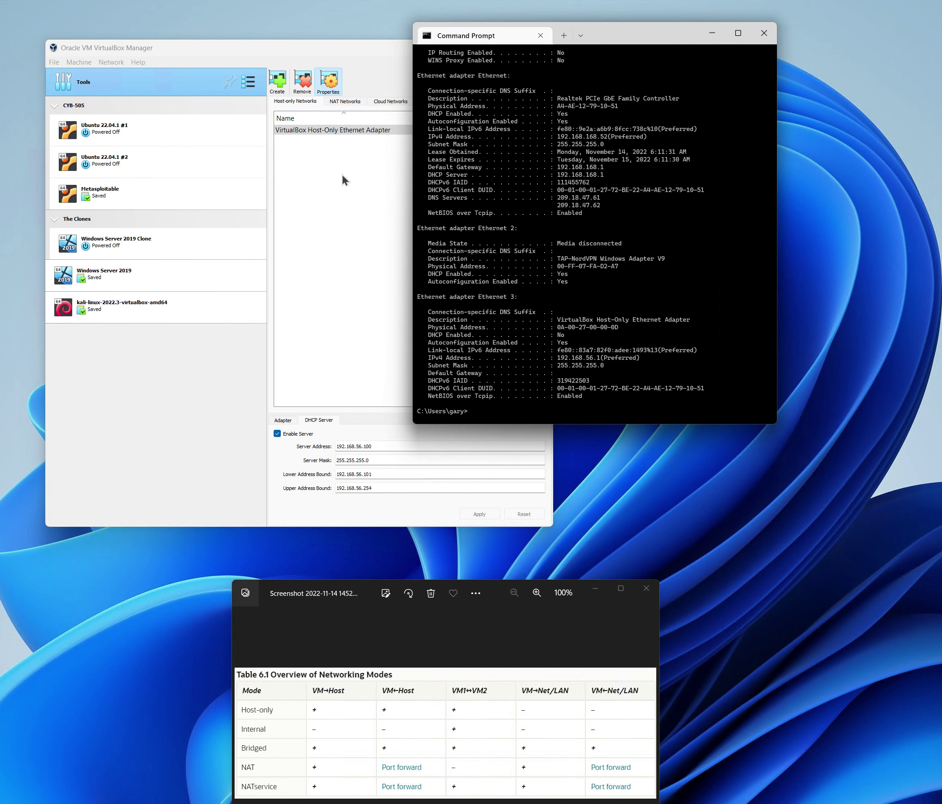
click(320, 131)
click(575, 320)
drag(624, 47, 941, 48)
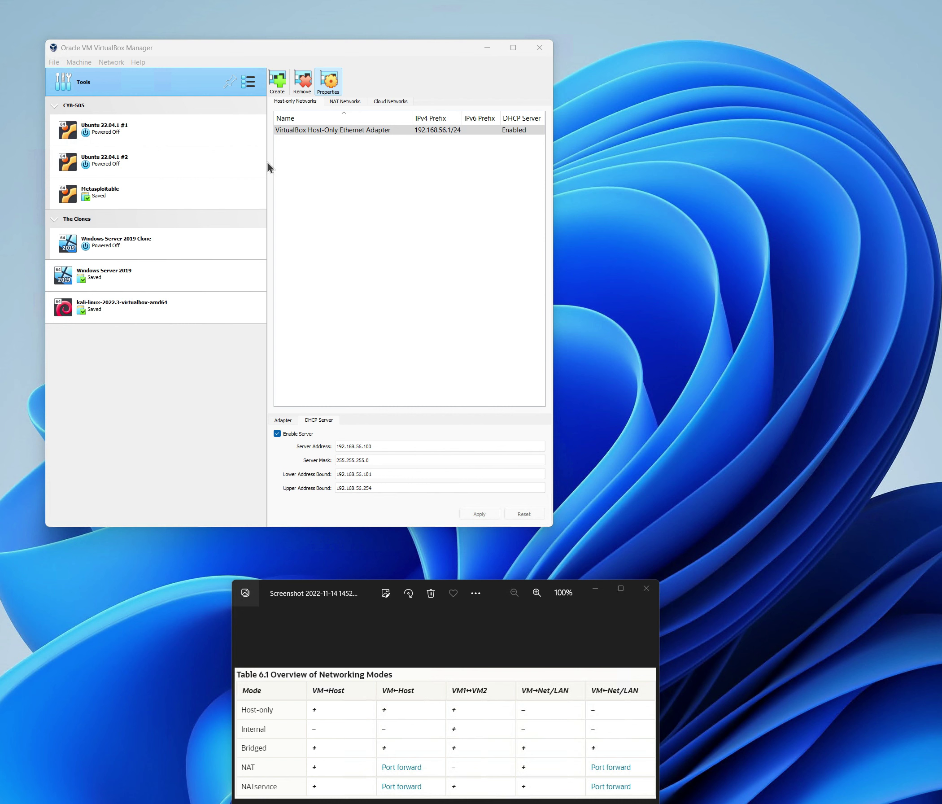
- Regenerate Ubuntu 22.04.1 #1's host-only adapter MAC to 080027BEBA31 and save the settings
click(102, 132)
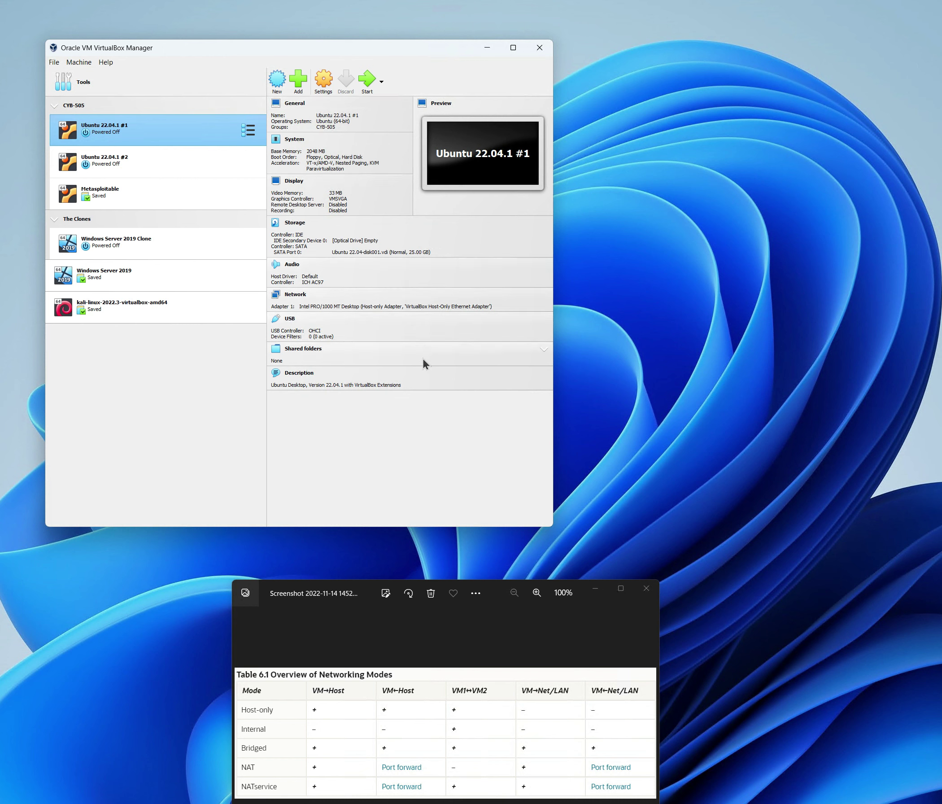
click(320, 89)
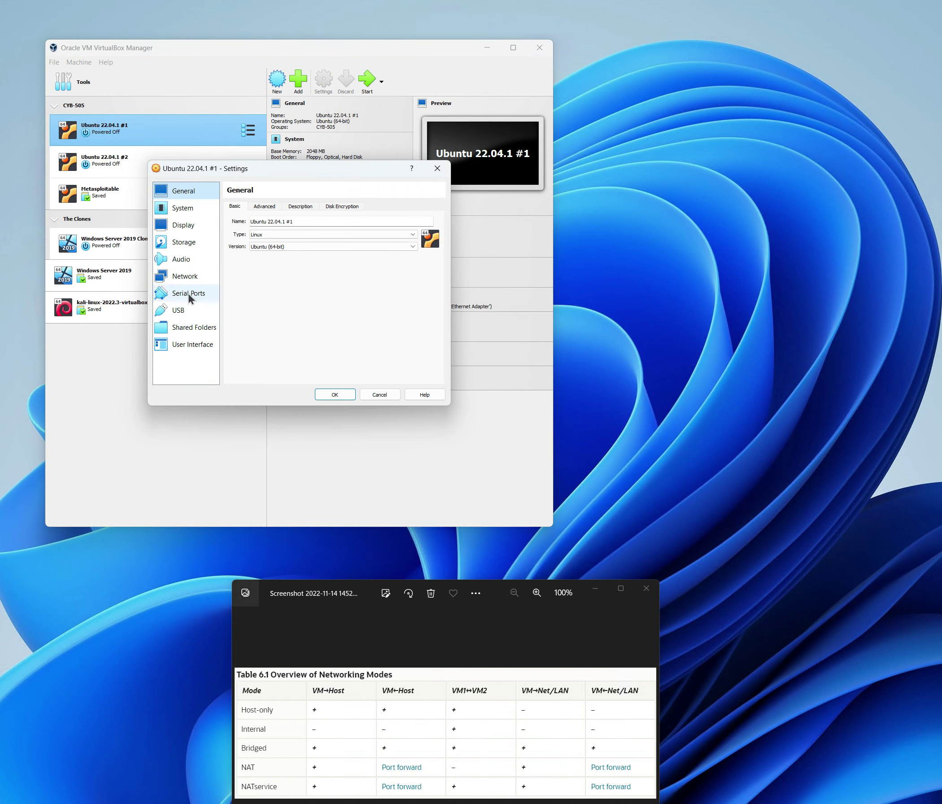
click(181, 276)
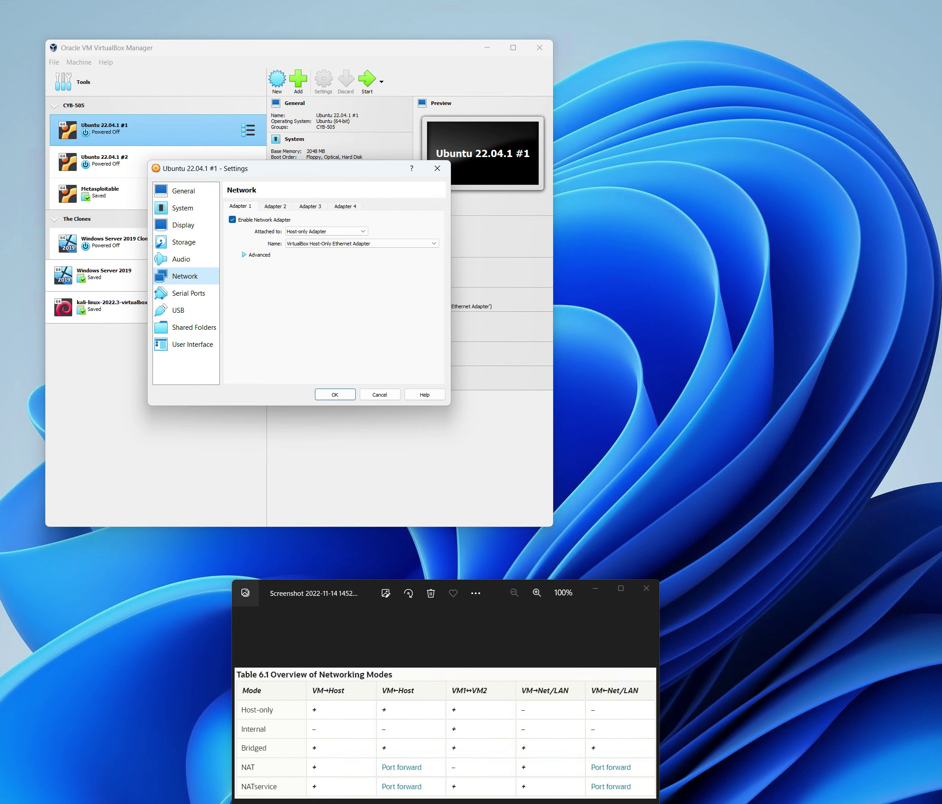
key(alt+Tab)
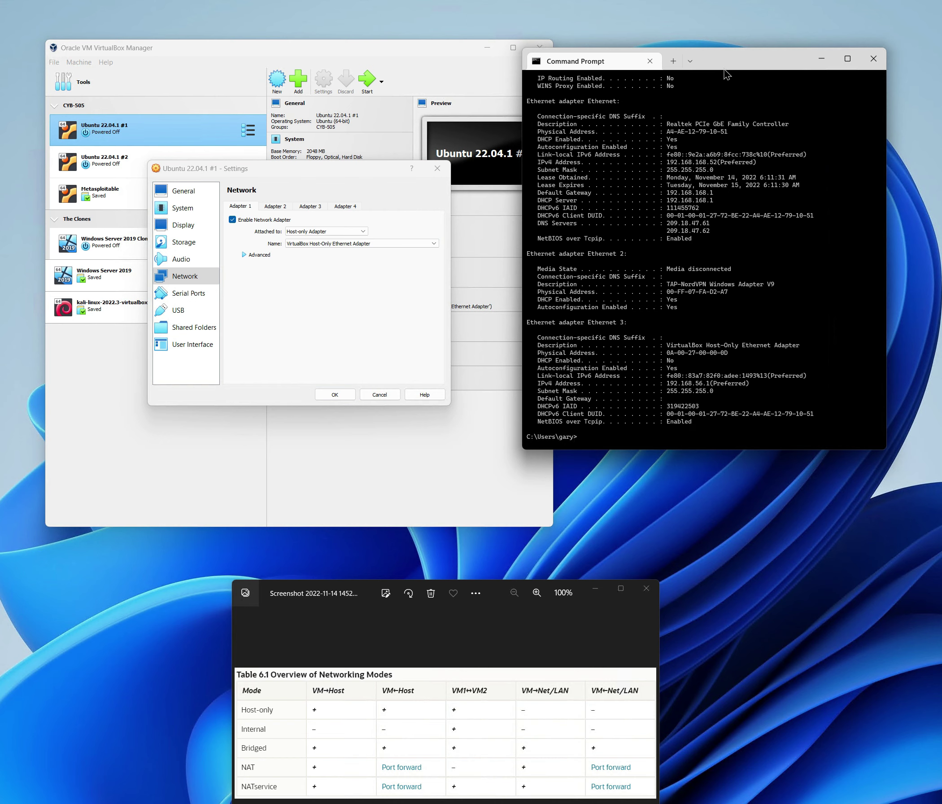
drag(728, 70, 941, 69)
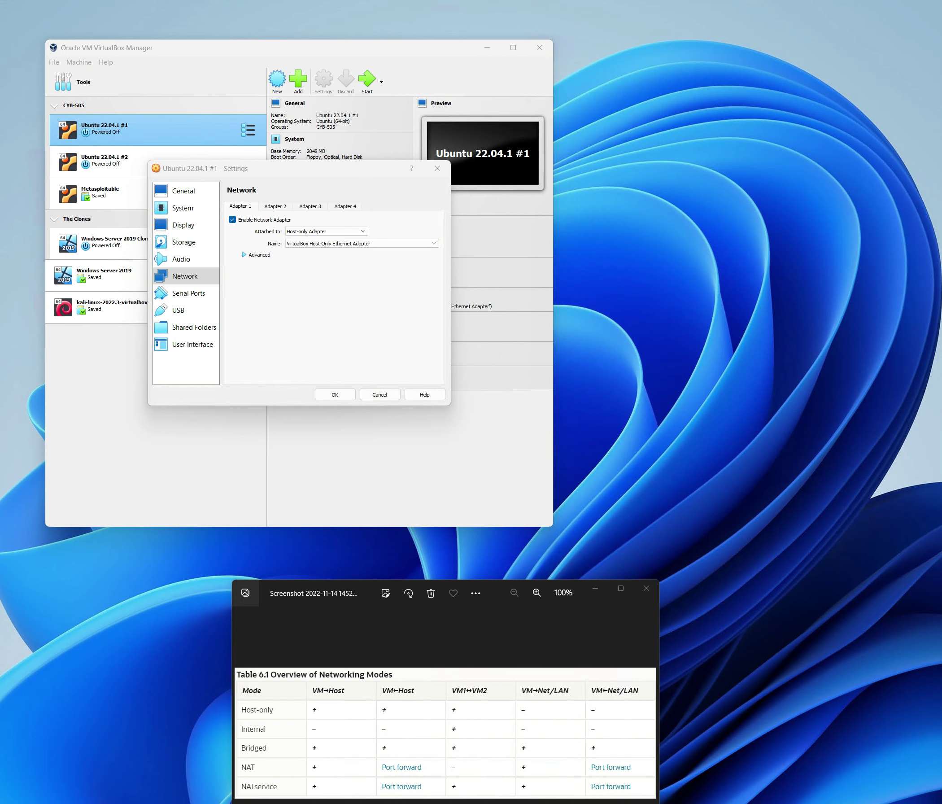
click(246, 256)
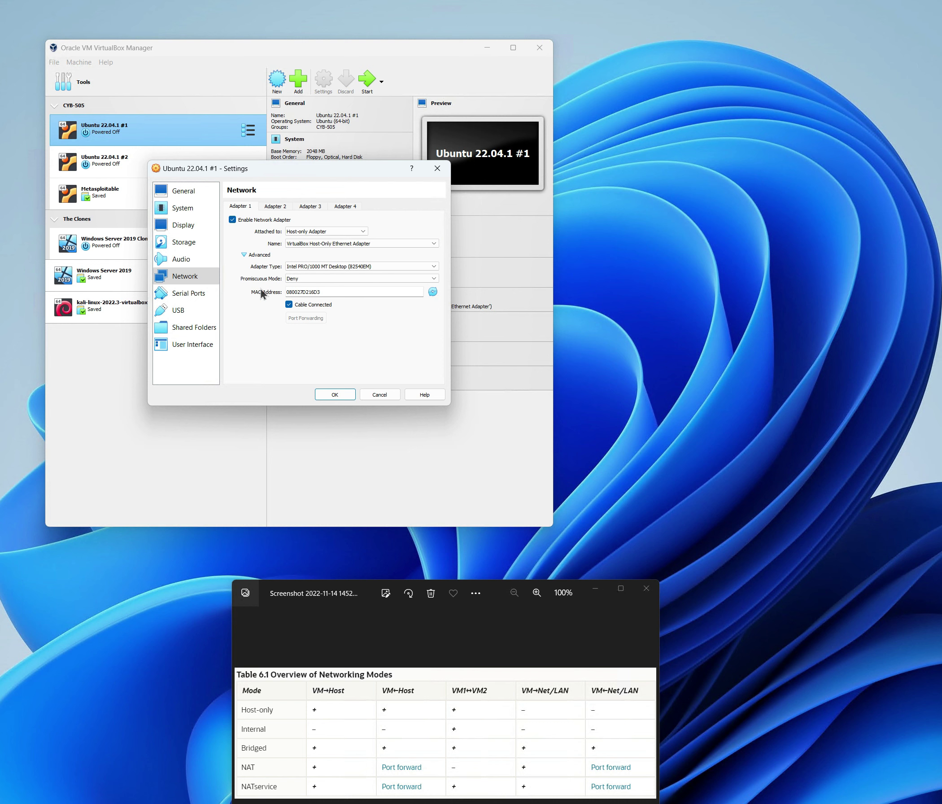
click(433, 292)
click(336, 396)
click(125, 160)
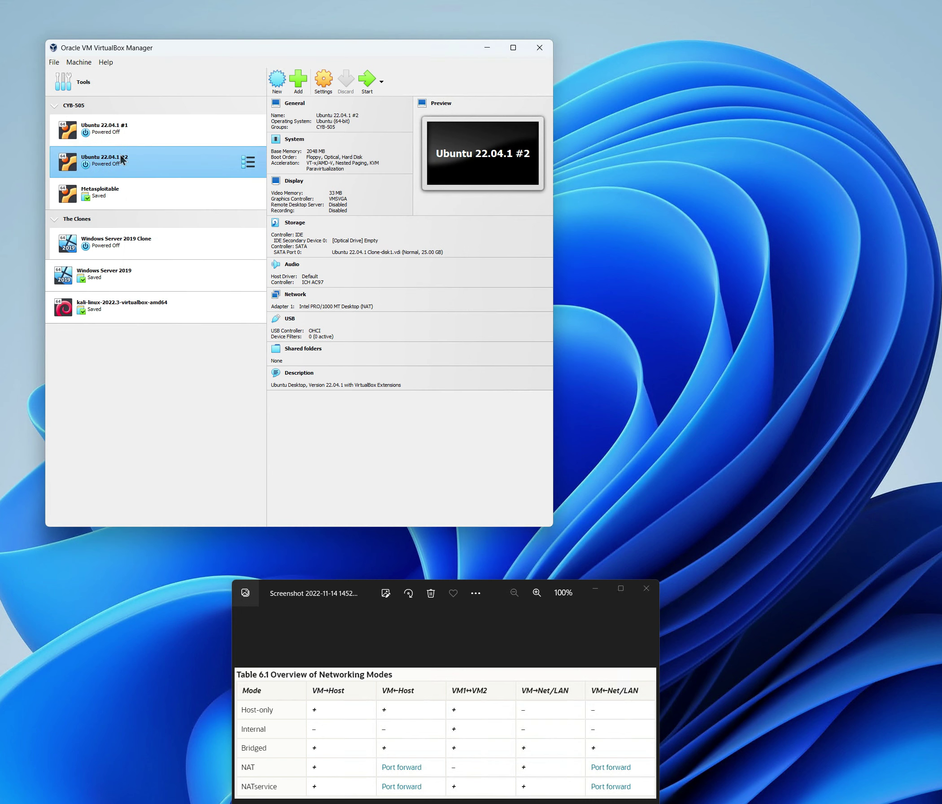
- Switch Ubuntu 22.04.1 #2's adapter from NAT to Host-only Adapter with new MAC 080027549ED8
click(322, 81)
click(195, 272)
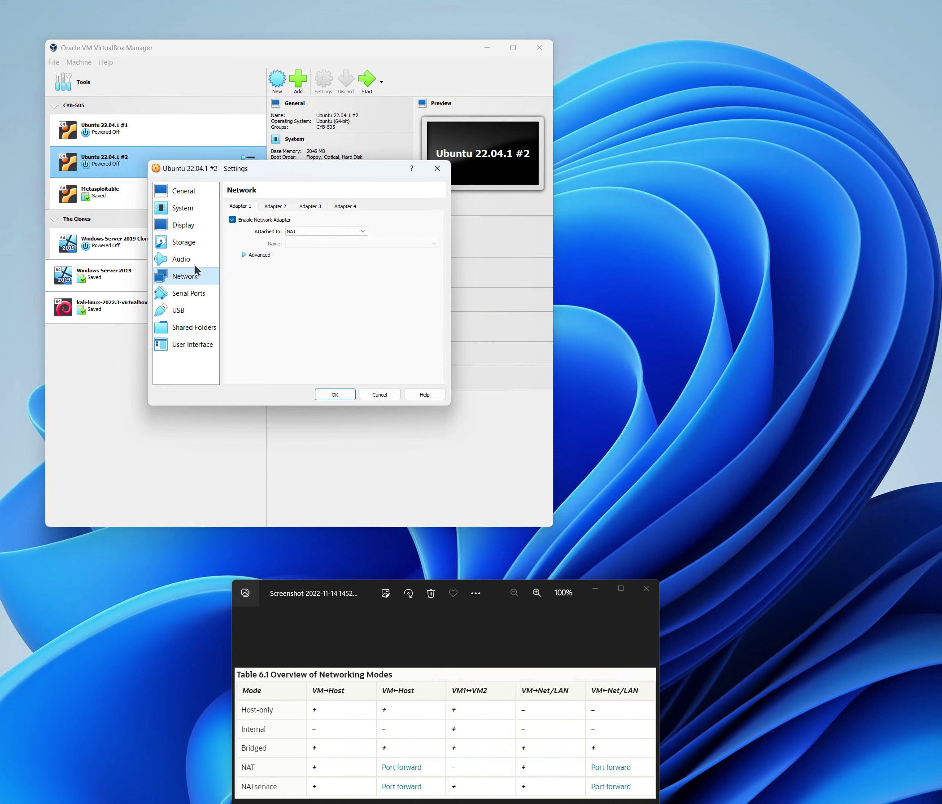
click(363, 232)
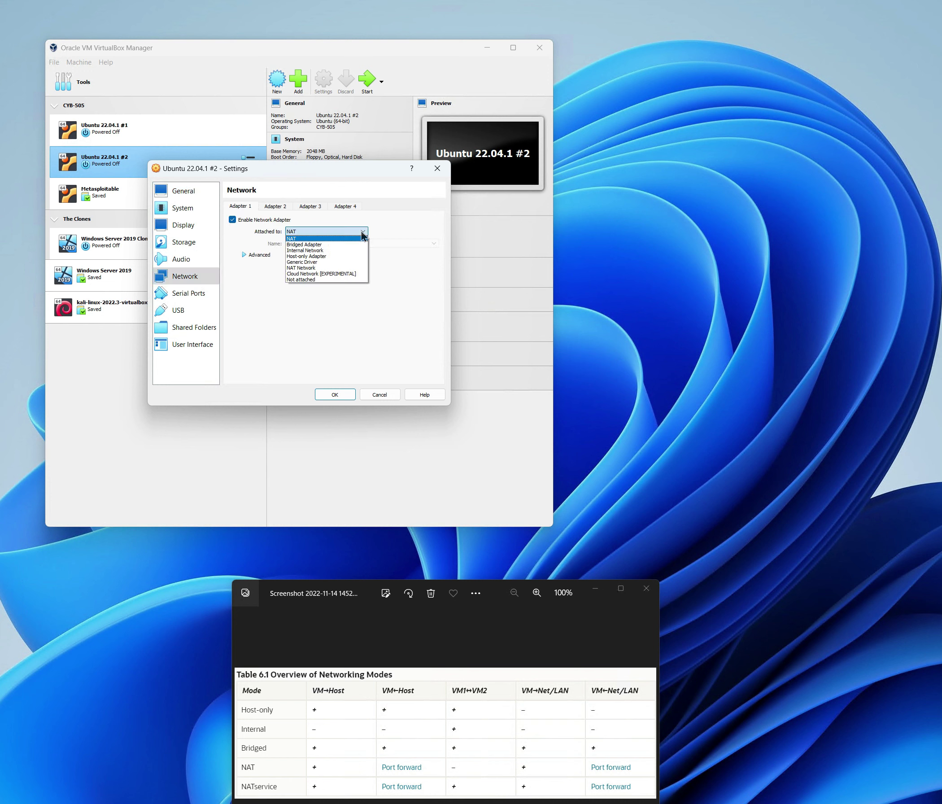
click(306, 256)
click(243, 255)
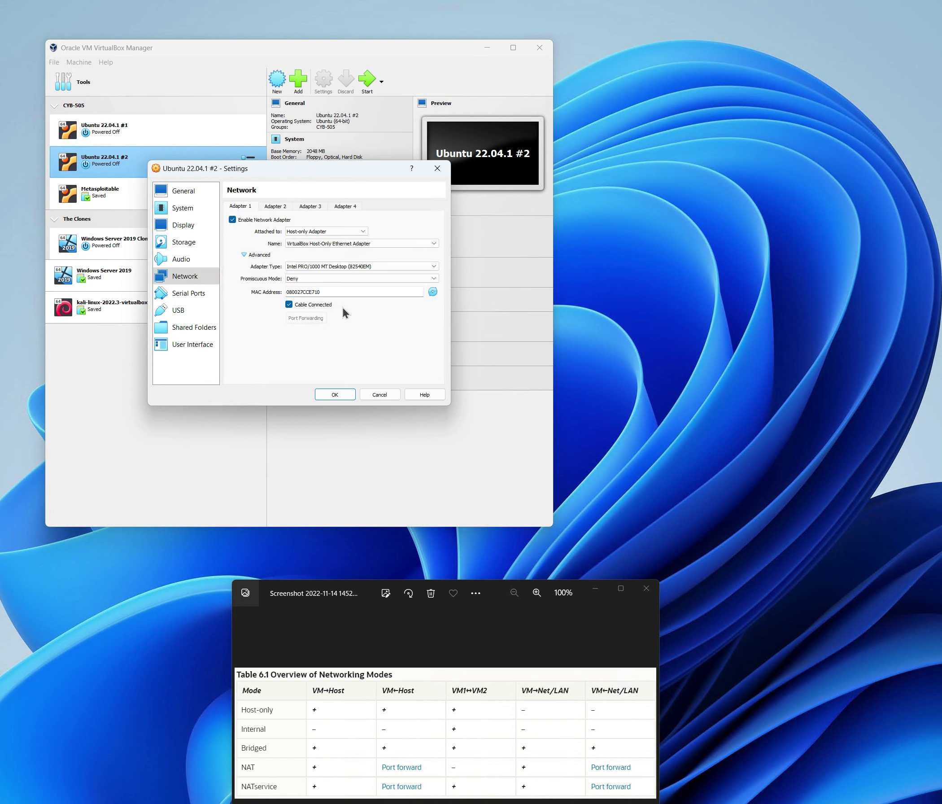
click(434, 291)
click(336, 395)
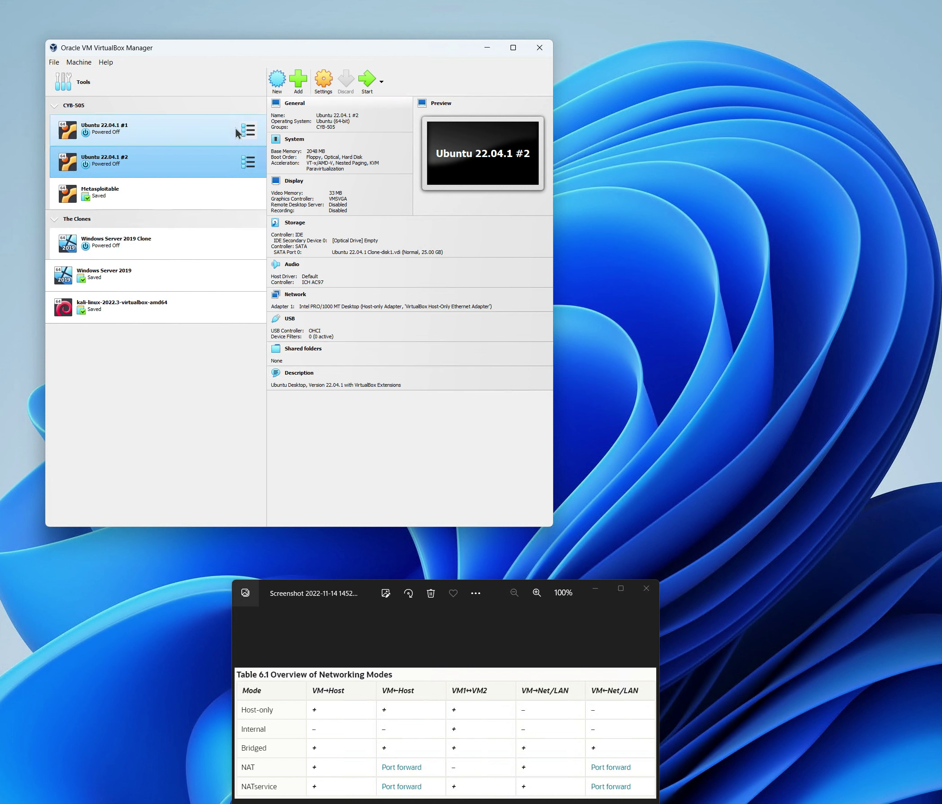
click(222, 128)
- Start both Ubuntu 22.04.1 #1 and #2 virtual machines
click(367, 80)
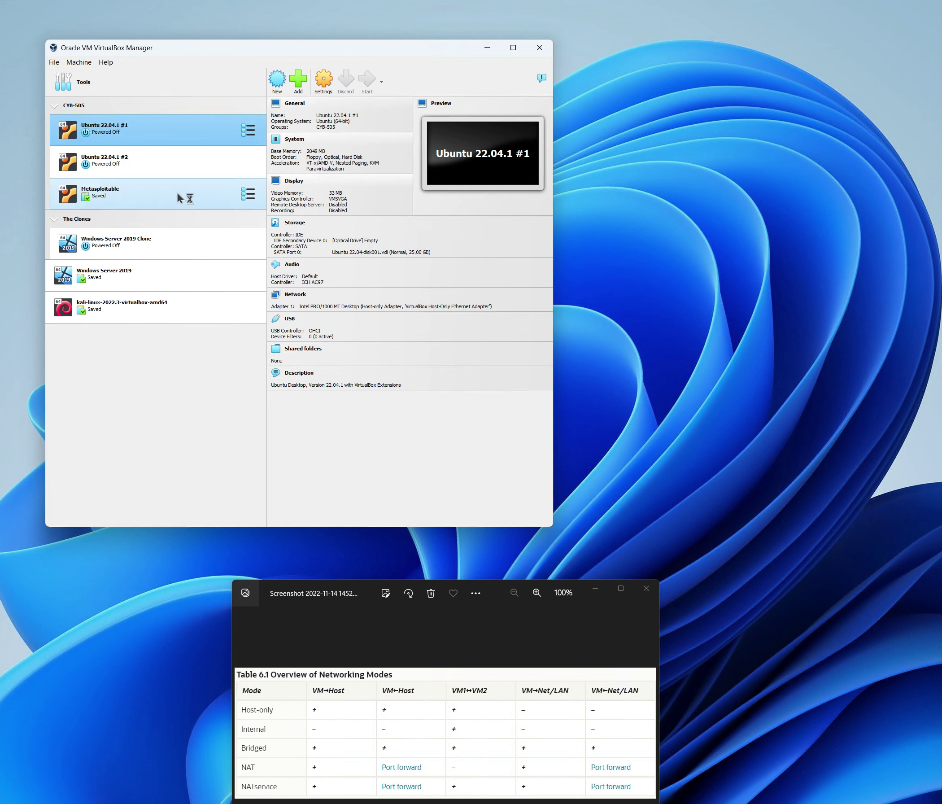
click(132, 163)
click(367, 80)
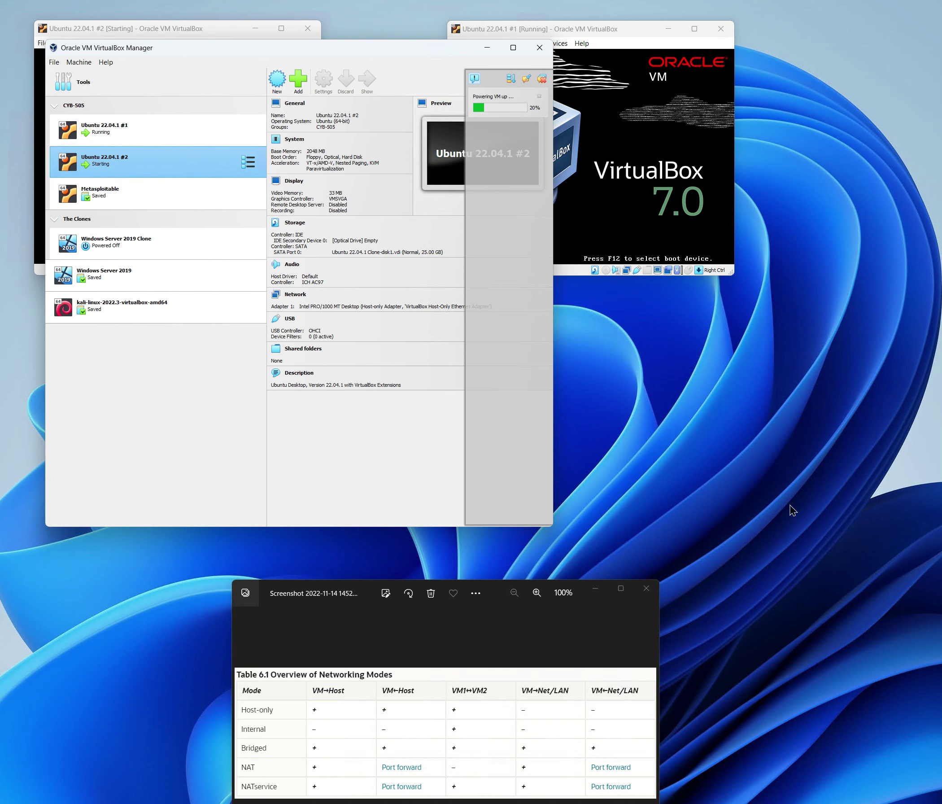
click(196, 30)
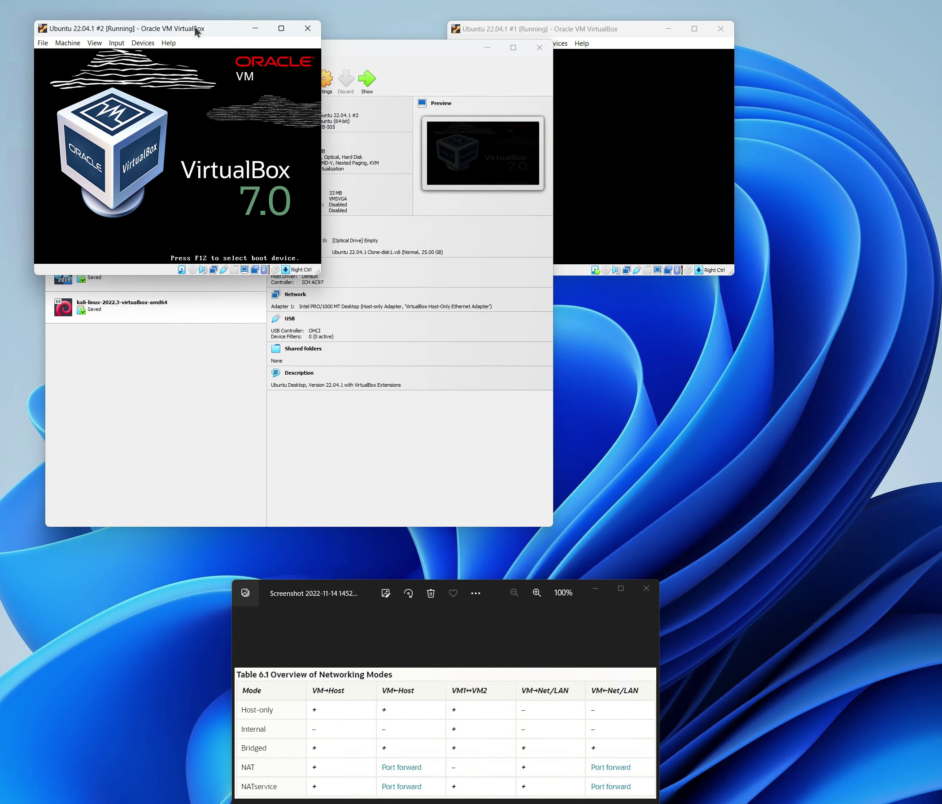
click(608, 30)
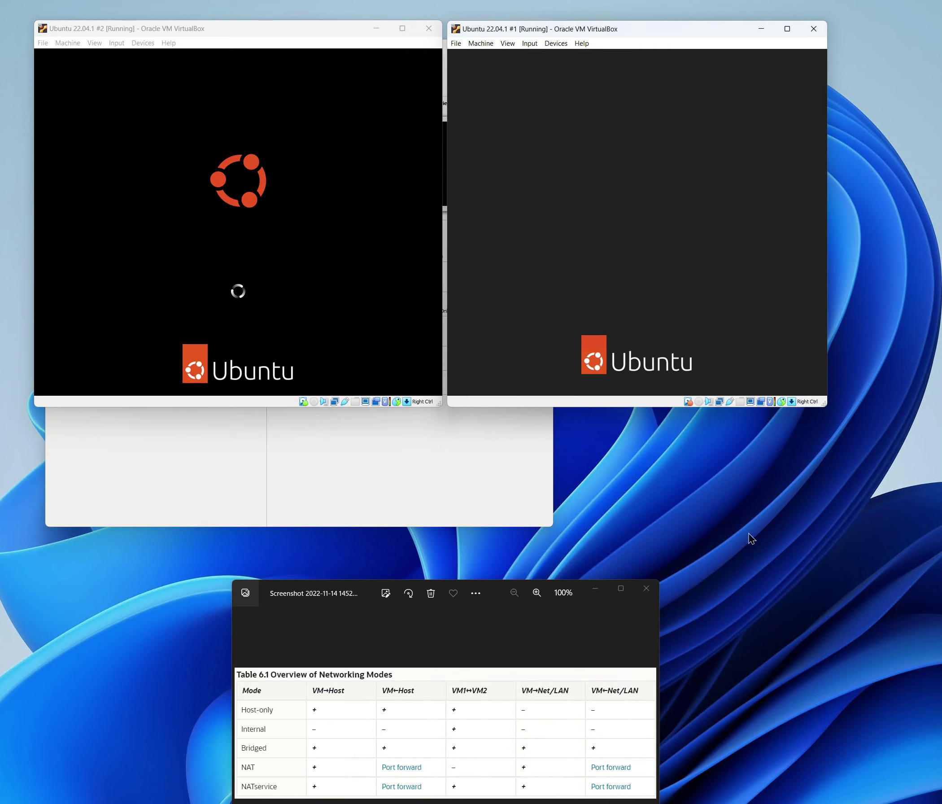
- Log in to the user account on each VM with its password
click(655, 213)
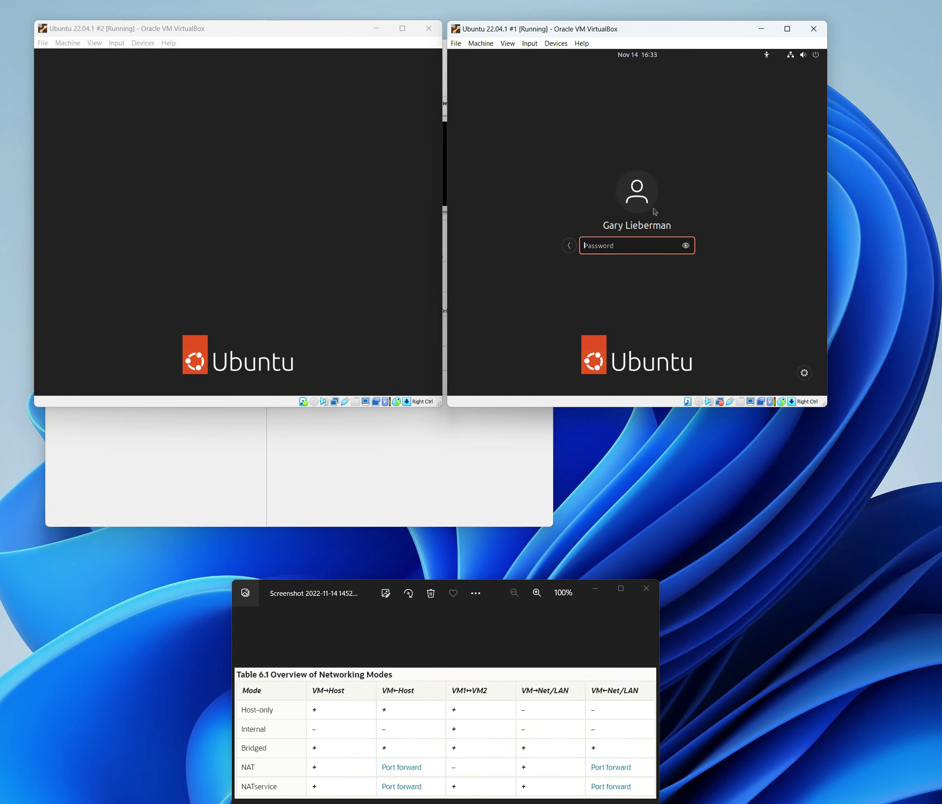
text(•••••••••)
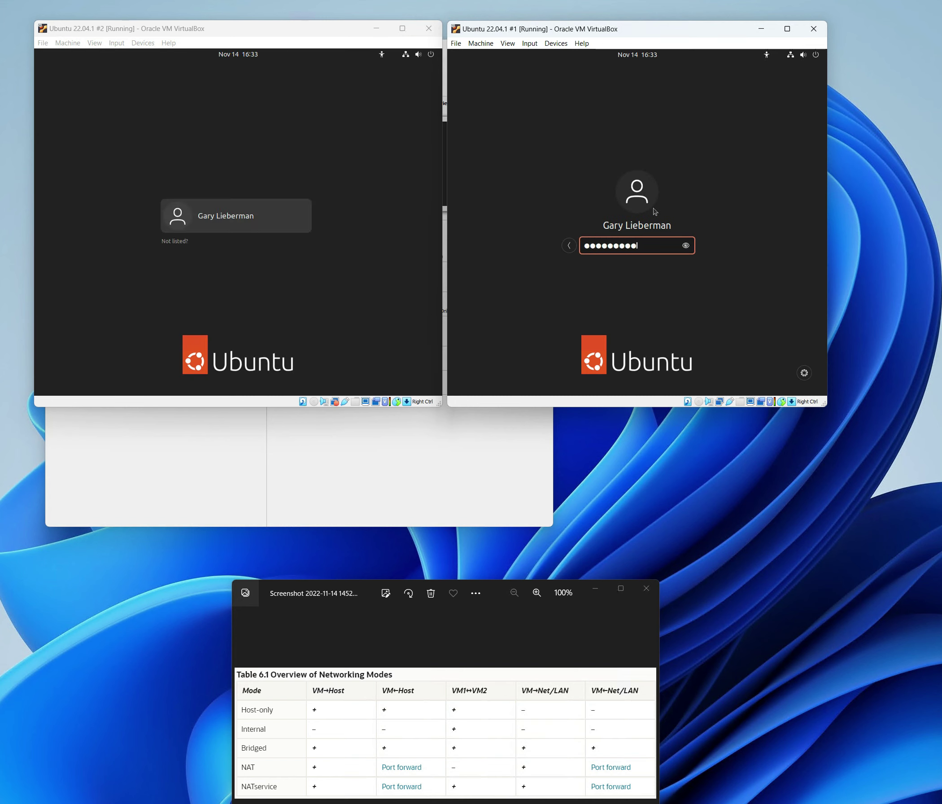
key(Return)
click(287, 228)
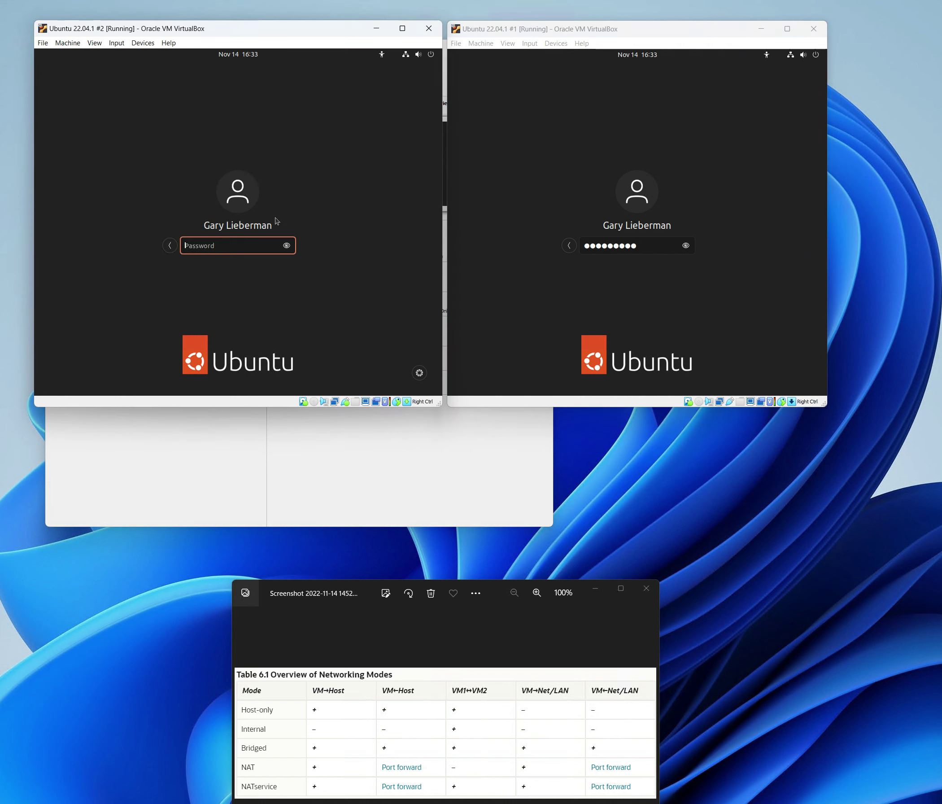
text(•••••••••)
key(Return)
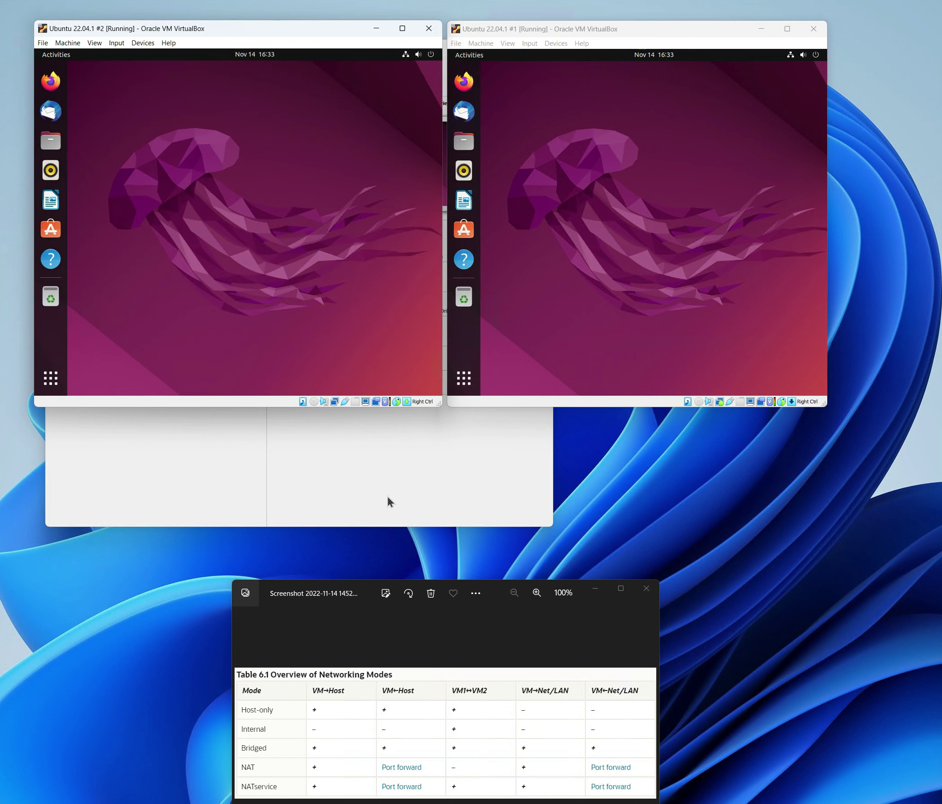
- Open a terminal from the desktop menu in each Ubuntu VM
right_click(118, 105)
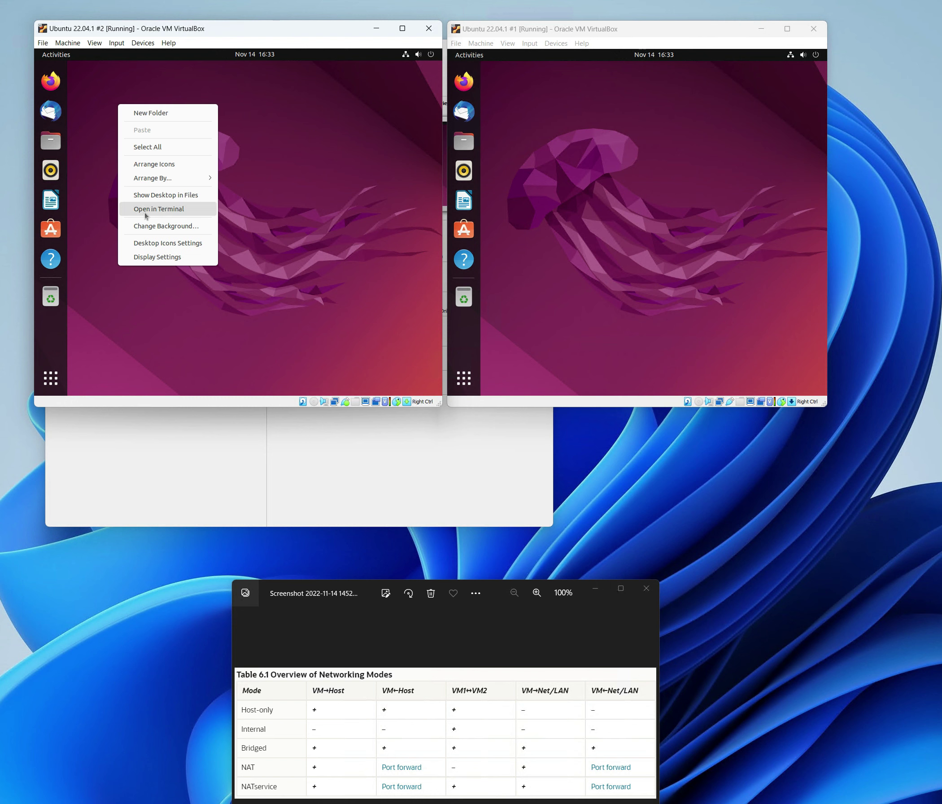
click(142, 210)
right_click(536, 105)
click(563, 216)
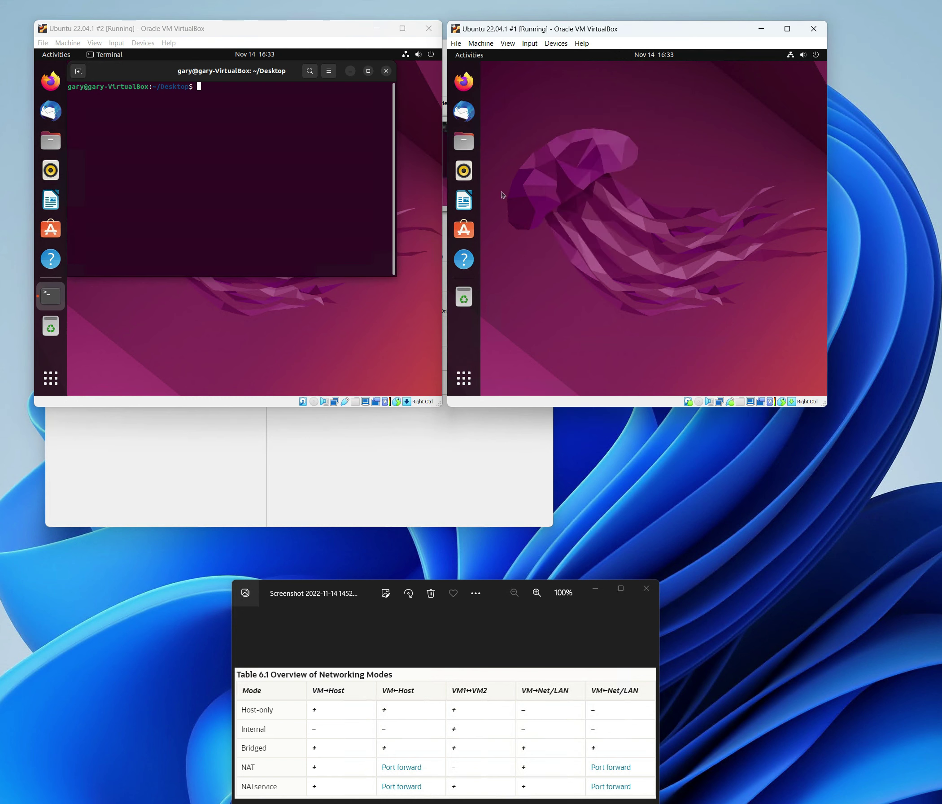
- Run ifconfig -a in both VMs, finding VM #1's address 192.168.56.103
click(251, 118)
text(if)
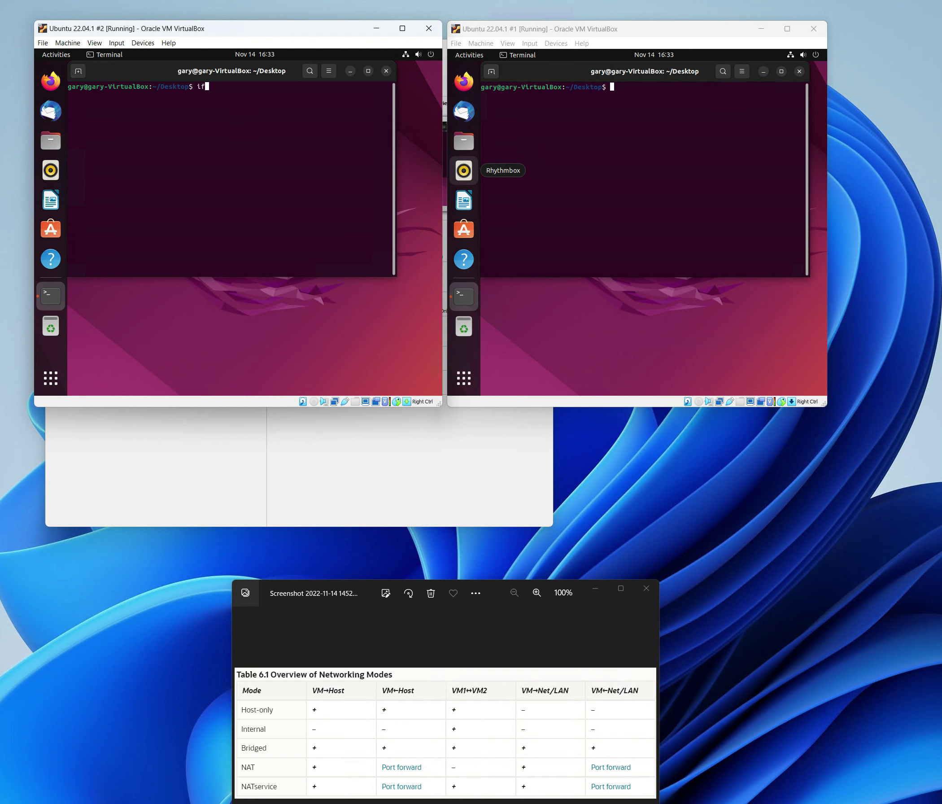
text(config -a)
key(Return)
click(552, 137)
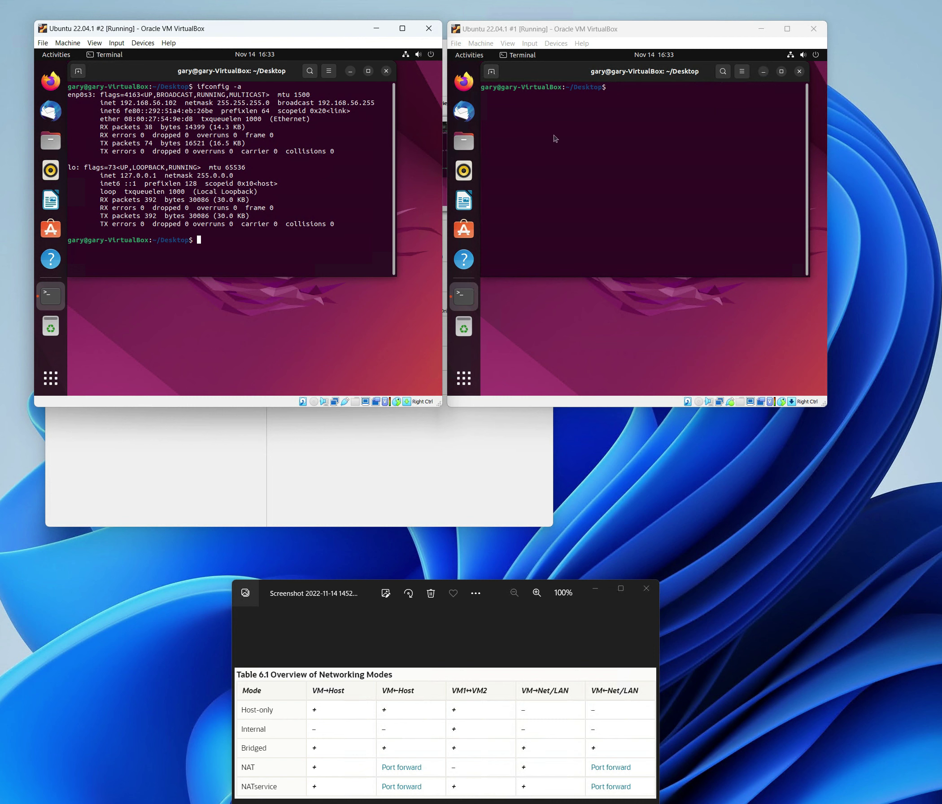
text(ifcponfig -a)
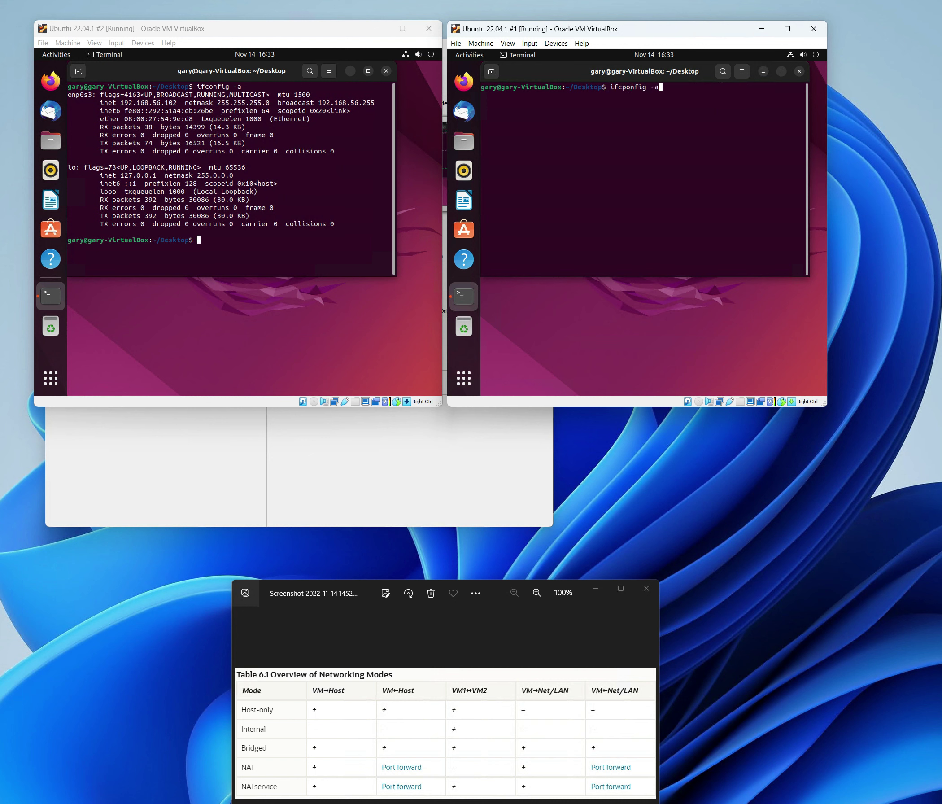
key(Return)
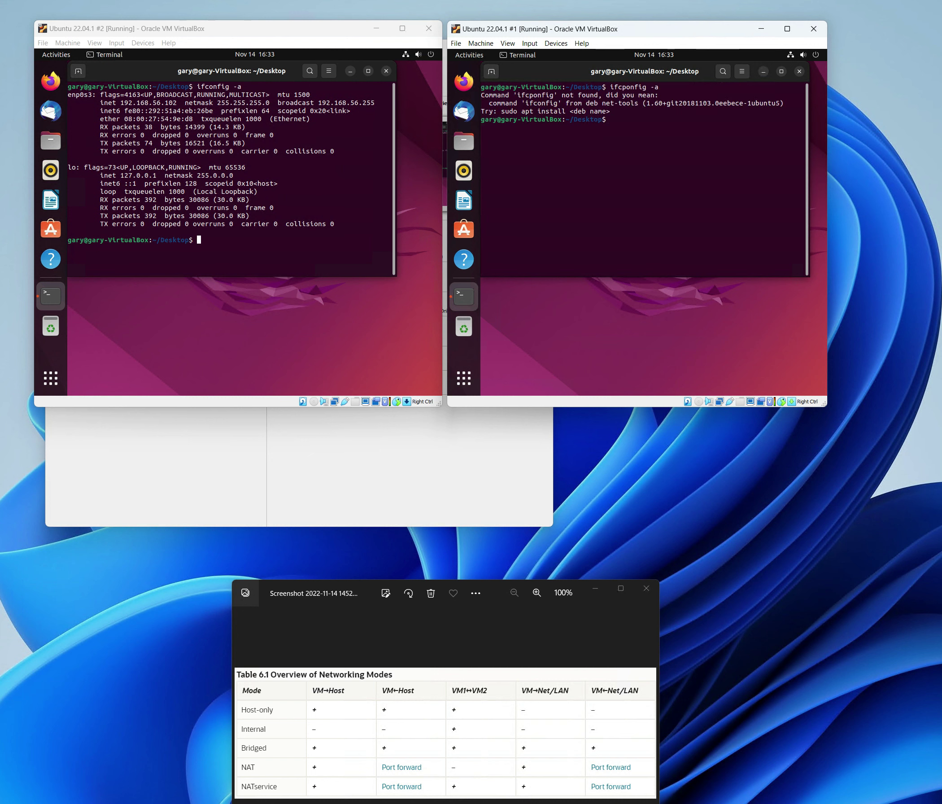
key(Up)
key(BackSpace)
key(BackSpace)
key(BackSpace)
key(BackSpace)
key(BackSpace)
key(BackSpace)
key(BackSpace)
key(BackSpace)
key(BackSpace)
text(onfig -a)
key(Return)
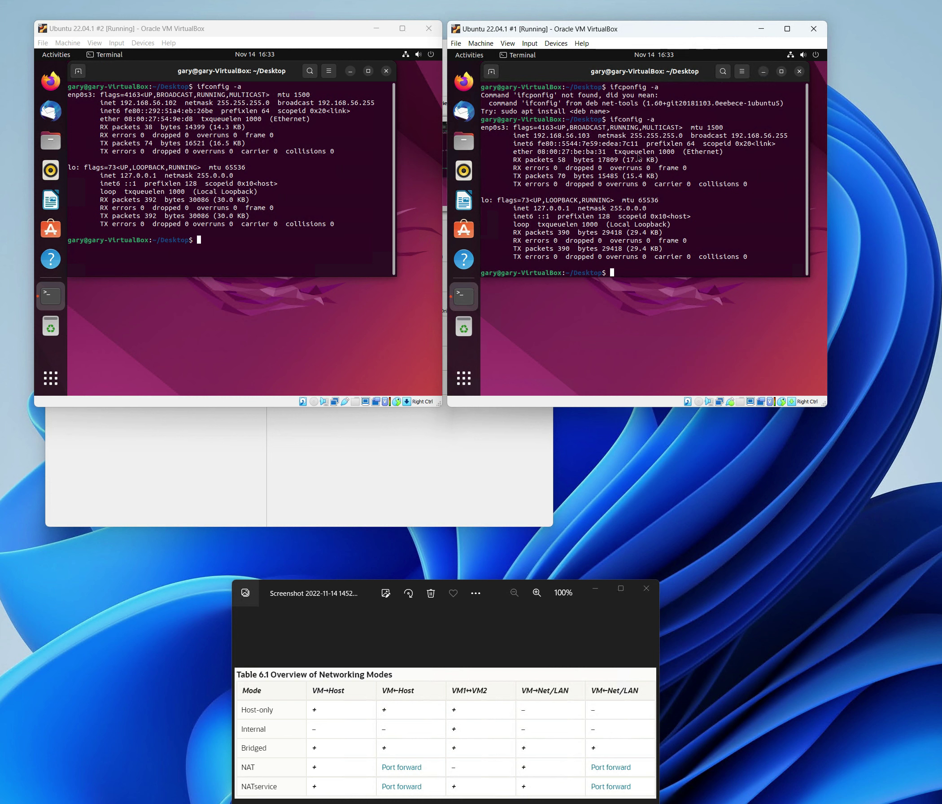
drag(590, 135, 530, 136)
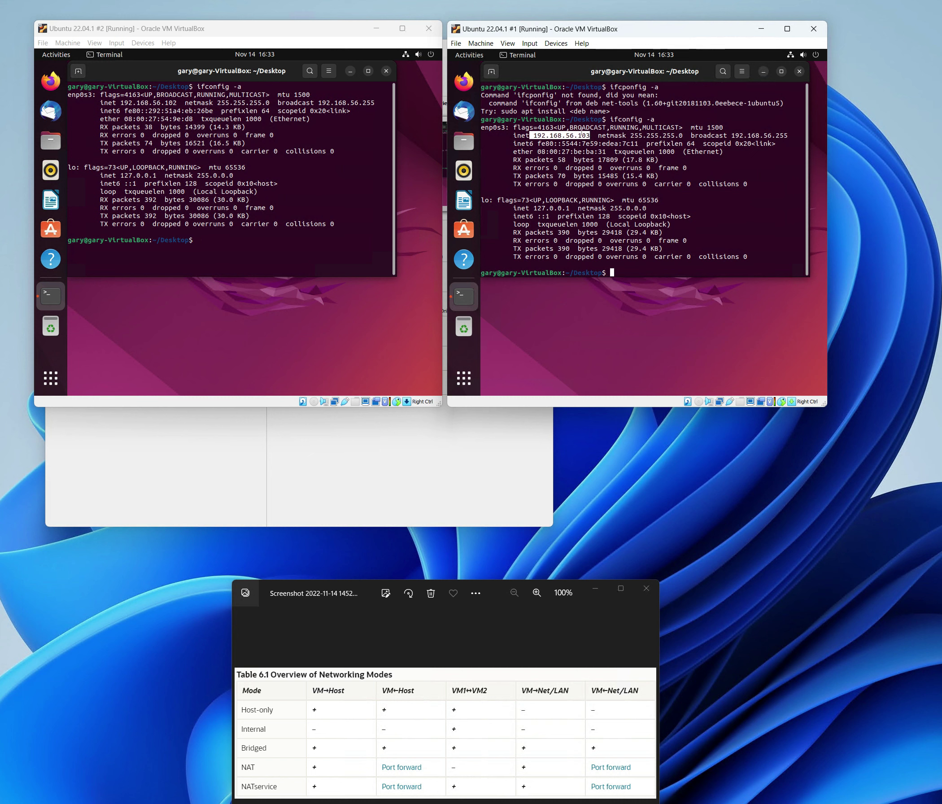
- Ping 192.168.56.103 from VM #2 and 192.168.56.102 from VM #1, stopping each with Ctrl+C
click(258, 153)
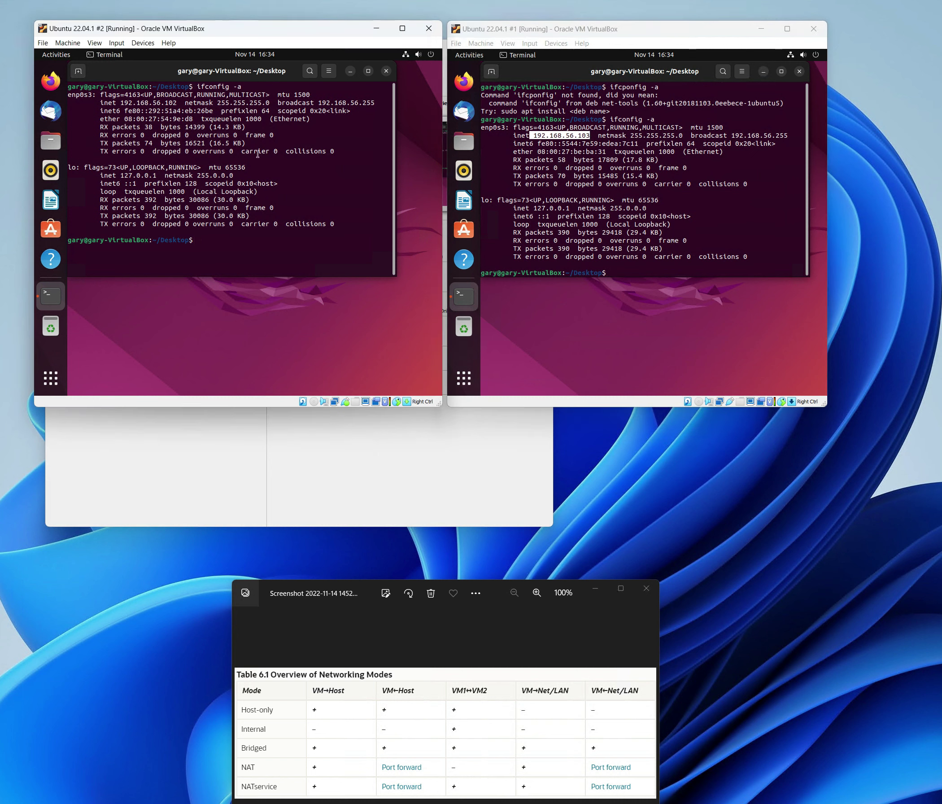
text(ping 192.168.56.103)
key(Return)
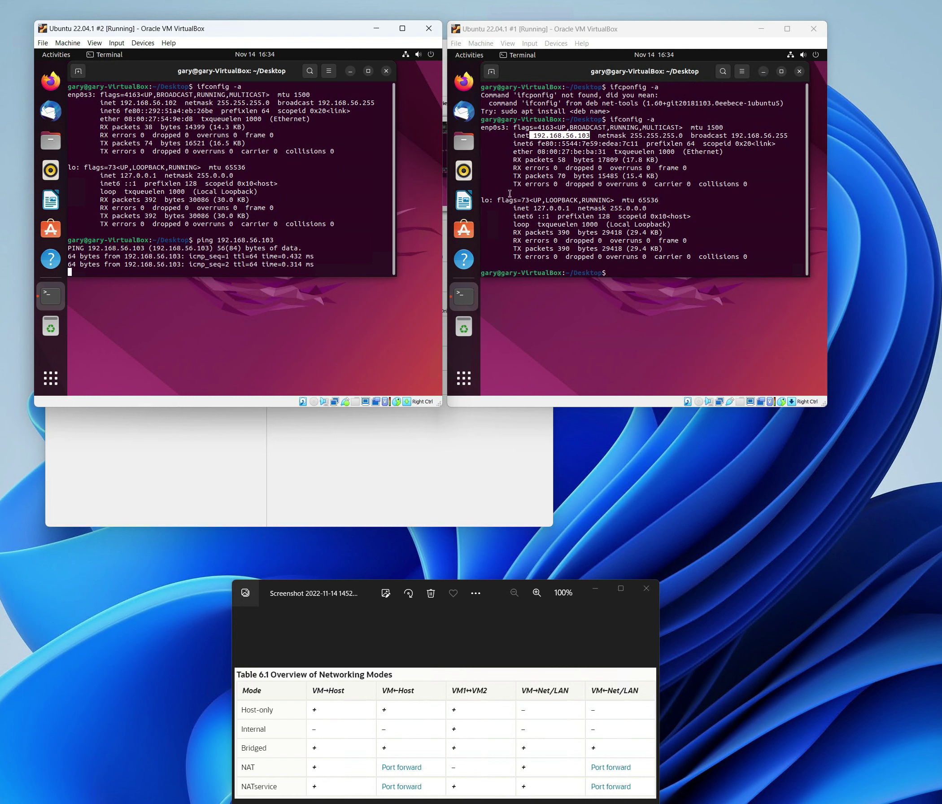
key(ctrl+c)
click(600, 241)
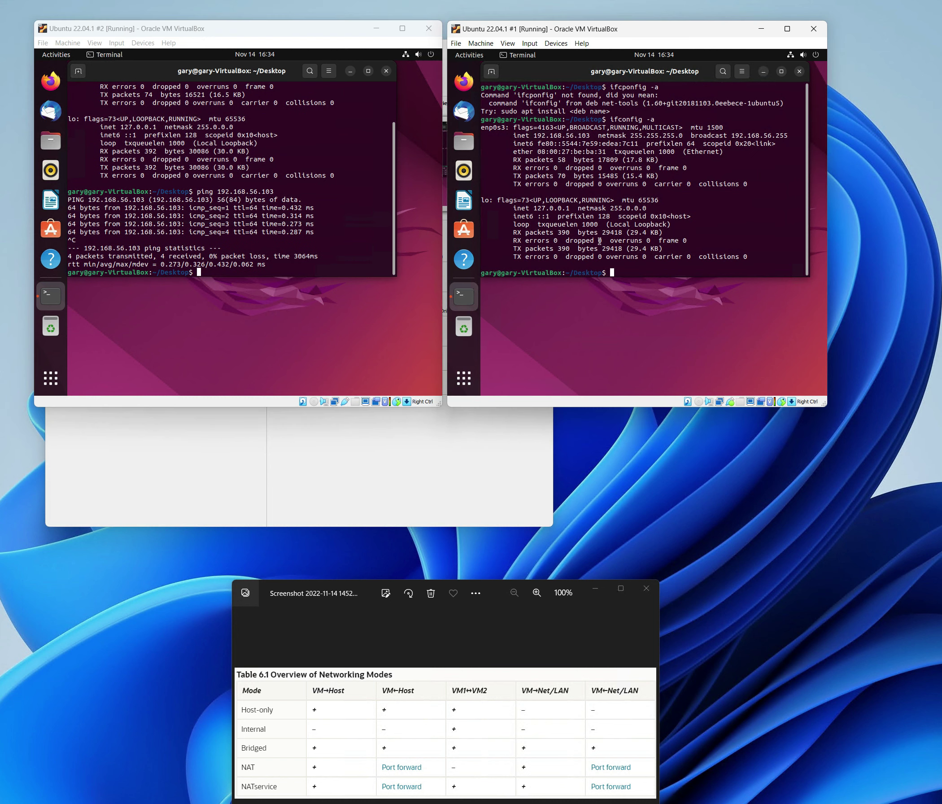
text(ping 192.168.56.102)
key(Return)
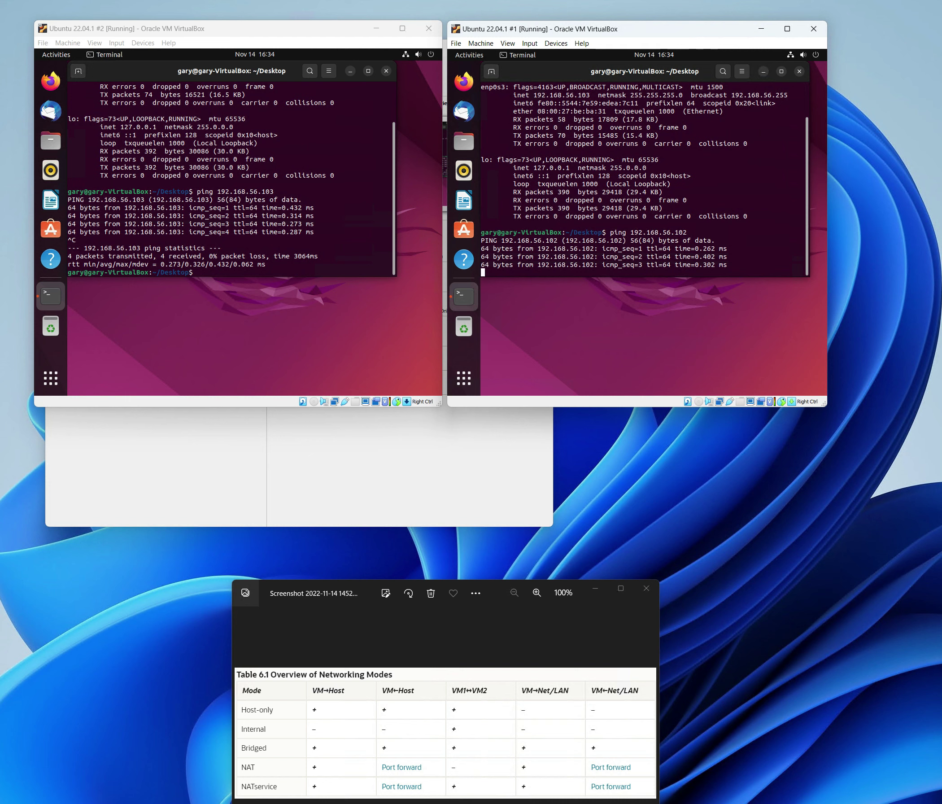
key(ctrl+c)
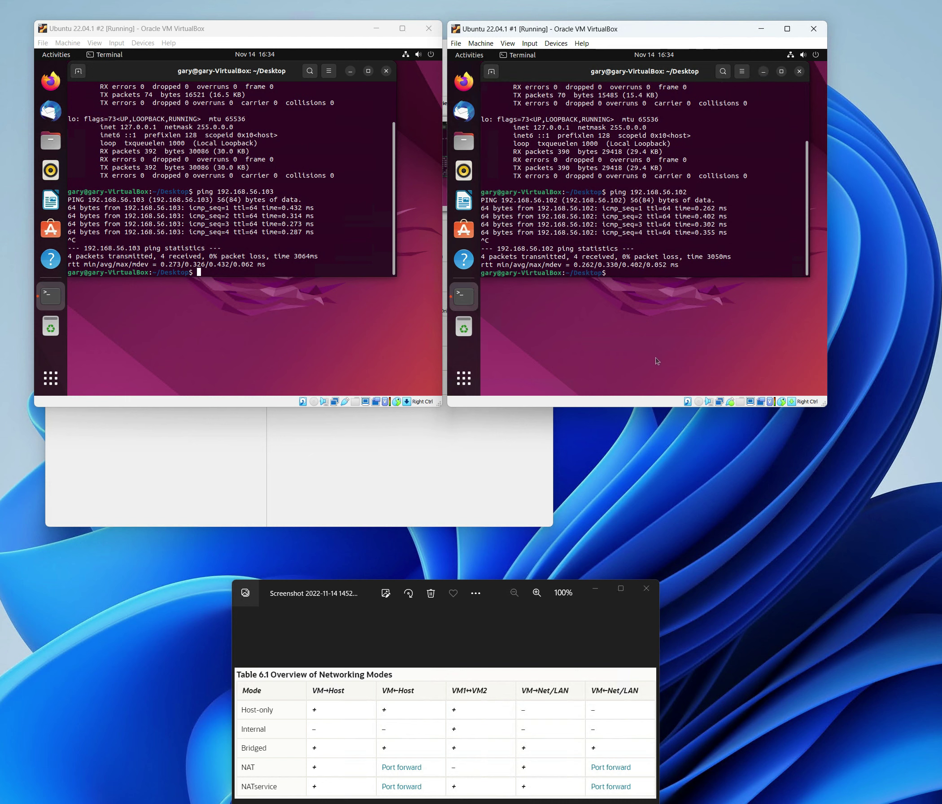
- From the host Command Prompt, ping 192.168.56.102 and 192.168.56.103, then put the window away
drag(792, 167, 494, 381)
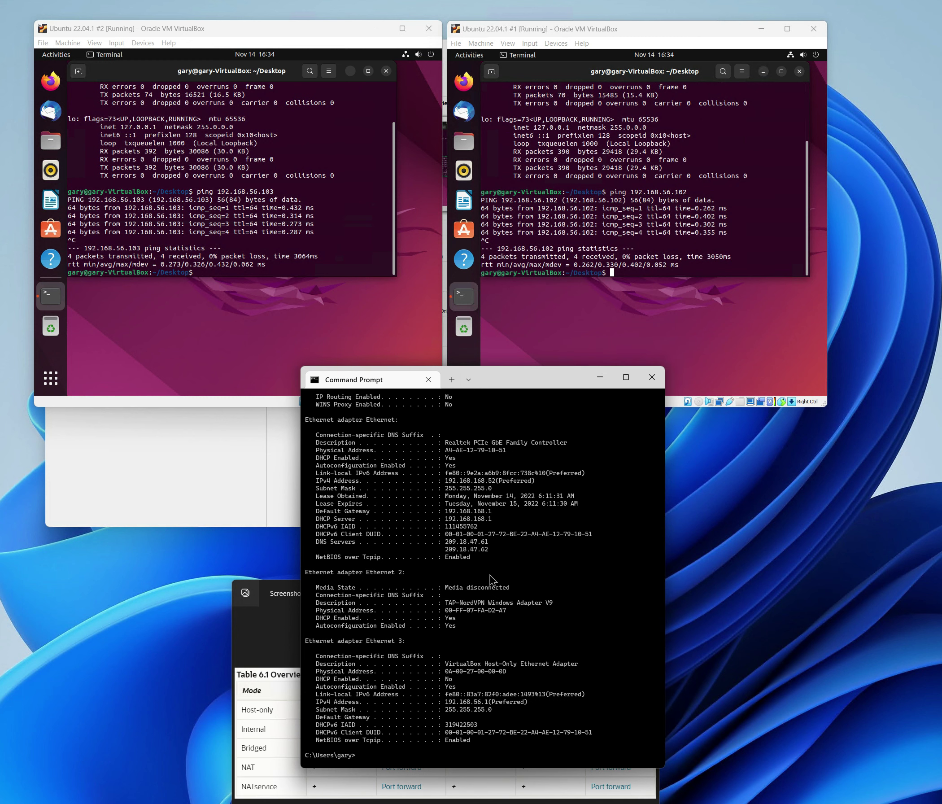
text(ping 192.168.56.102)
key(Return)
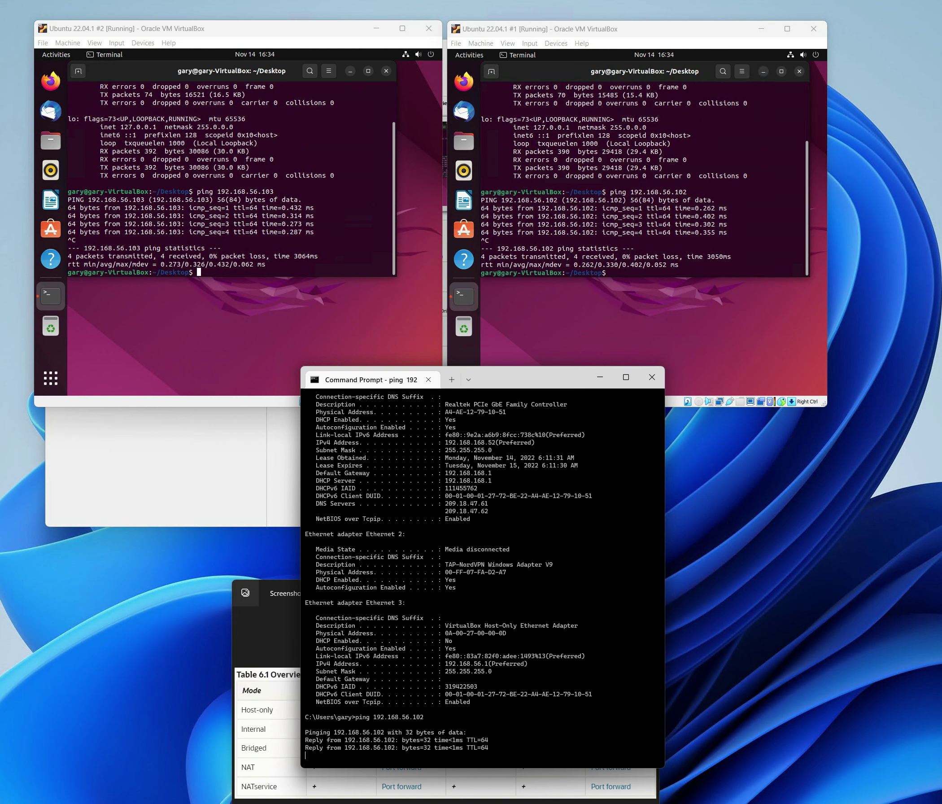
key(Return)
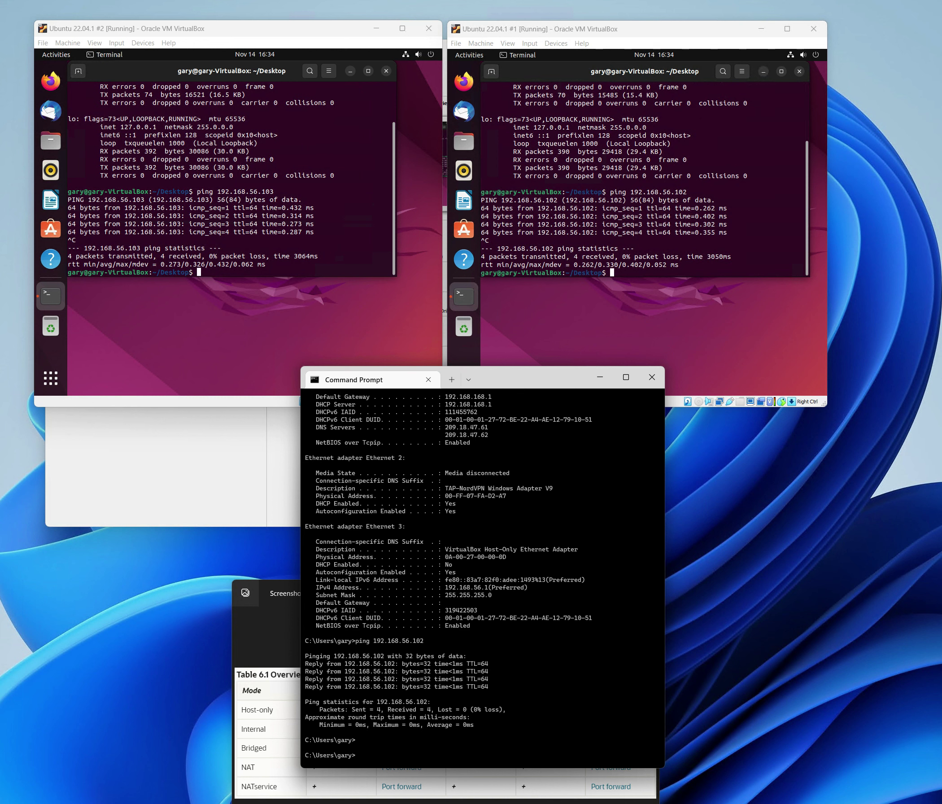
key(Up)
text(3)
key(Return)
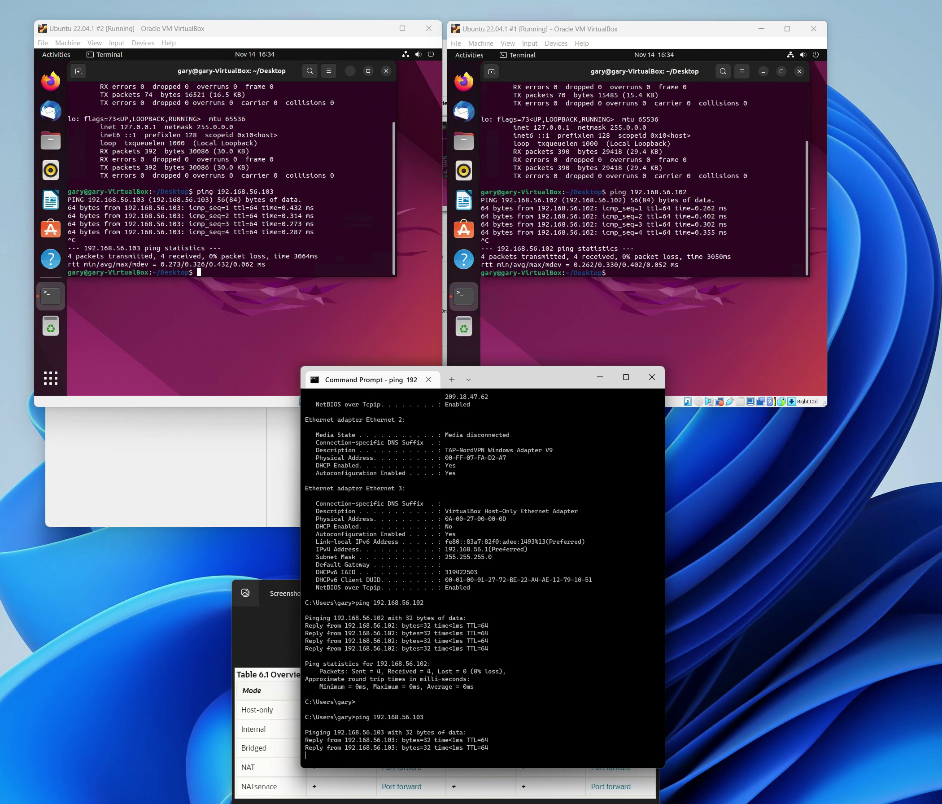
key(ctrl+c)
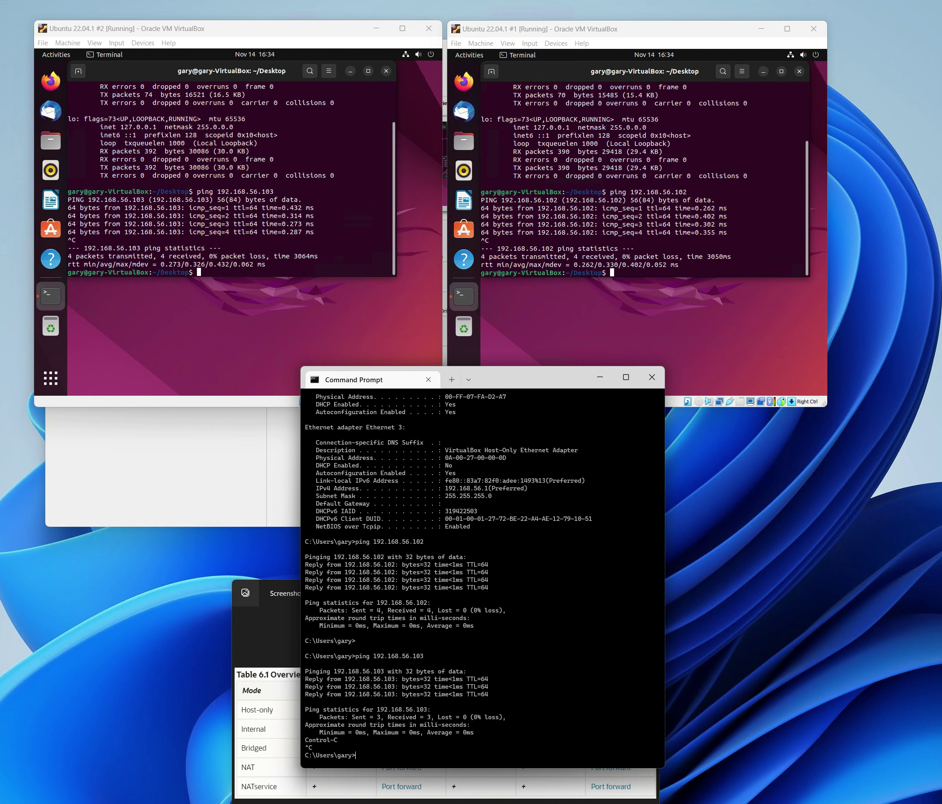
click(276, 187)
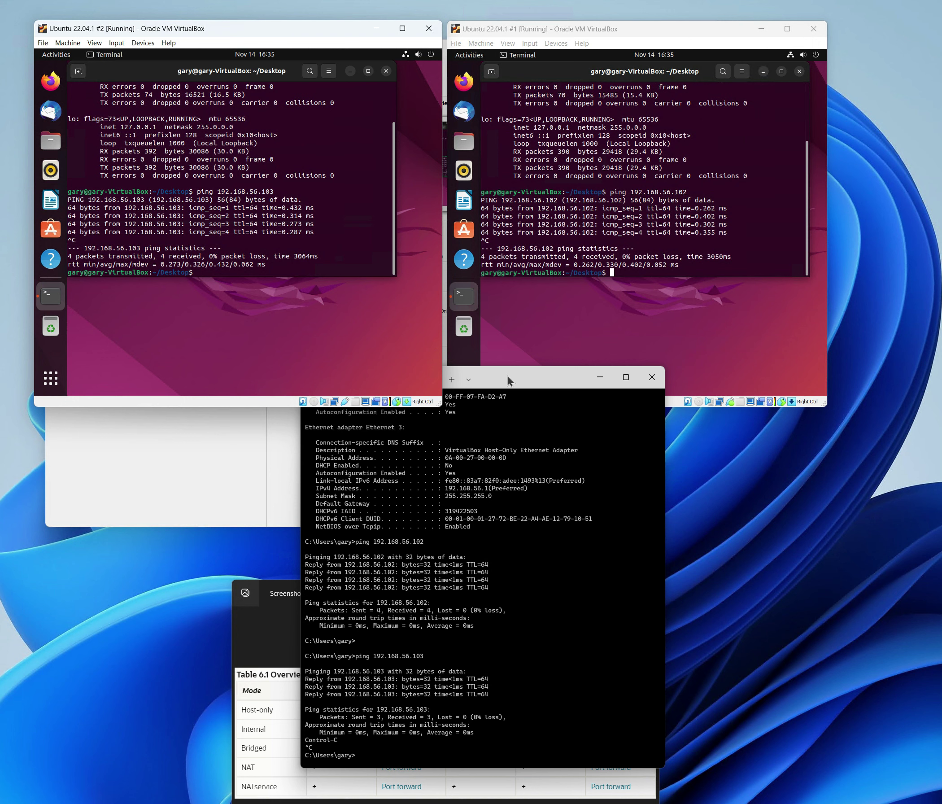
click(600, 376)
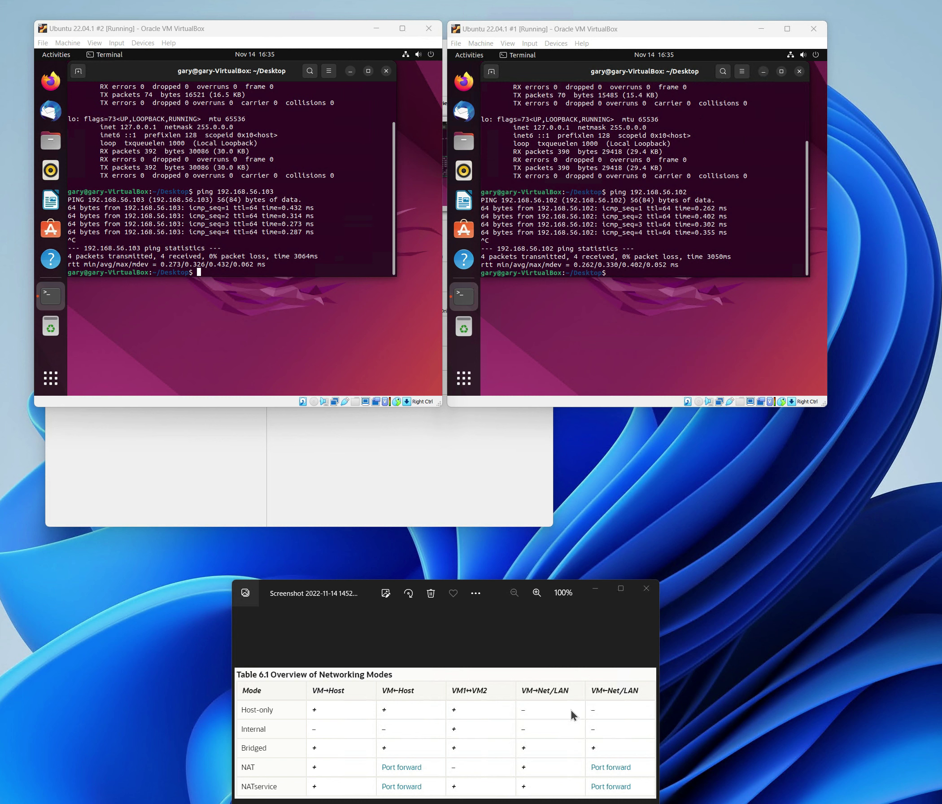
- In VM #2's terminal, ping 8.8.8.8, 192.168.168.52 and 192.168.56.1
click(167, 244)
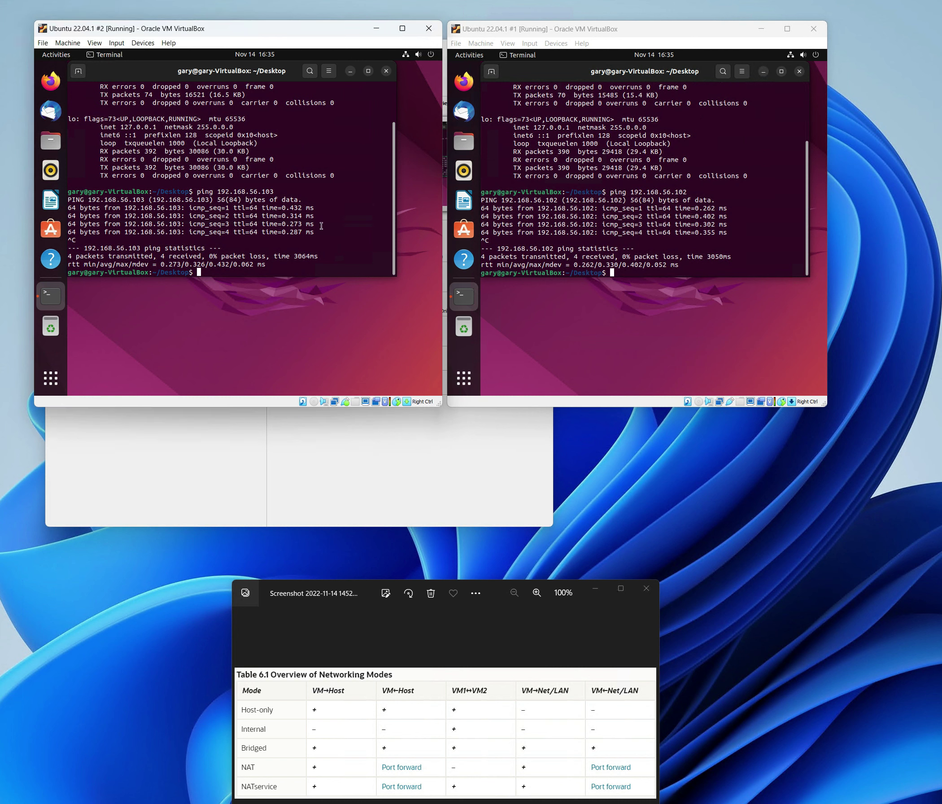
text(ping 8.8.8.8)
key(Return)
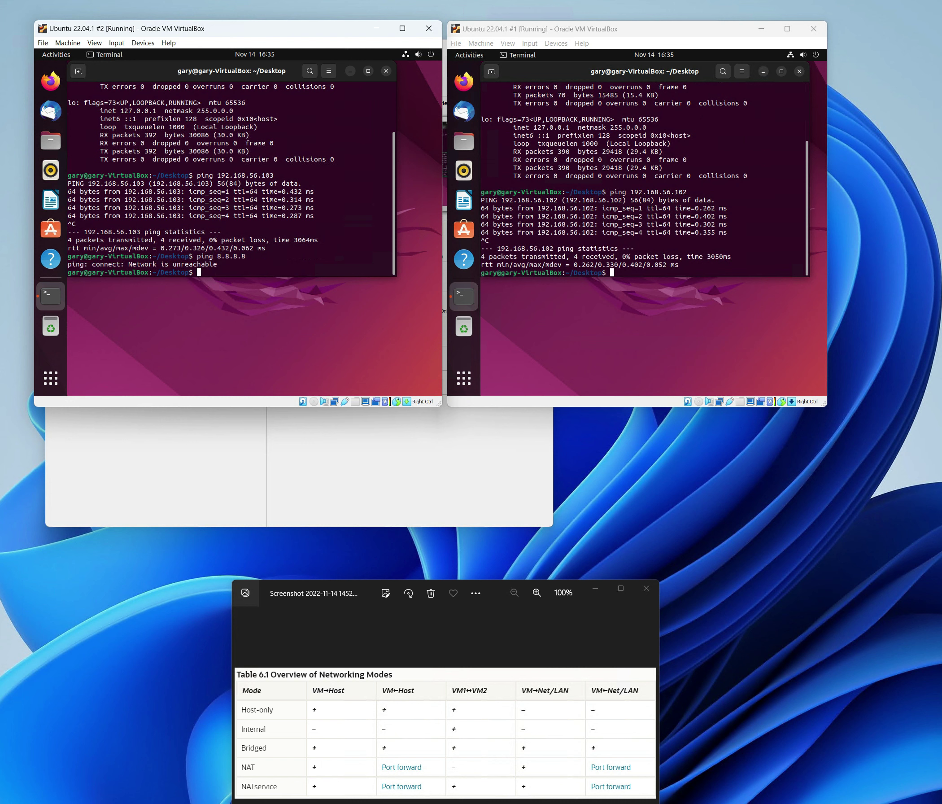
text(ping 192.168.168.52)
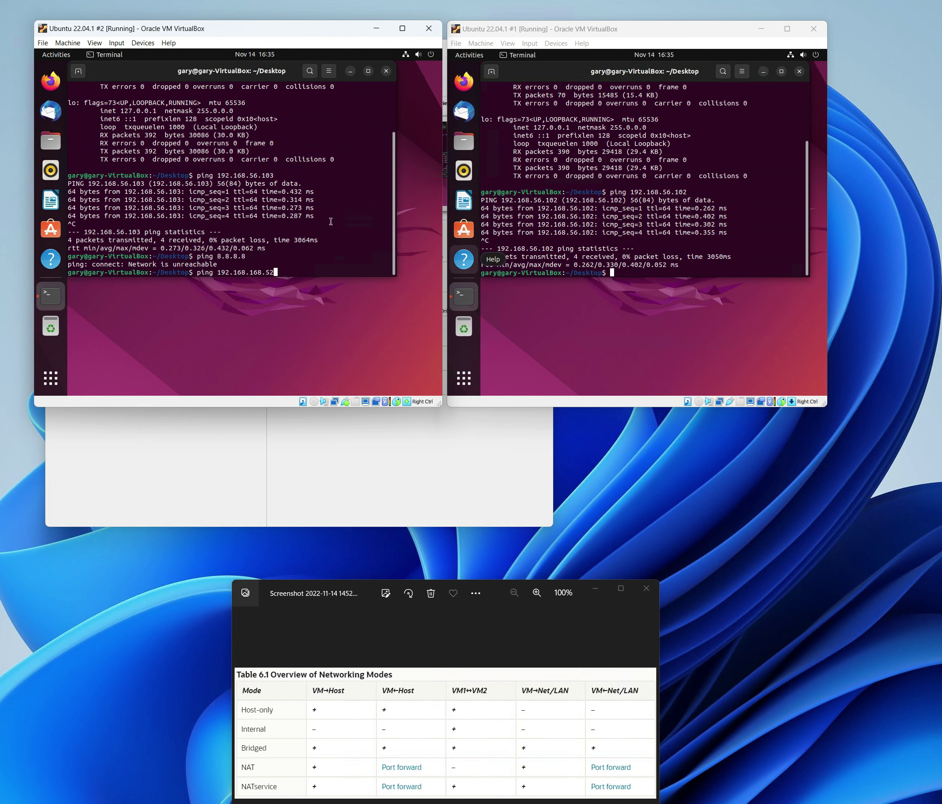
key(Return)
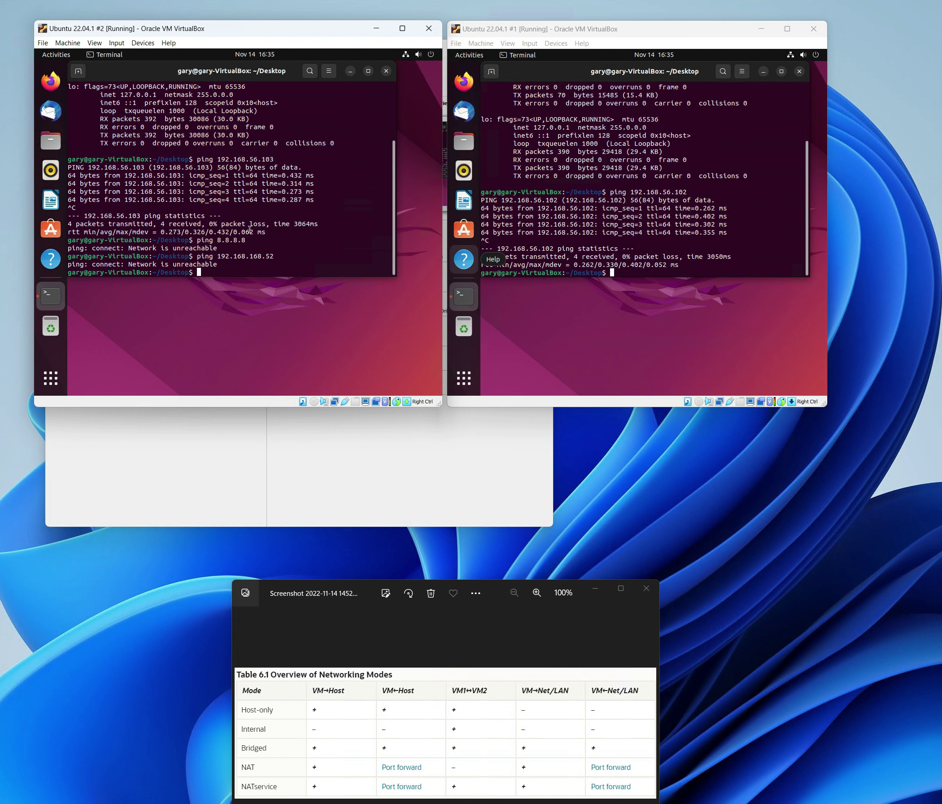
text(ping 192.168.56.1)
key(Return)
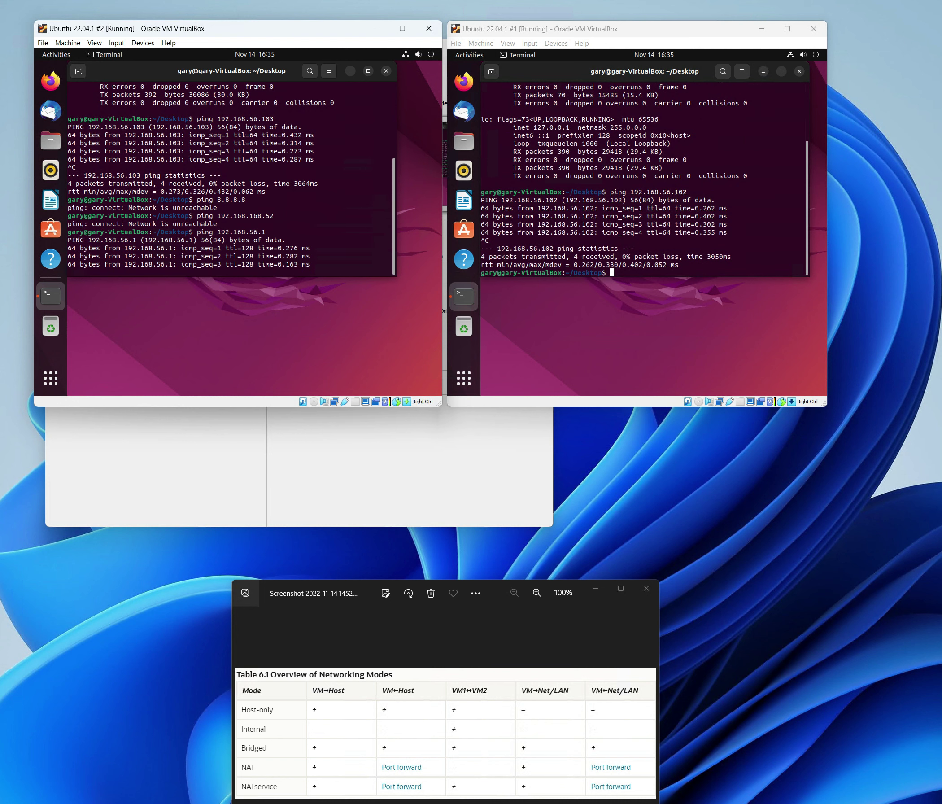
key(alt+Tab)
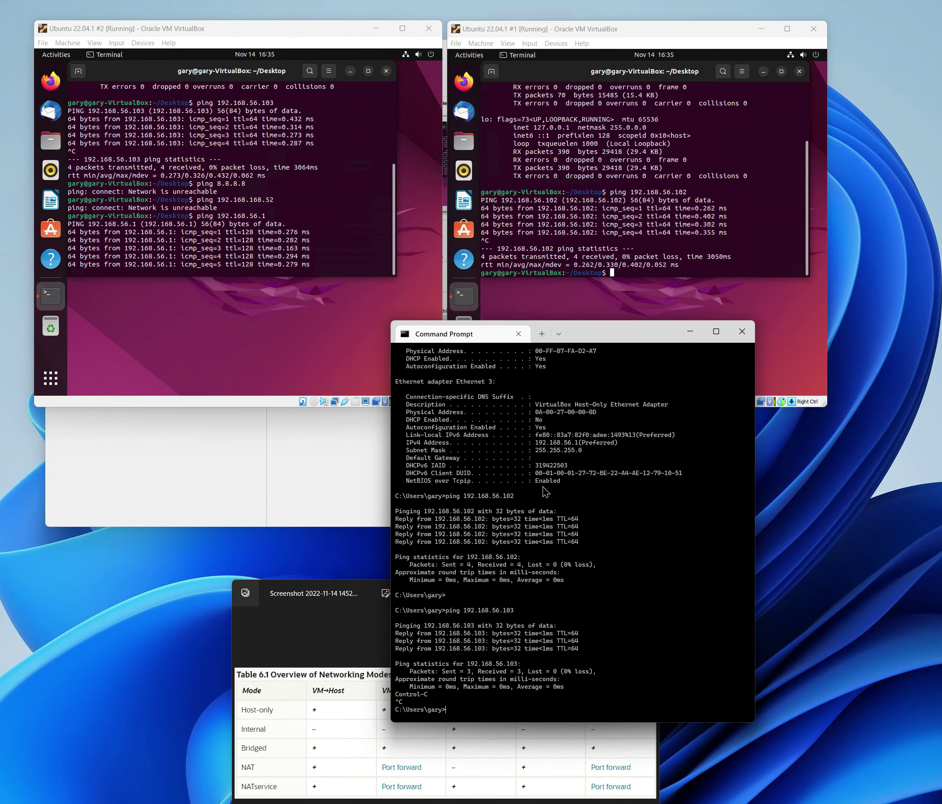
- Run ipconfig /all on the host, stop VM #2's ping to 192.168.56.1, and move Command Prompt aside
text(i)
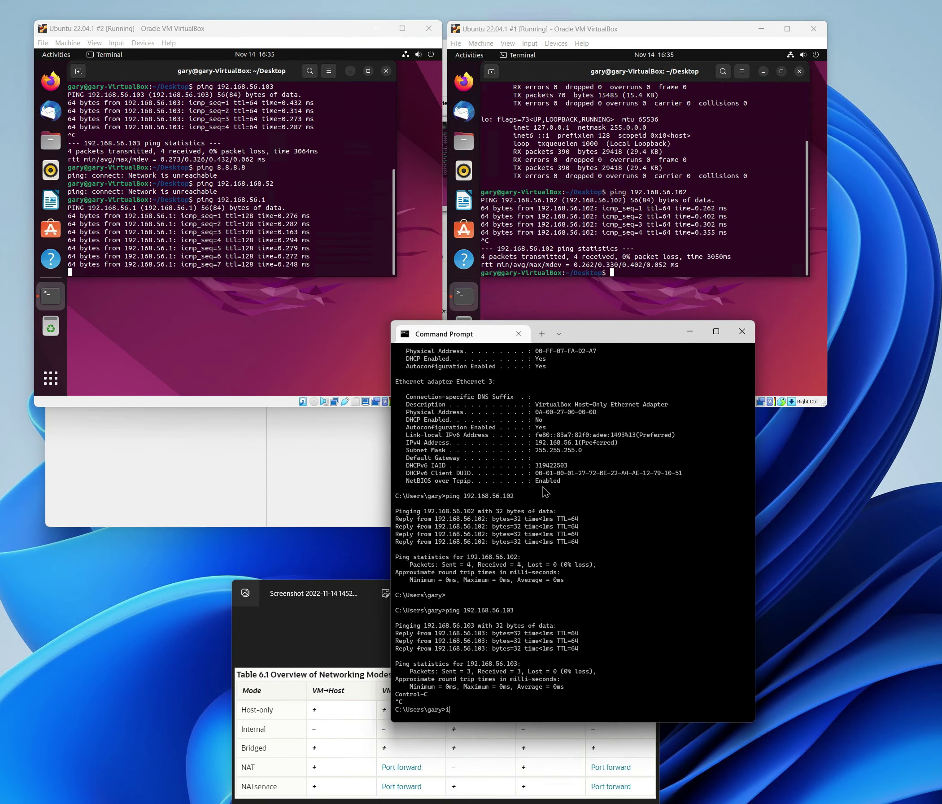
text(pcon)
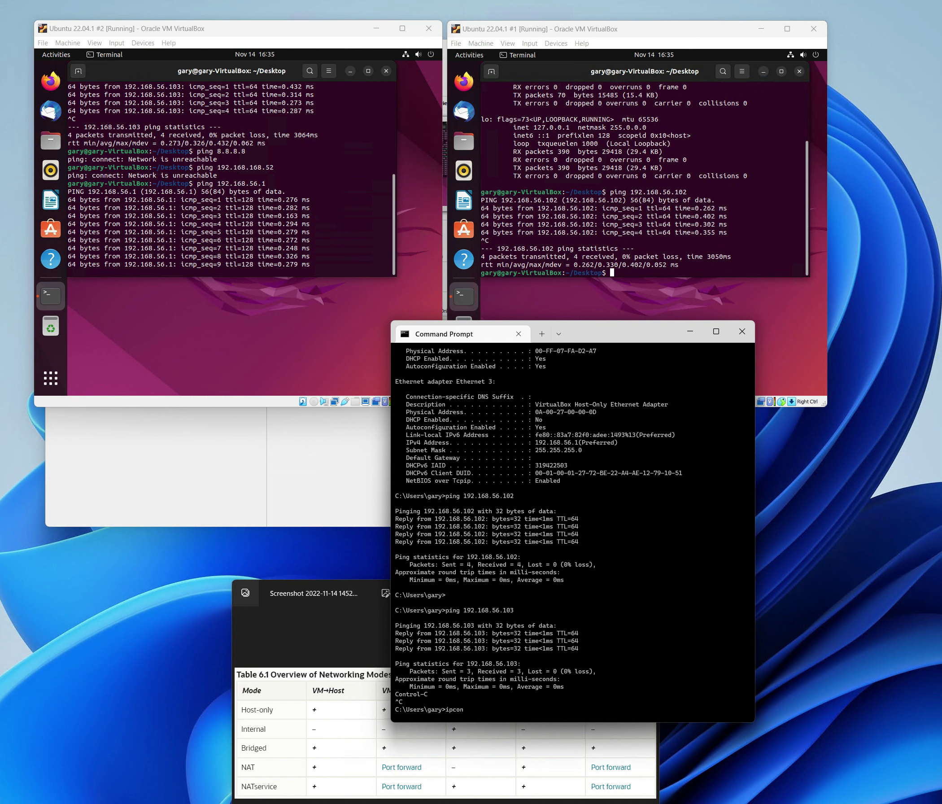
text(fig /all)
key(Return)
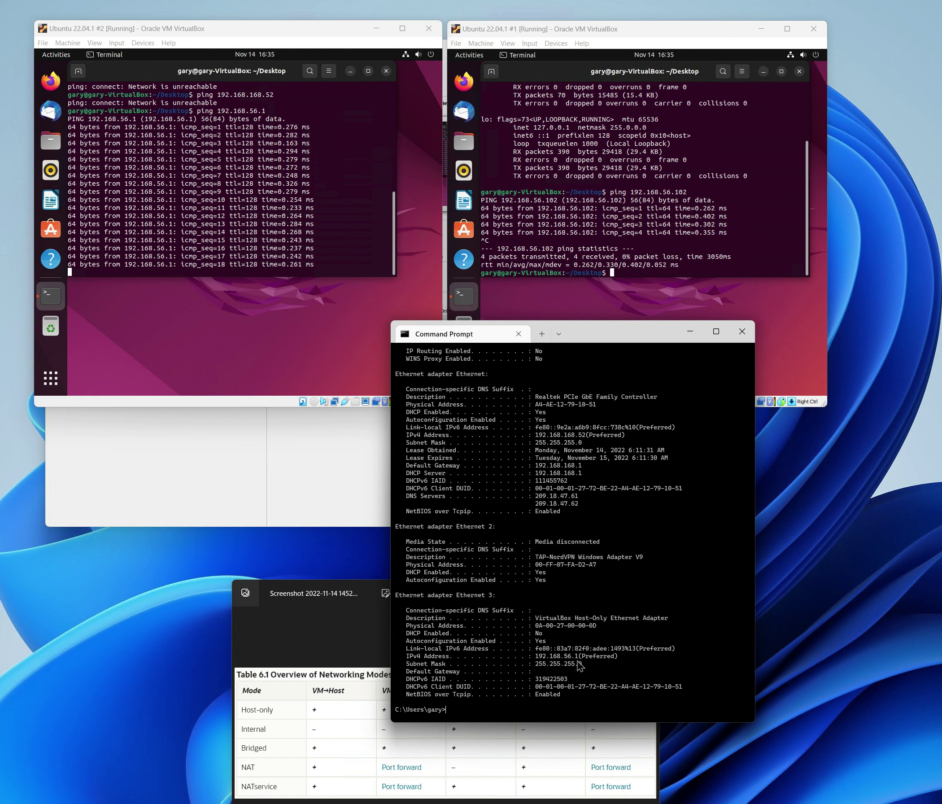
click(312, 284)
key(ctrl+c)
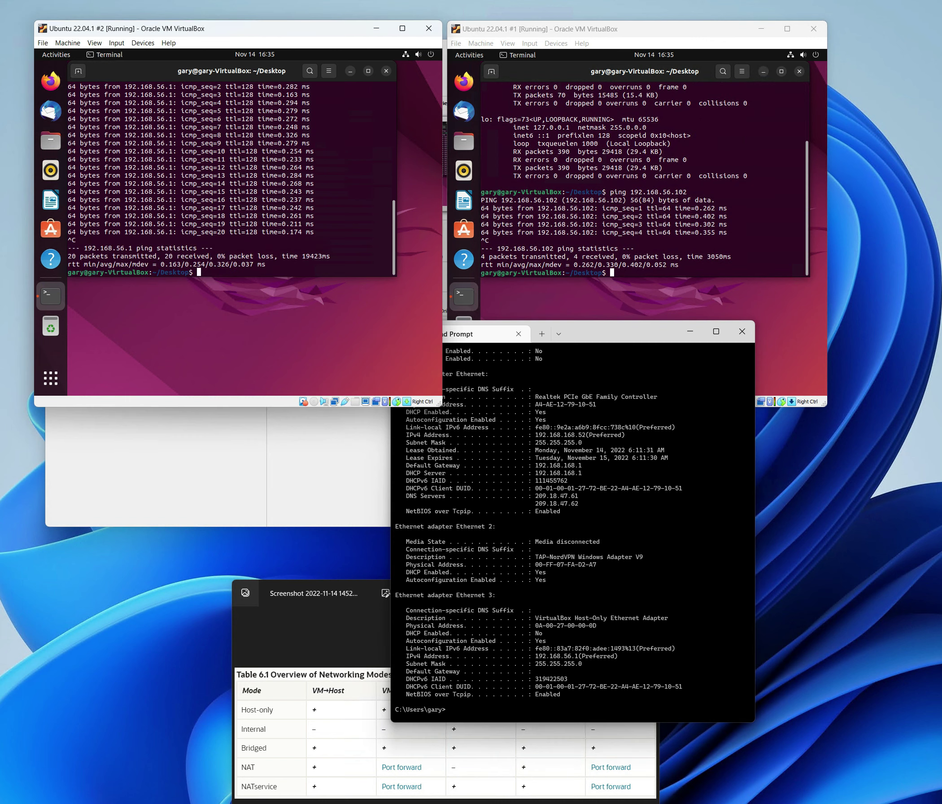
drag(597, 333, 941, 378)
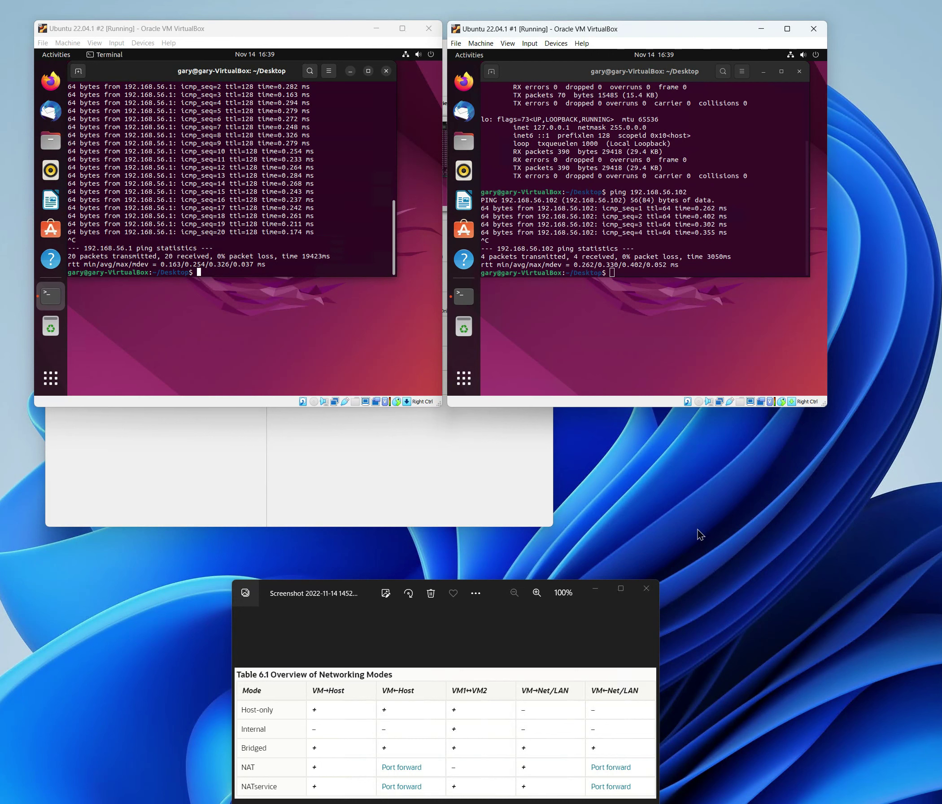
- Power off both Ubuntu VMs by closing their windows
click(428, 29)
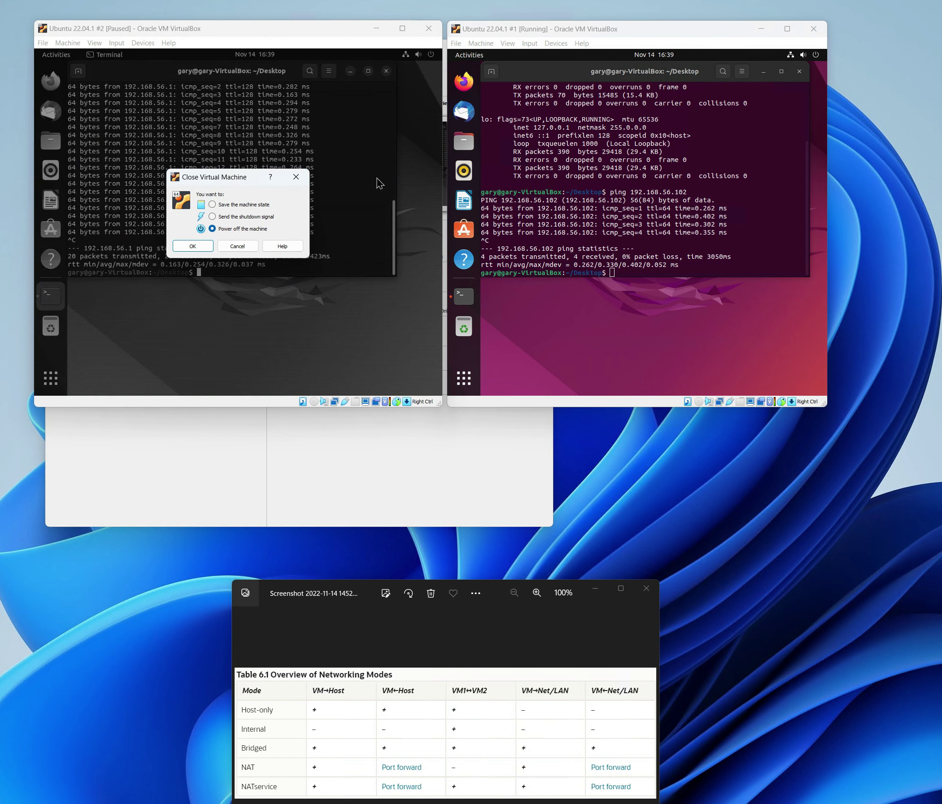
click(195, 246)
click(813, 29)
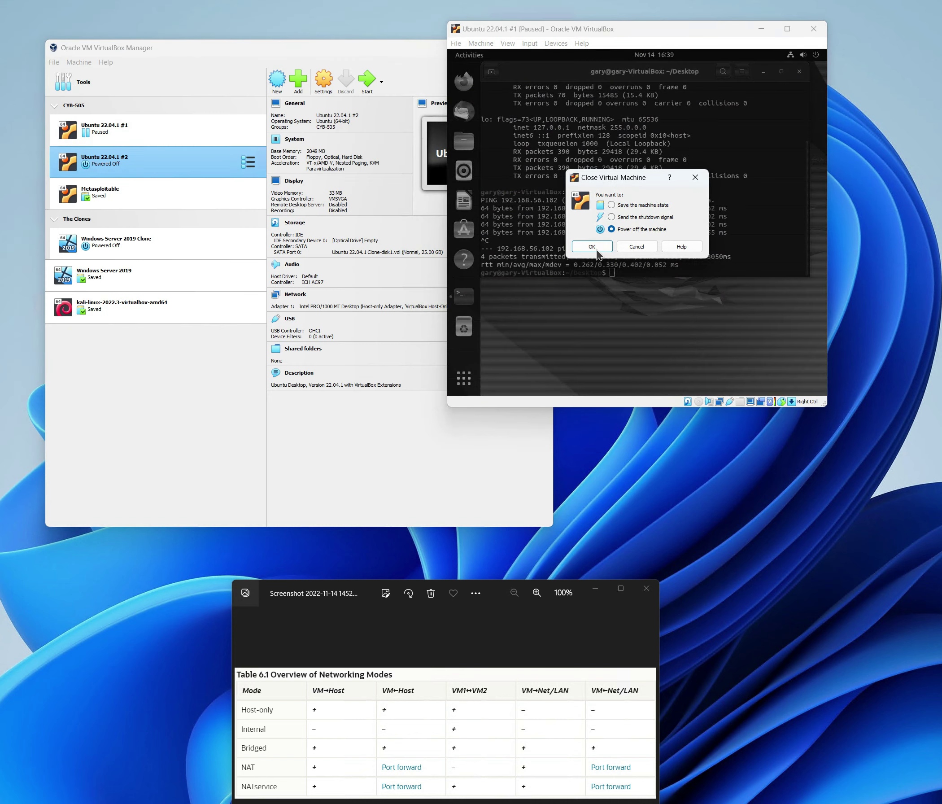
click(597, 251)
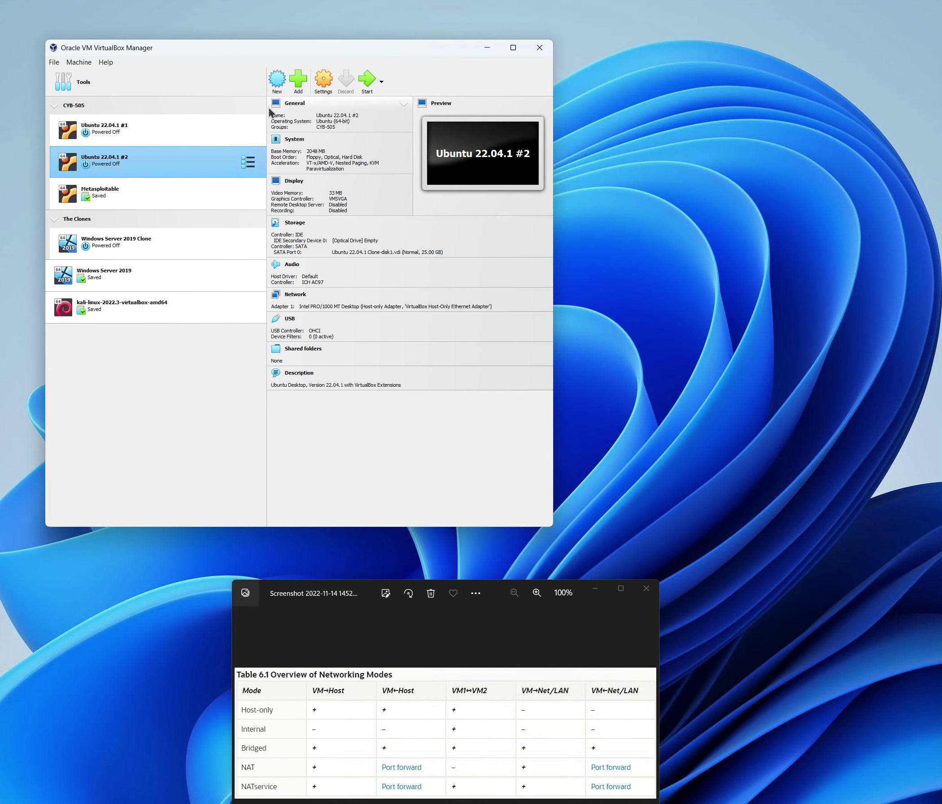
- Attach Ubuntu 22.04.1 #1's network adapter to Internal Network 'intnet' and save
click(155, 133)
click(324, 81)
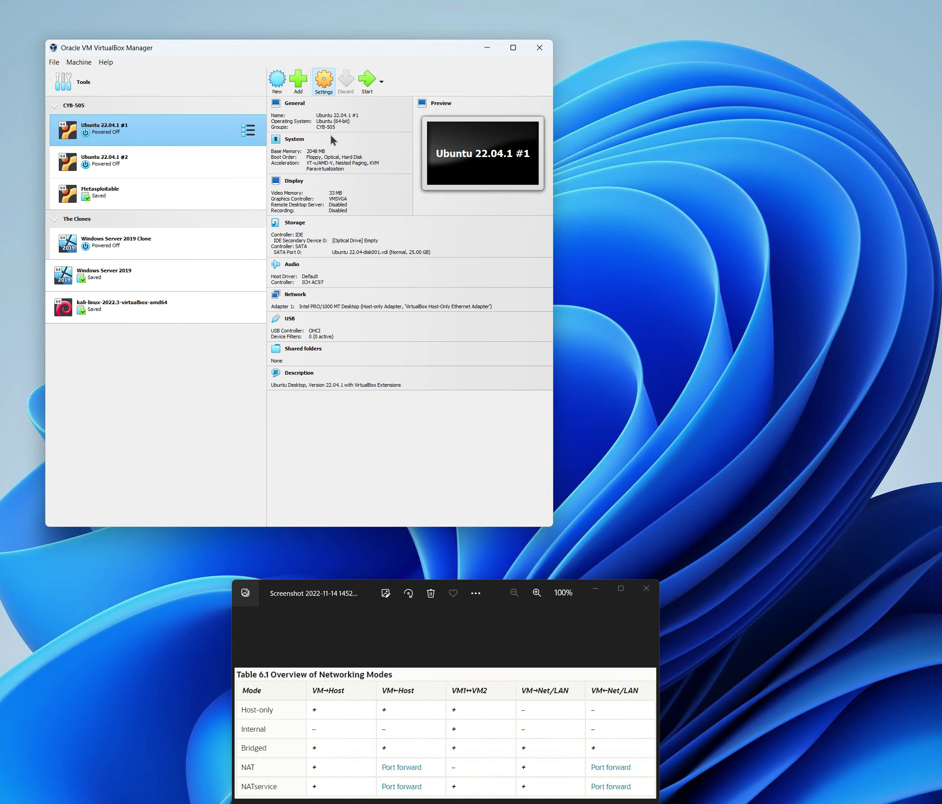
click(190, 278)
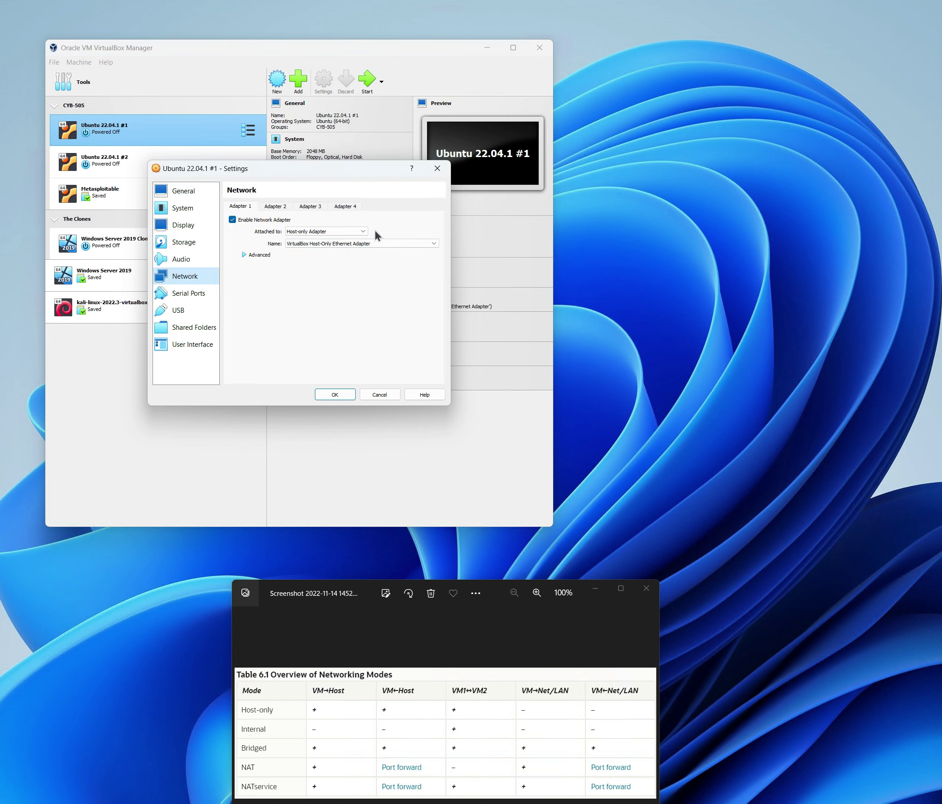
click(362, 232)
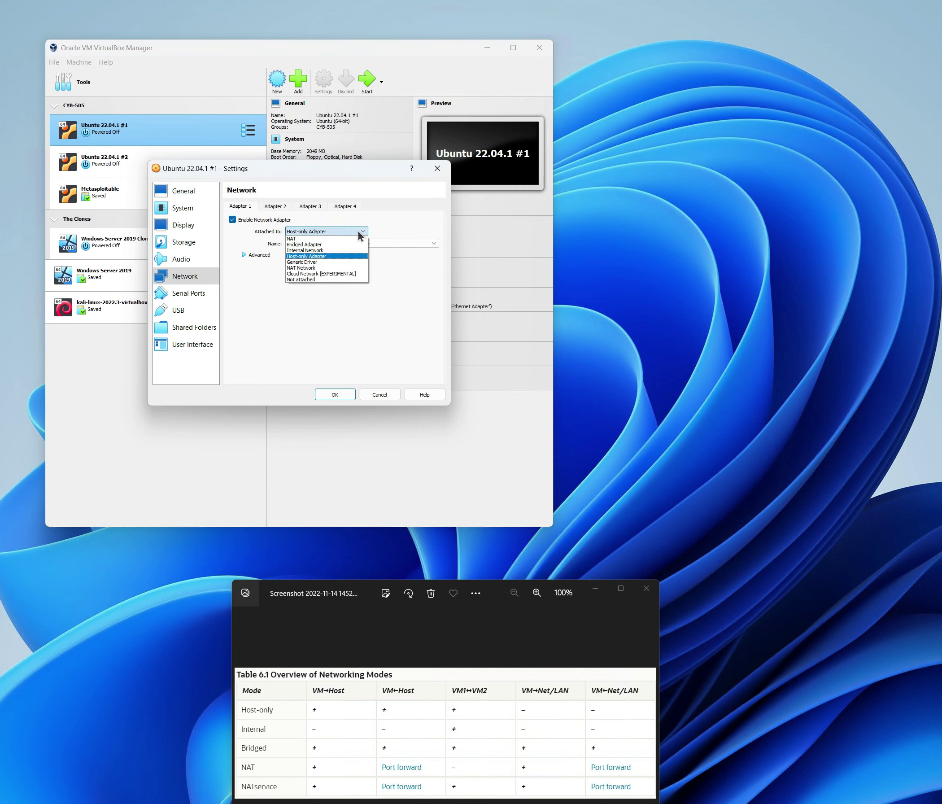
click(315, 250)
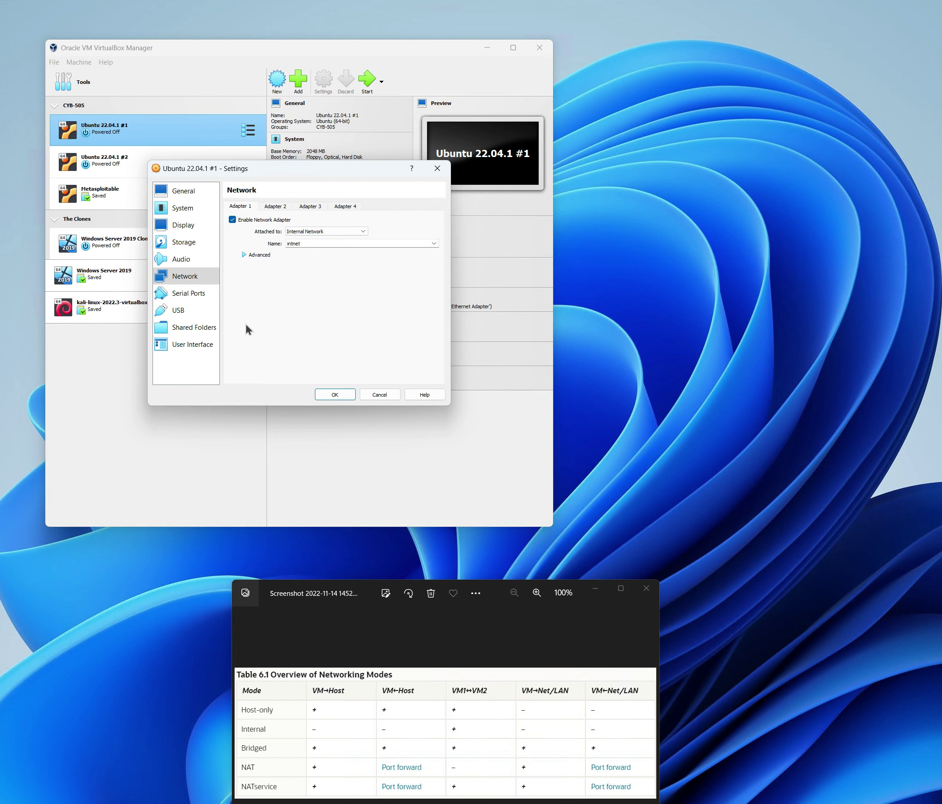
click(334, 395)
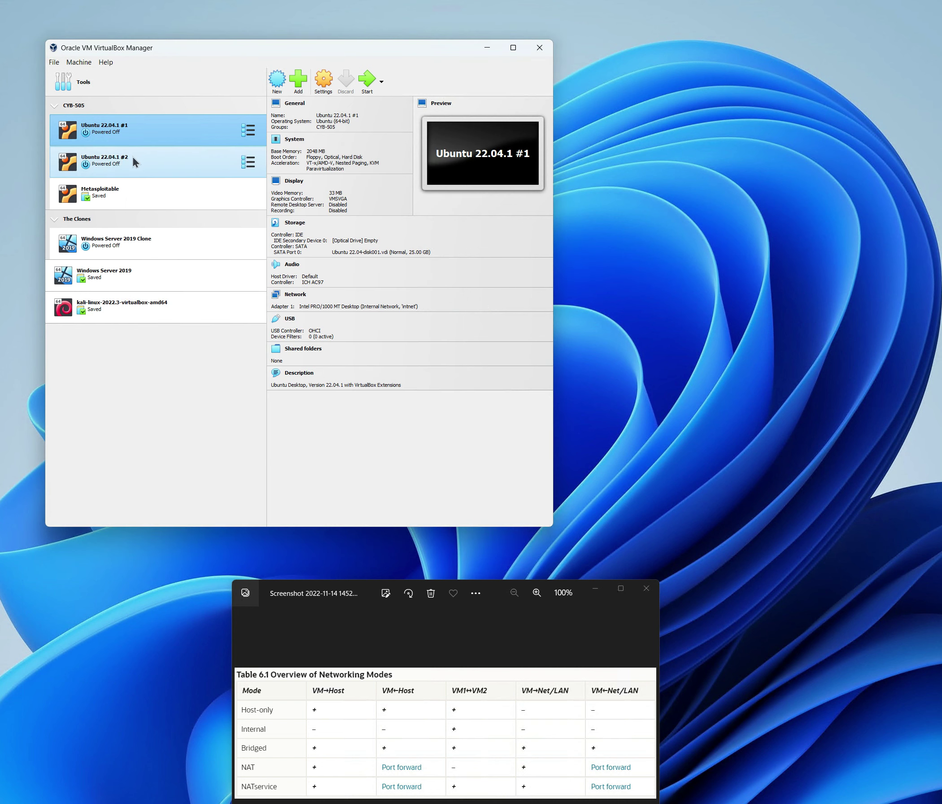
click(134, 157)
- Attach Ubuntu 22.04.1 #2's network adapter to Internal Network and save
click(323, 81)
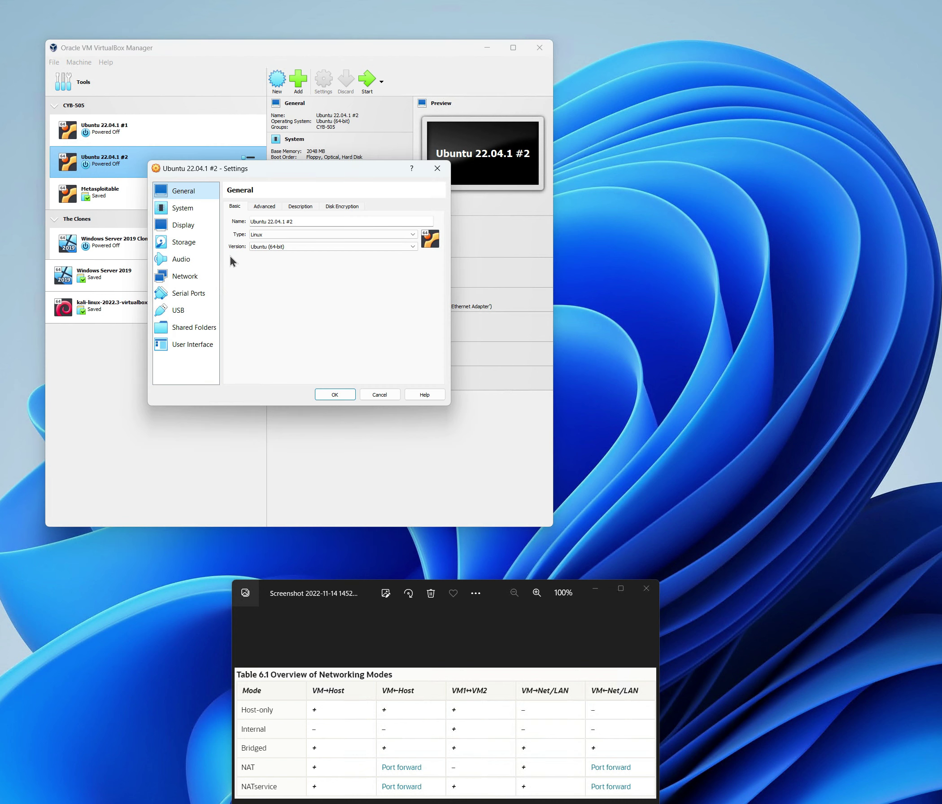
click(188, 280)
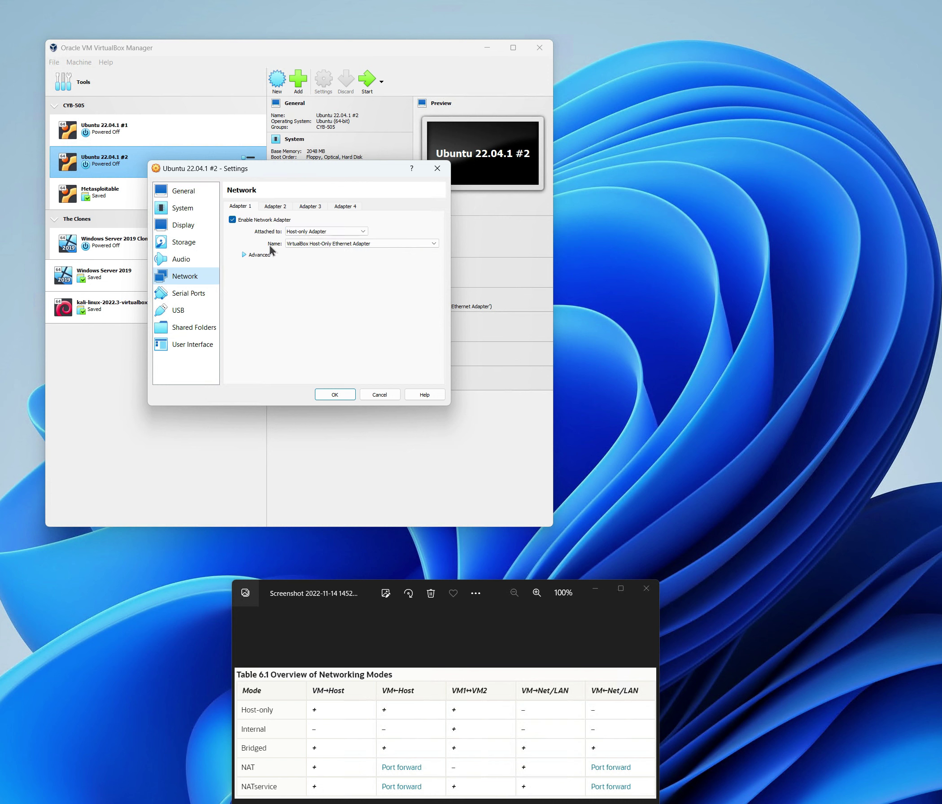
click(361, 232)
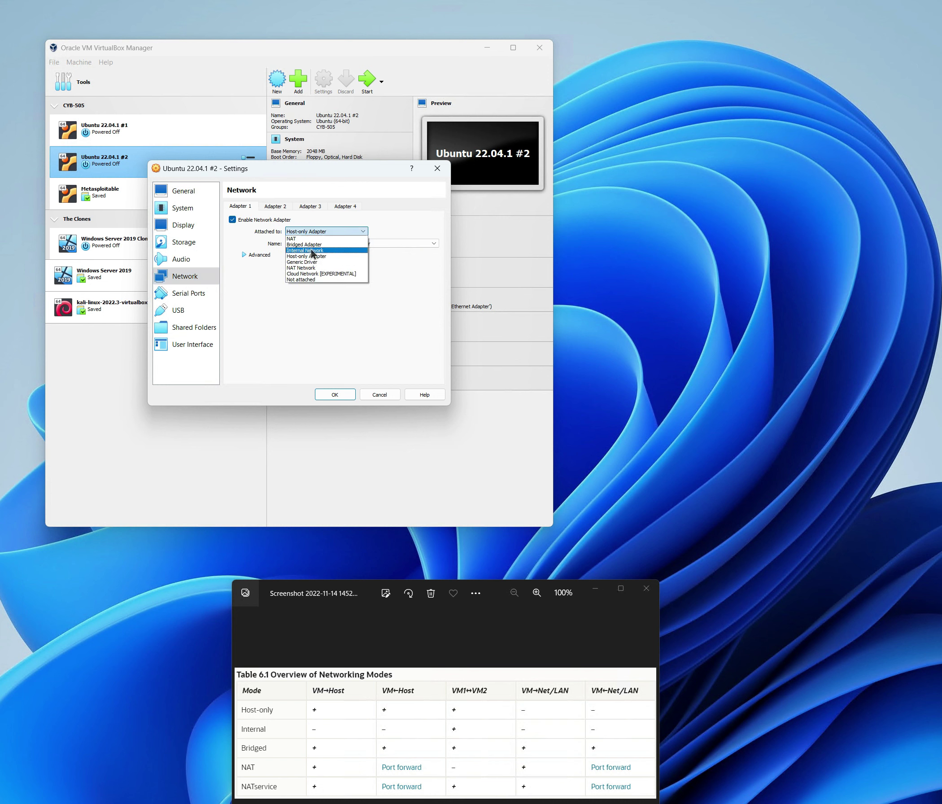
click(312, 250)
click(335, 395)
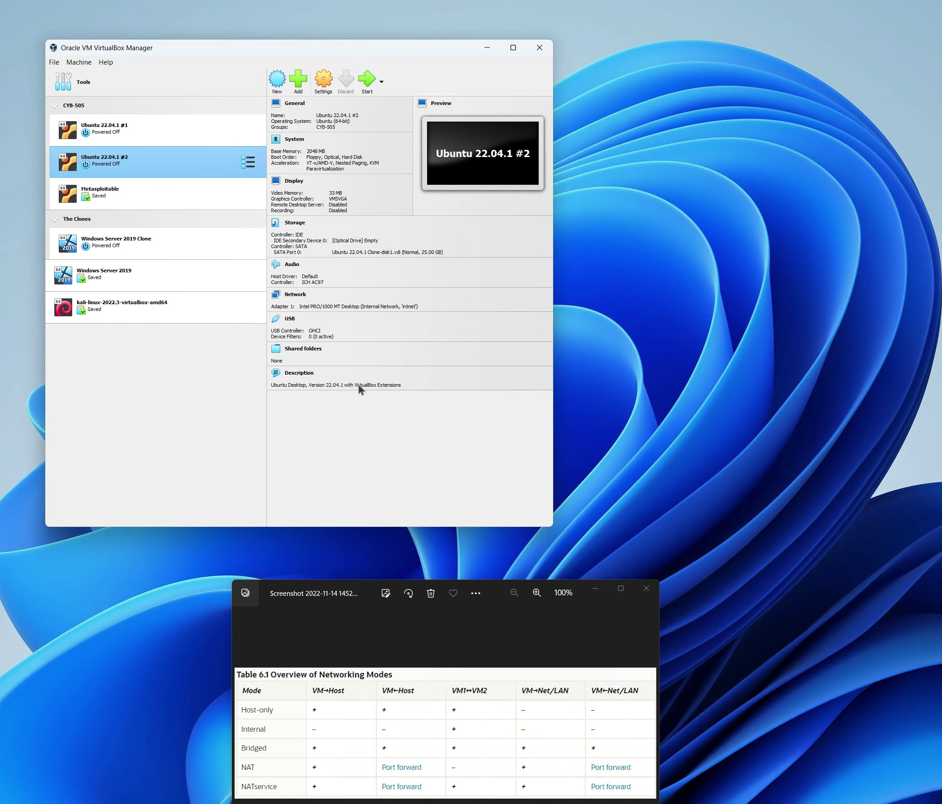
- Start Ubuntu 22.04.1 #1 and Ubuntu 22.04.1 #2
click(233, 130)
click(366, 78)
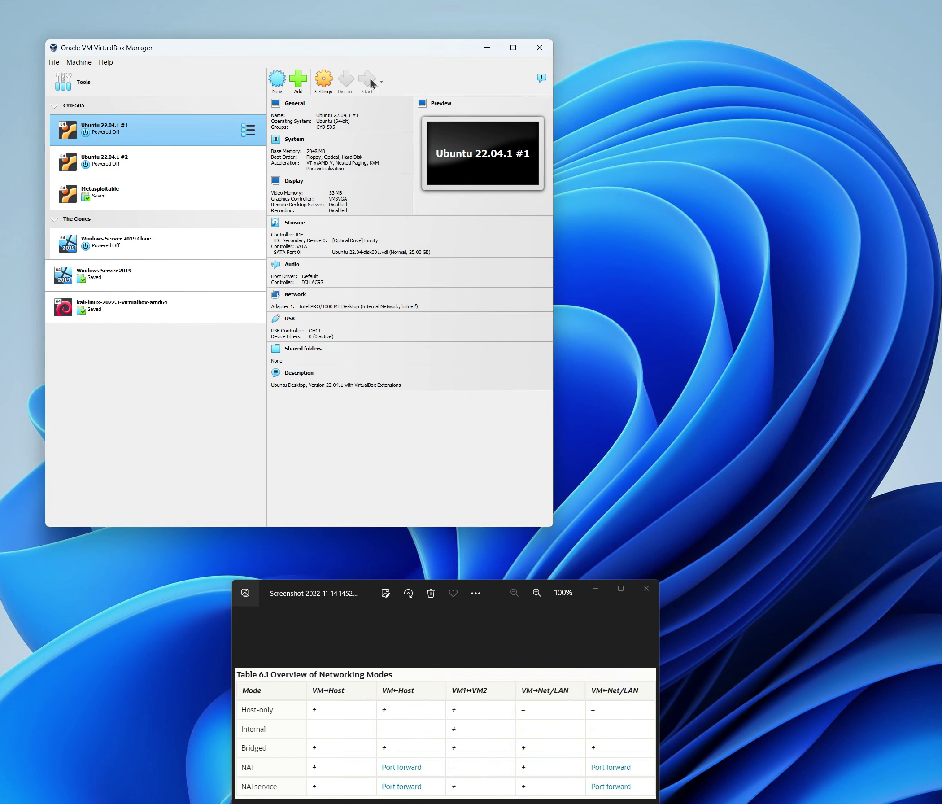
click(129, 161)
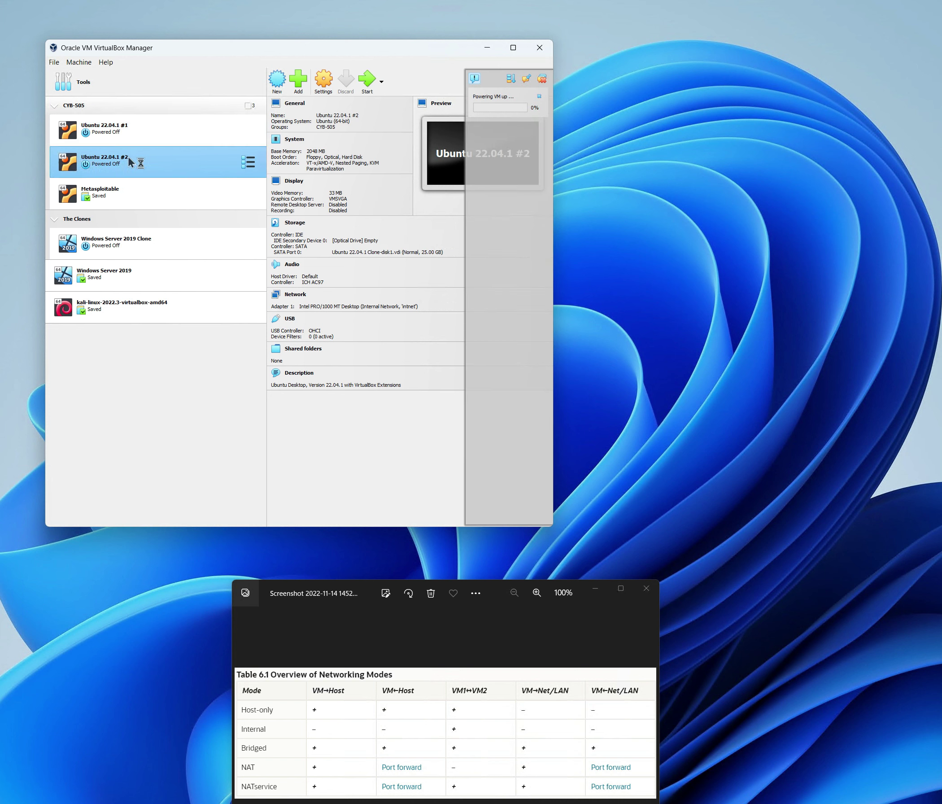
click(377, 83)
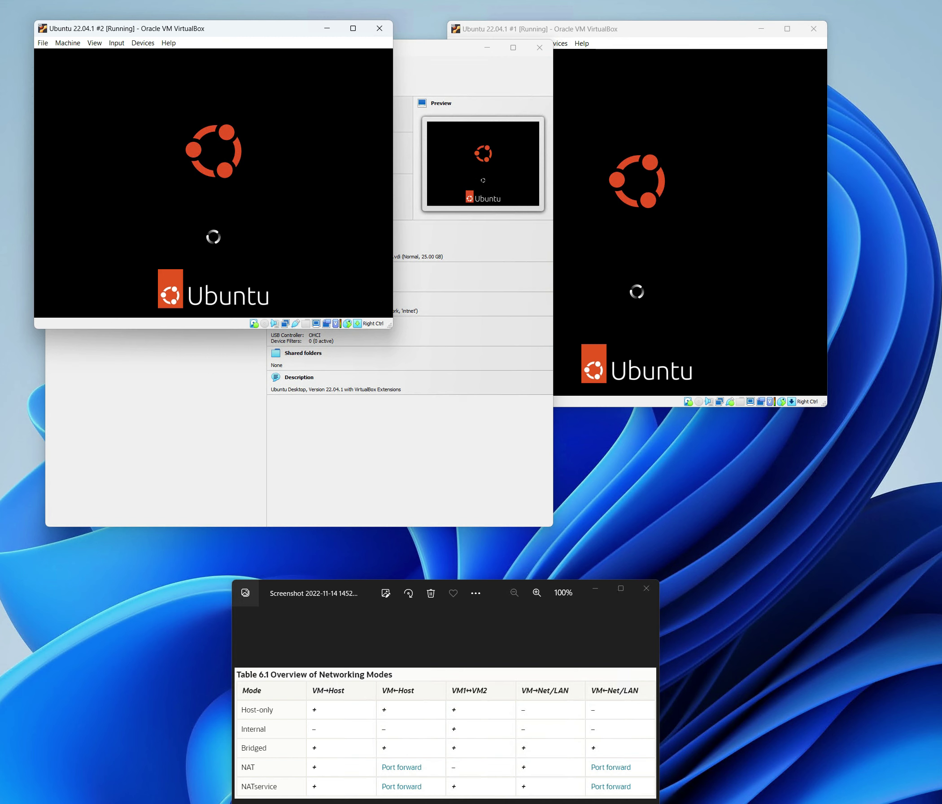
- Log in to both Ubuntu VMs with the user account's password
click(647, 27)
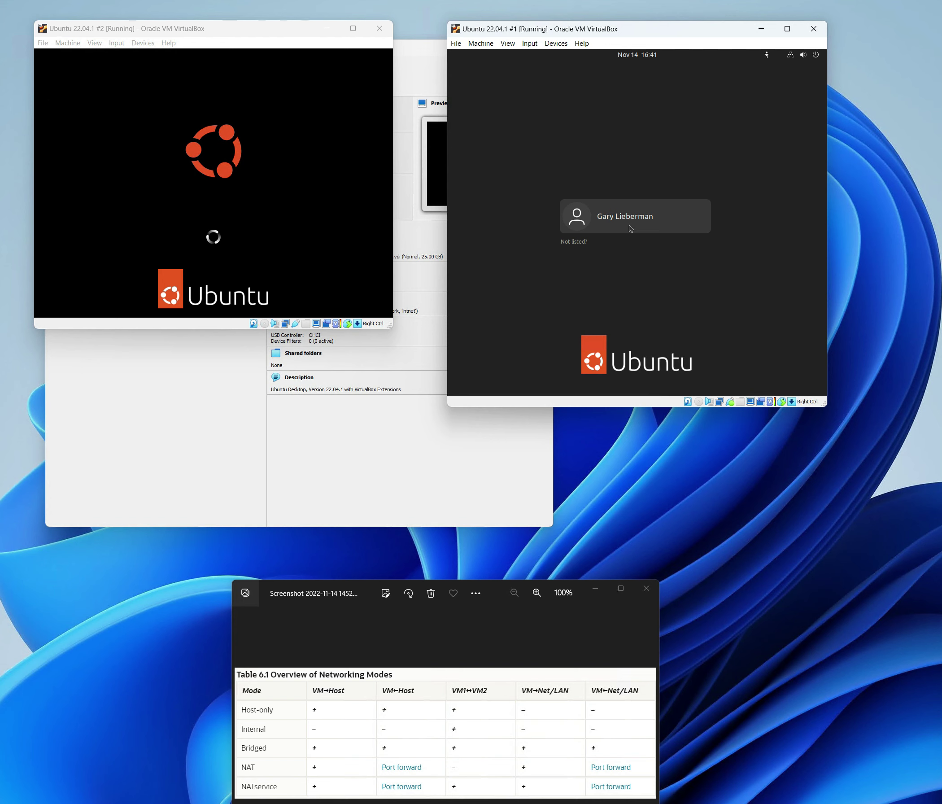
click(630, 227)
text(*********)
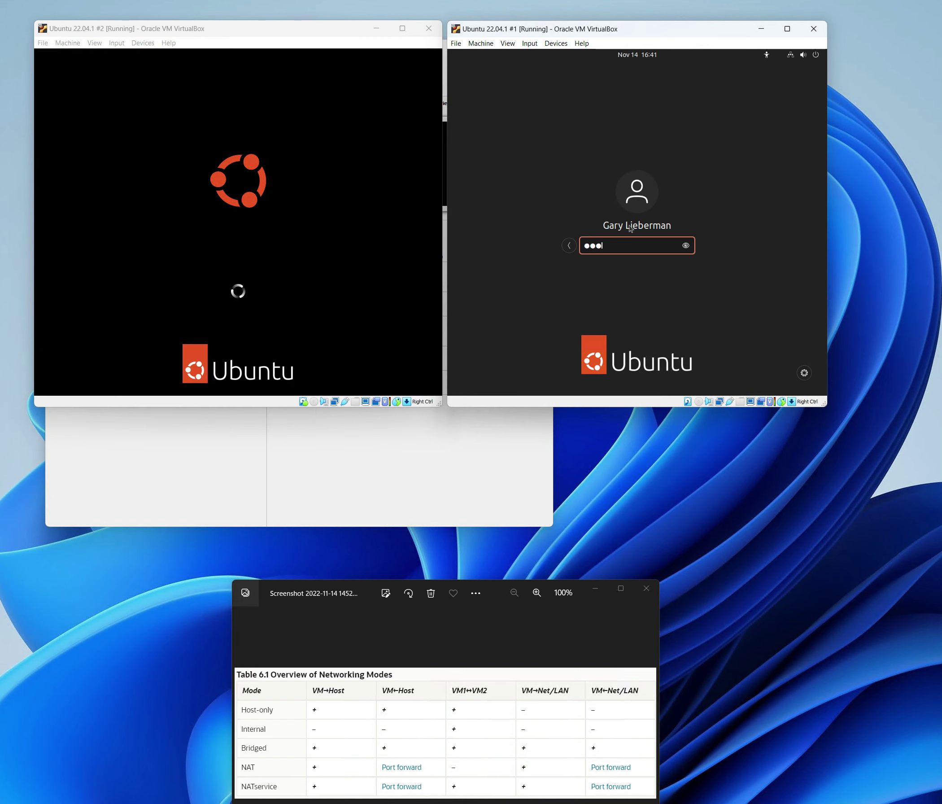
key(Return)
click(232, 219)
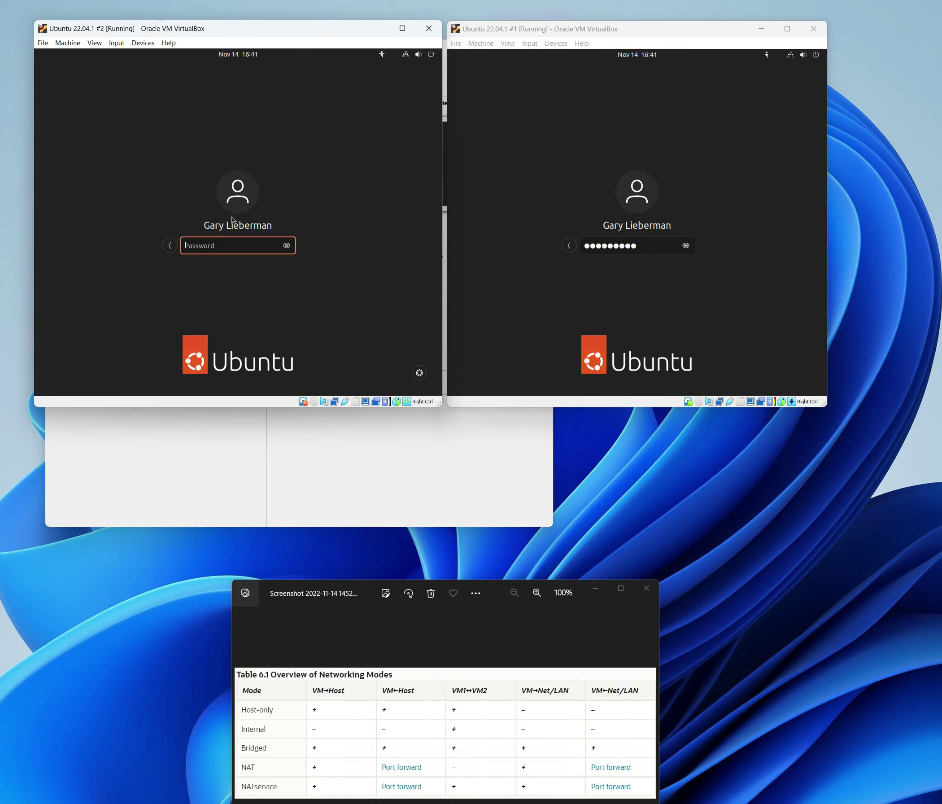
text(*********)
key(Return)
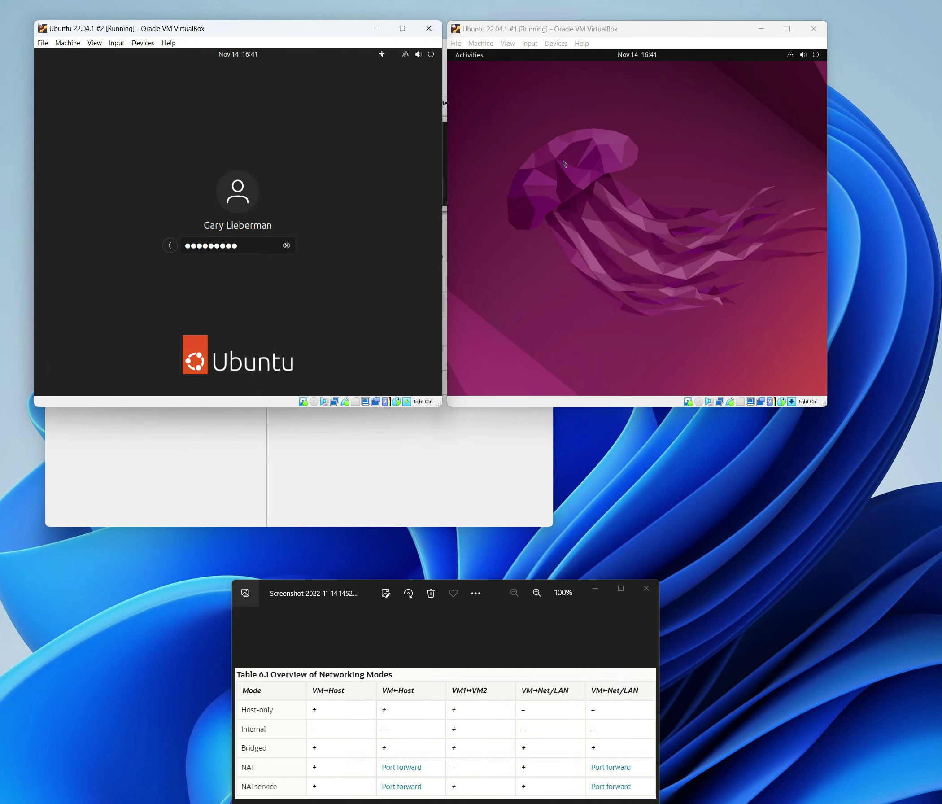
- Open a terminal from VM #1's desktop context menu
right_click(564, 163)
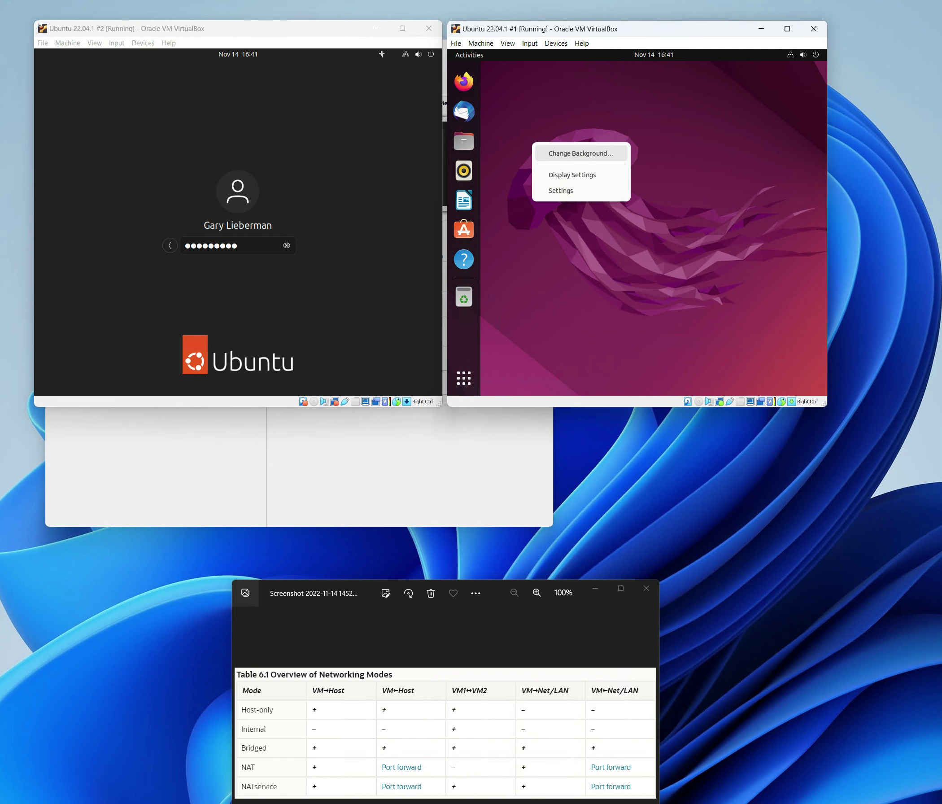
click(553, 100)
right_click(549, 97)
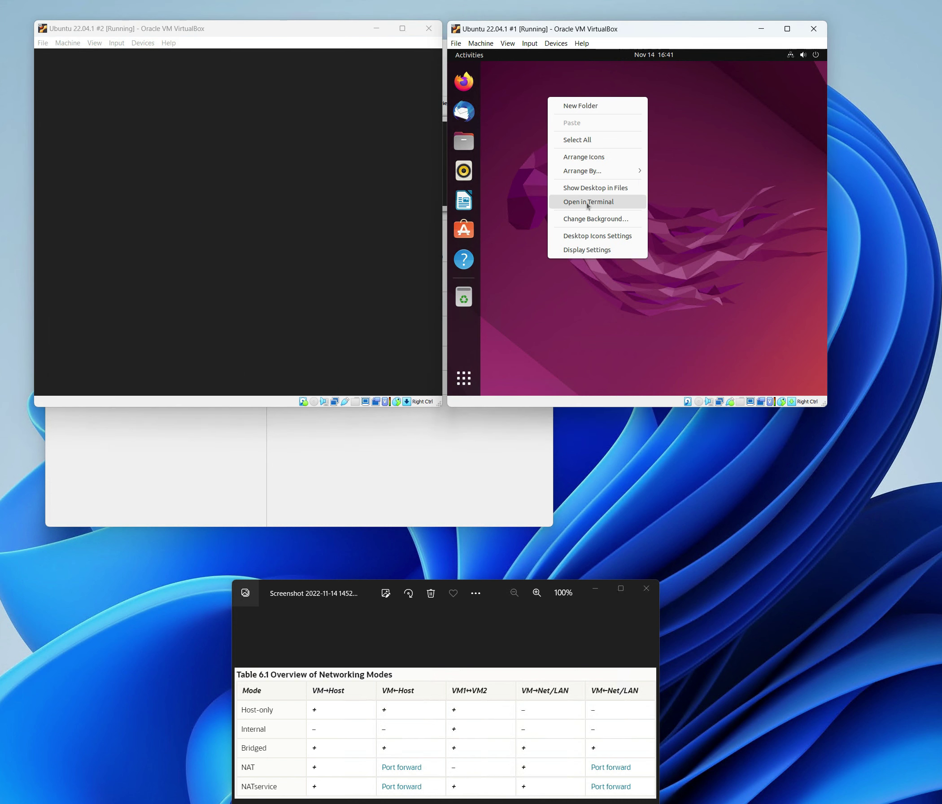
click(587, 201)
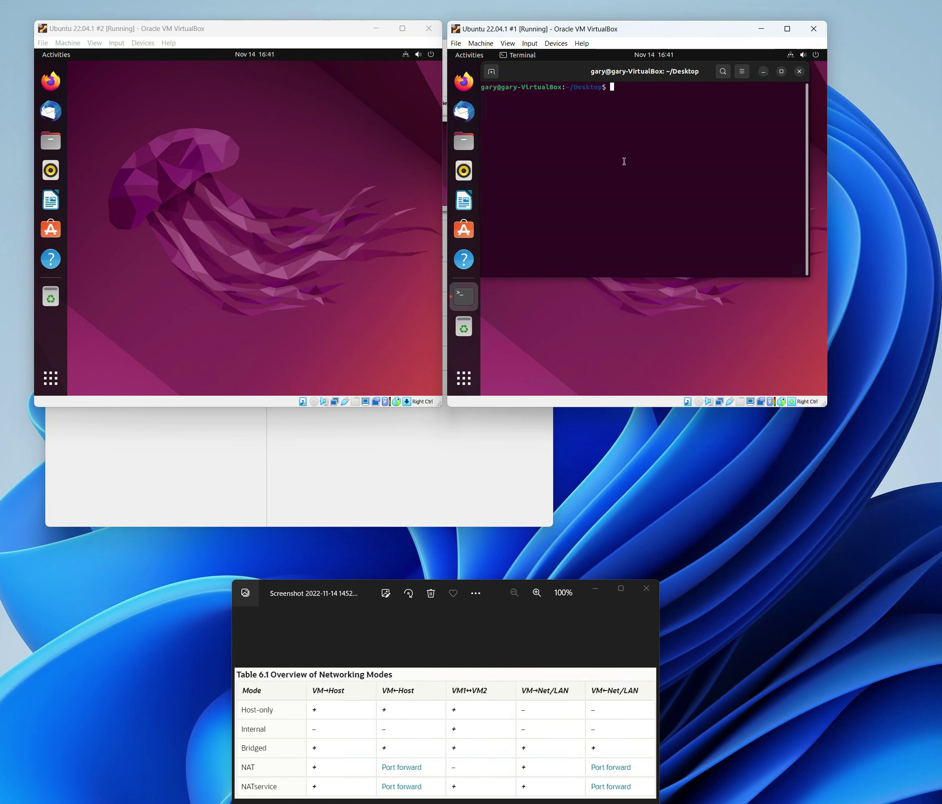
- Run ifconfig -a in VM #1's terminal and in a new terminal on VM #2
text(ifconfig -a)
key(Return)
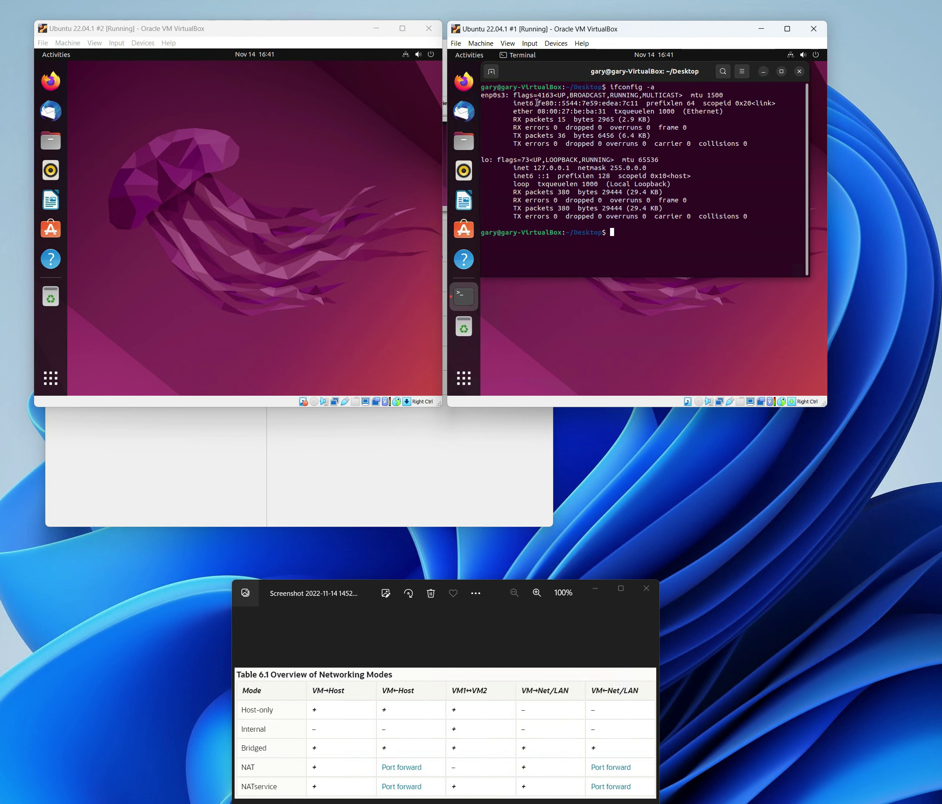
right_click(156, 126)
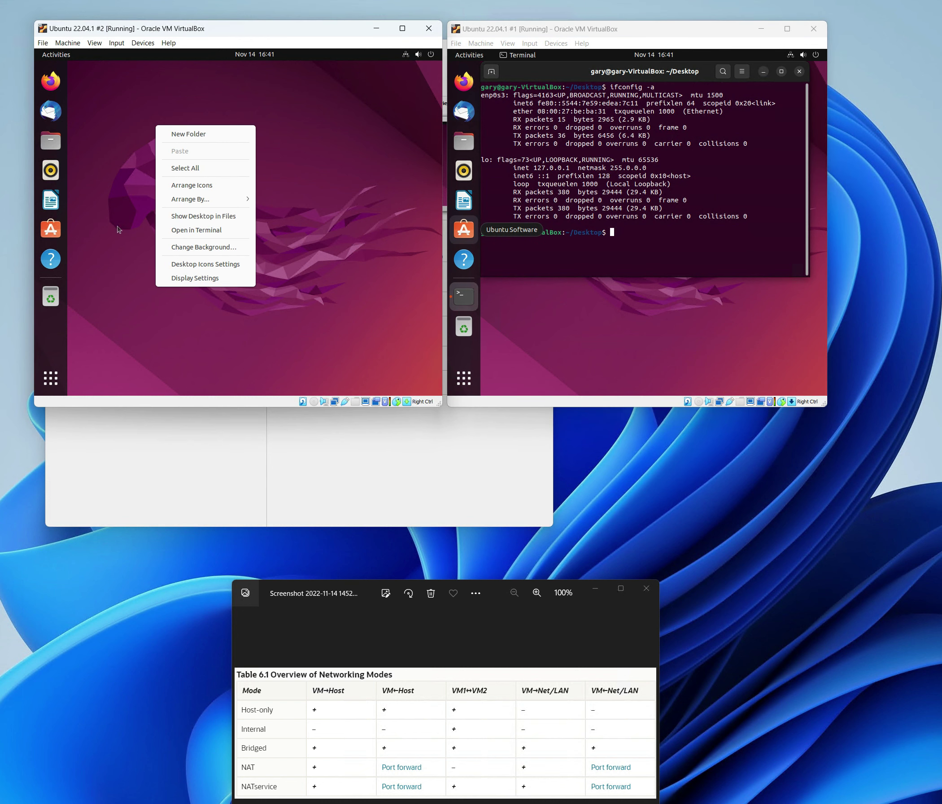
click(187, 234)
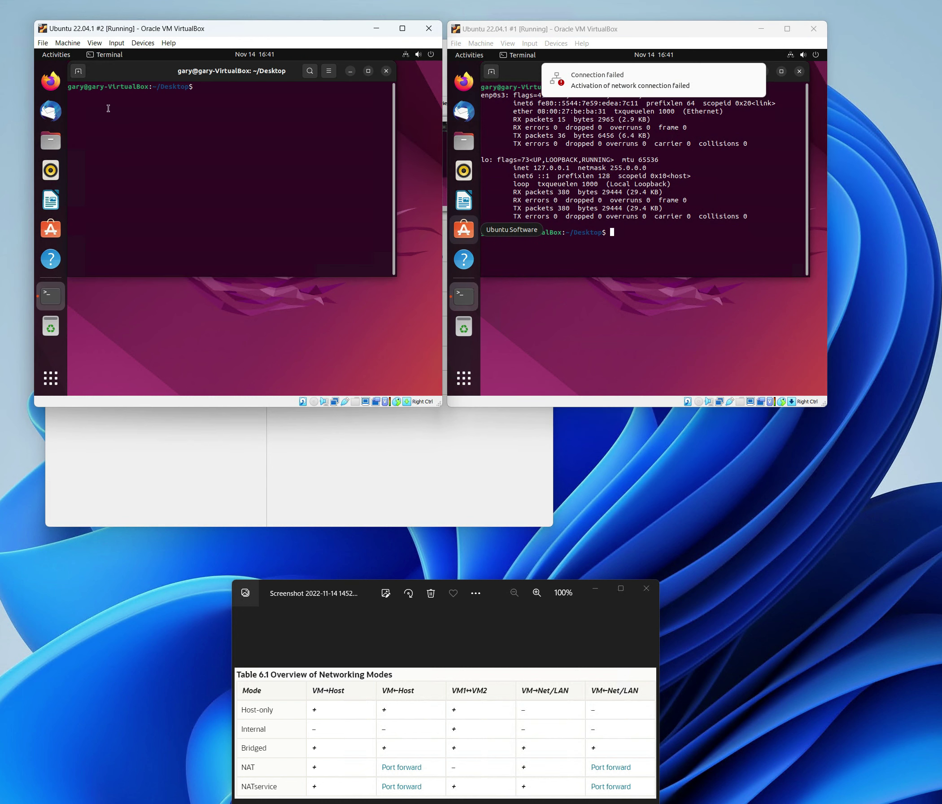
text(ifconfig -a)
key(Return)
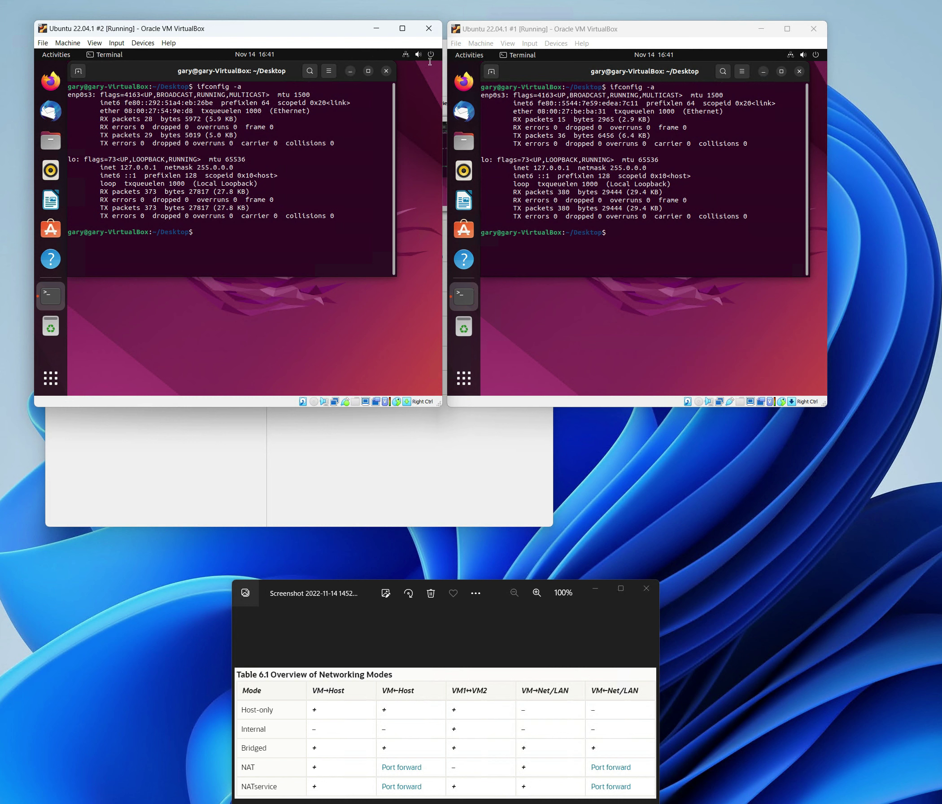
click(412, 55)
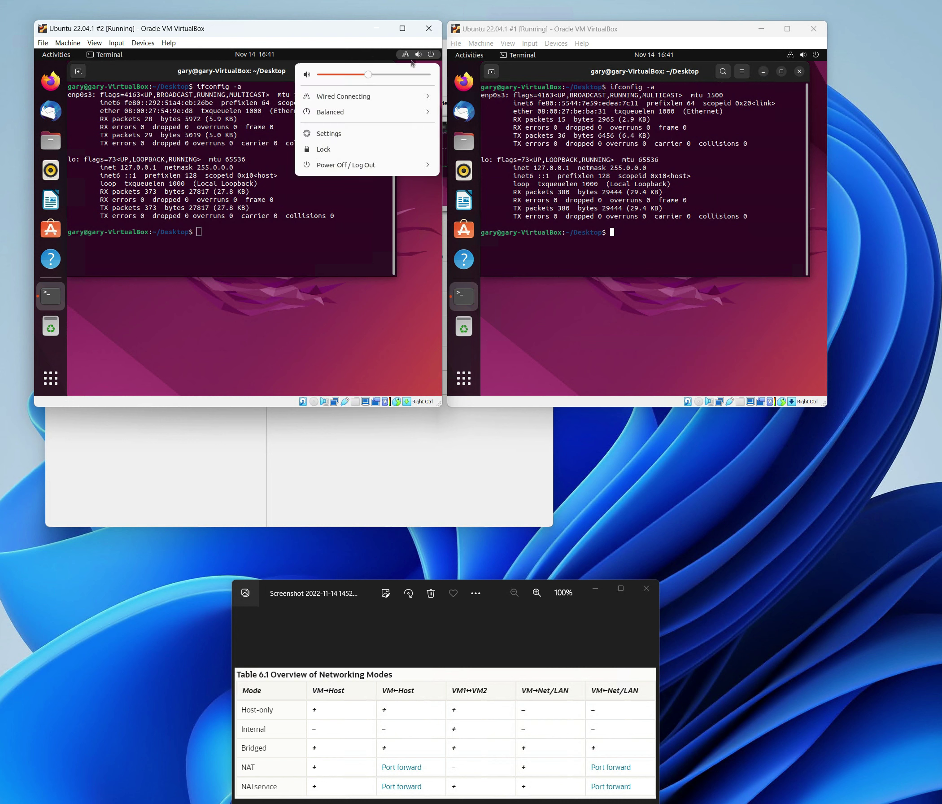
- Open the IPv4 page of VM #2's wired connection settings
click(339, 97)
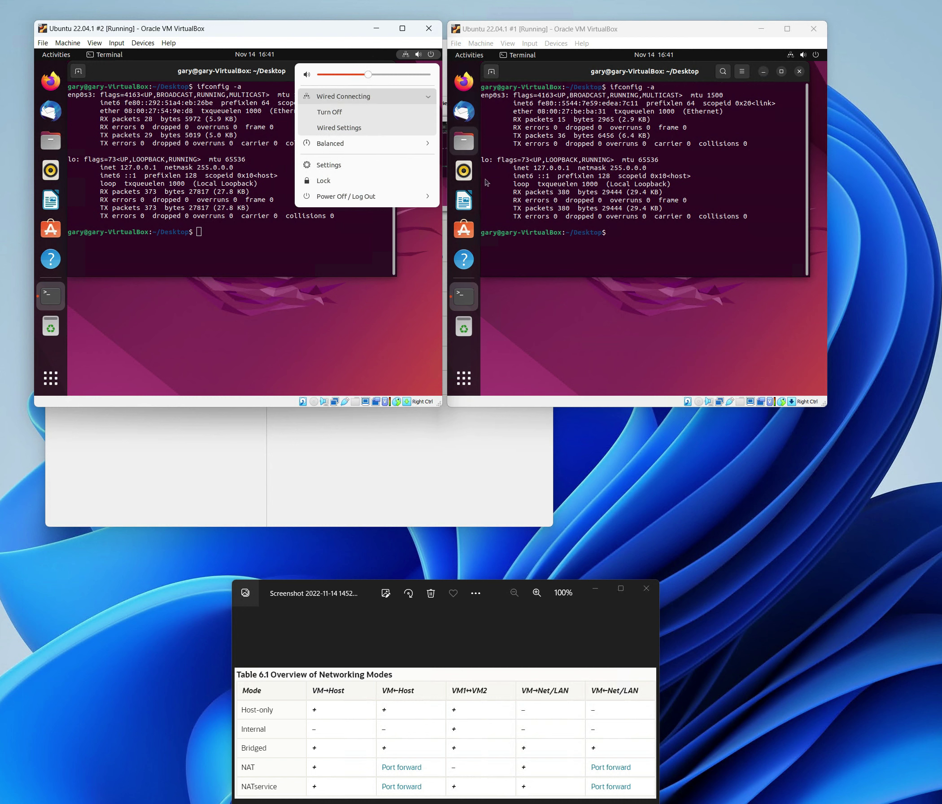
click(322, 166)
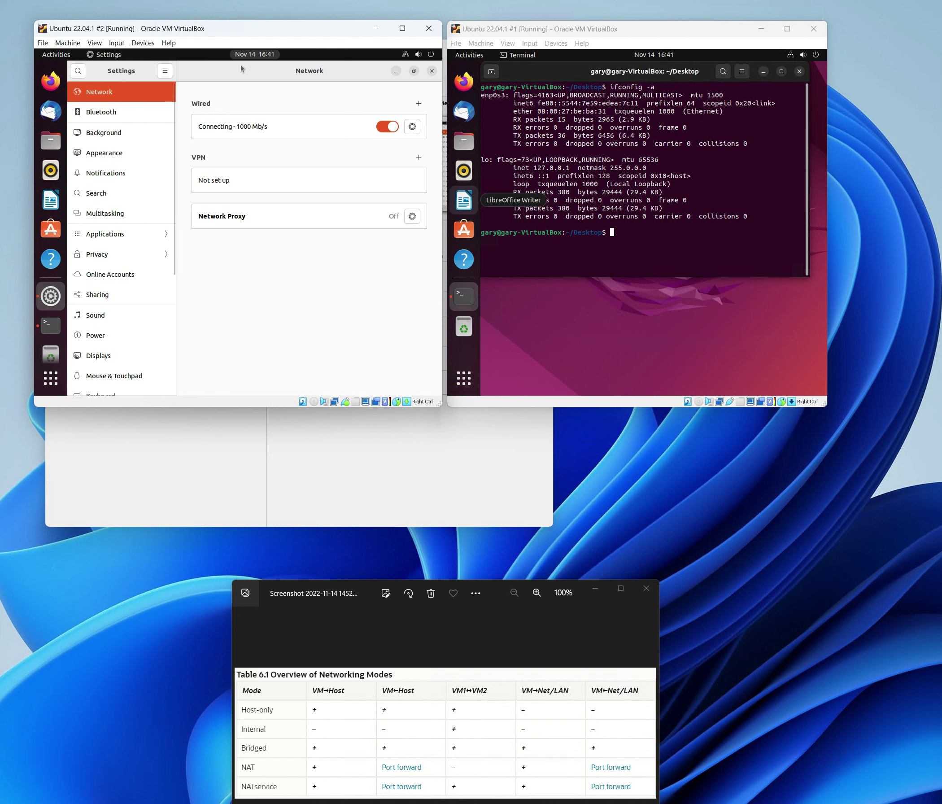
drag(200, 75, 250, 79)
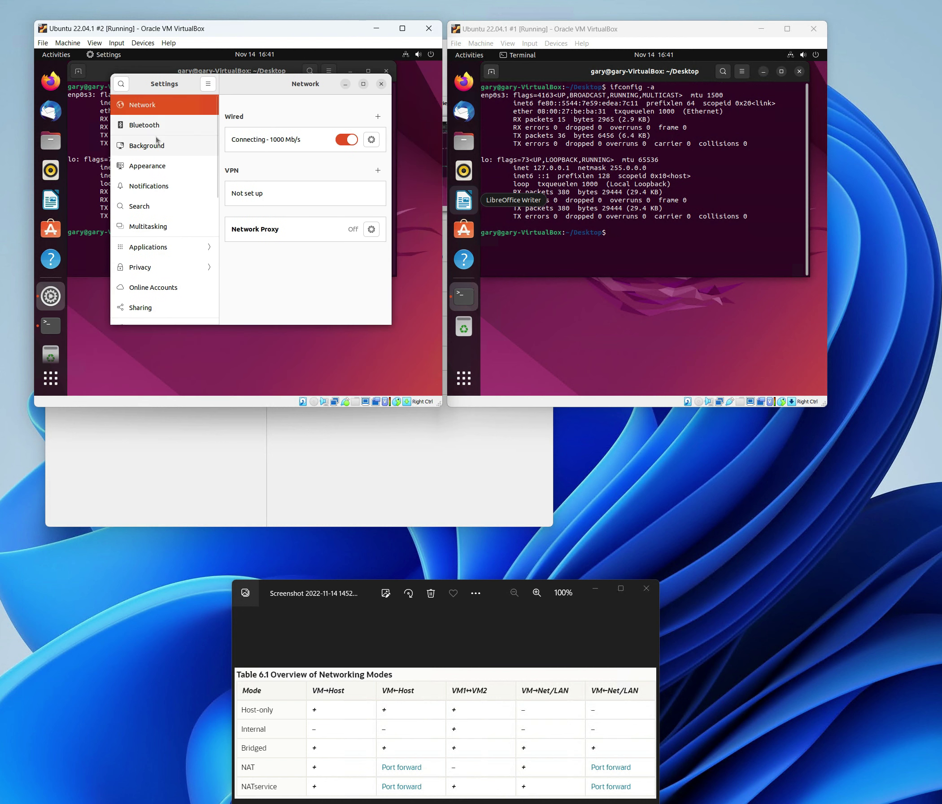
click(371, 141)
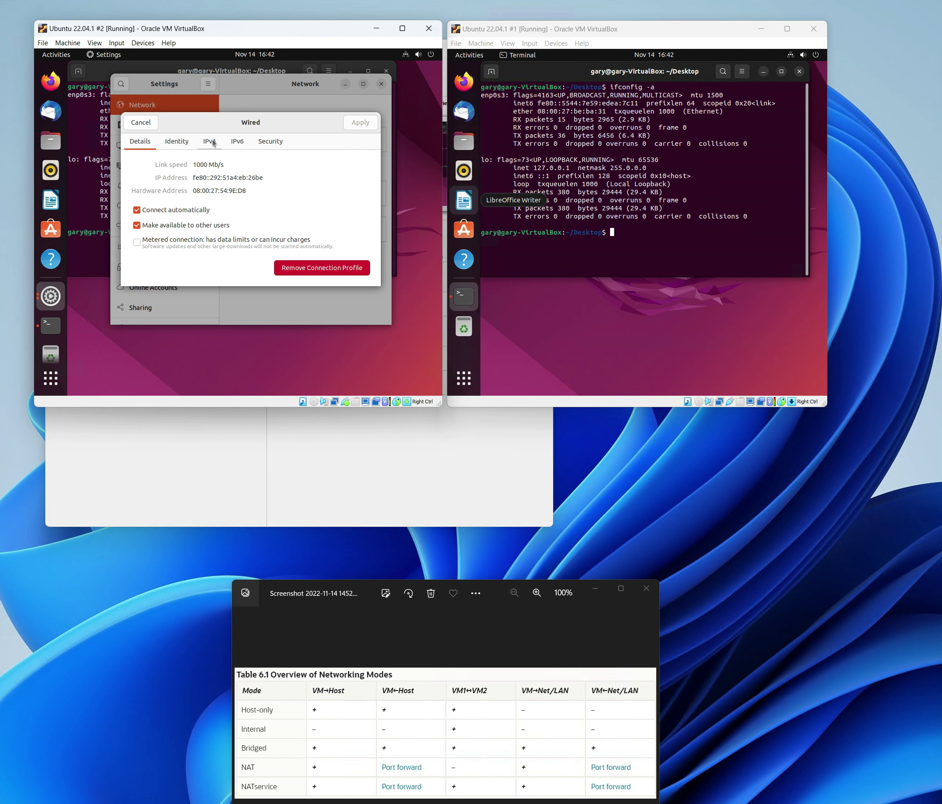
click(210, 144)
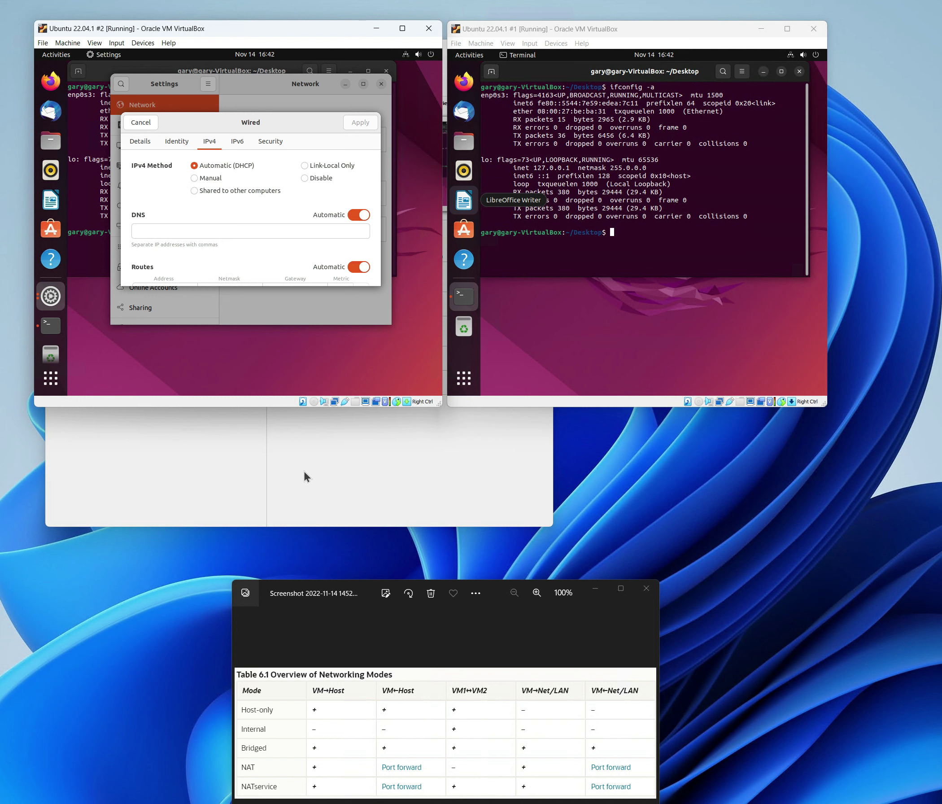
- Set manual IPv4 172.16.20.10, netmask 255.255.255.0 and a gateway, then apply
click(195, 179)
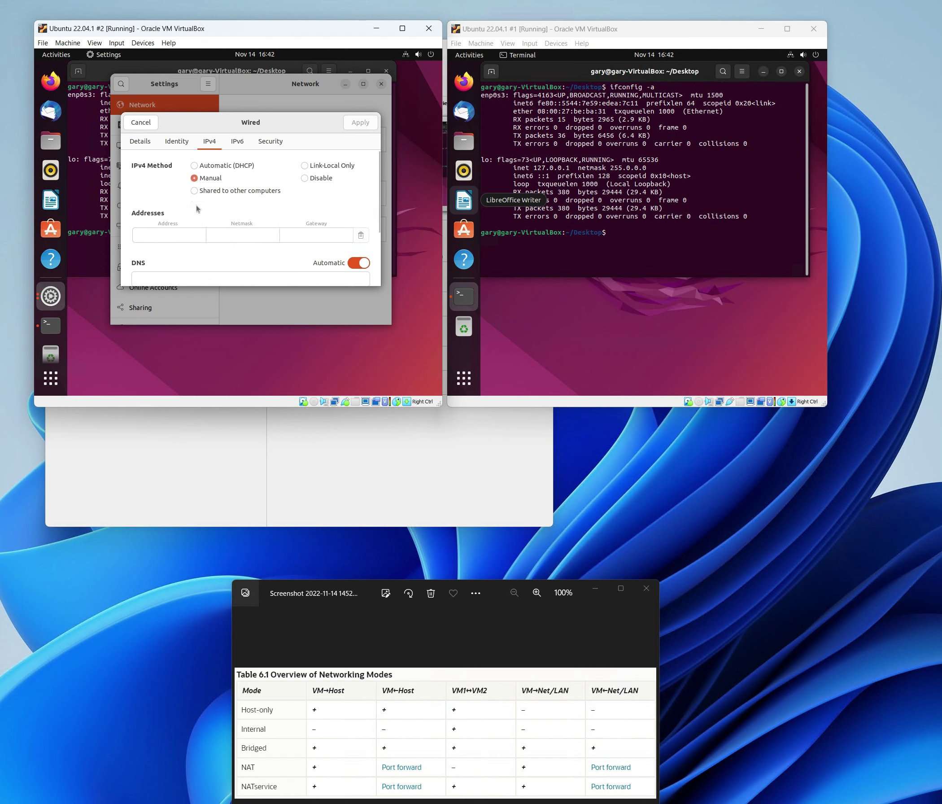
text(172.16.20.)
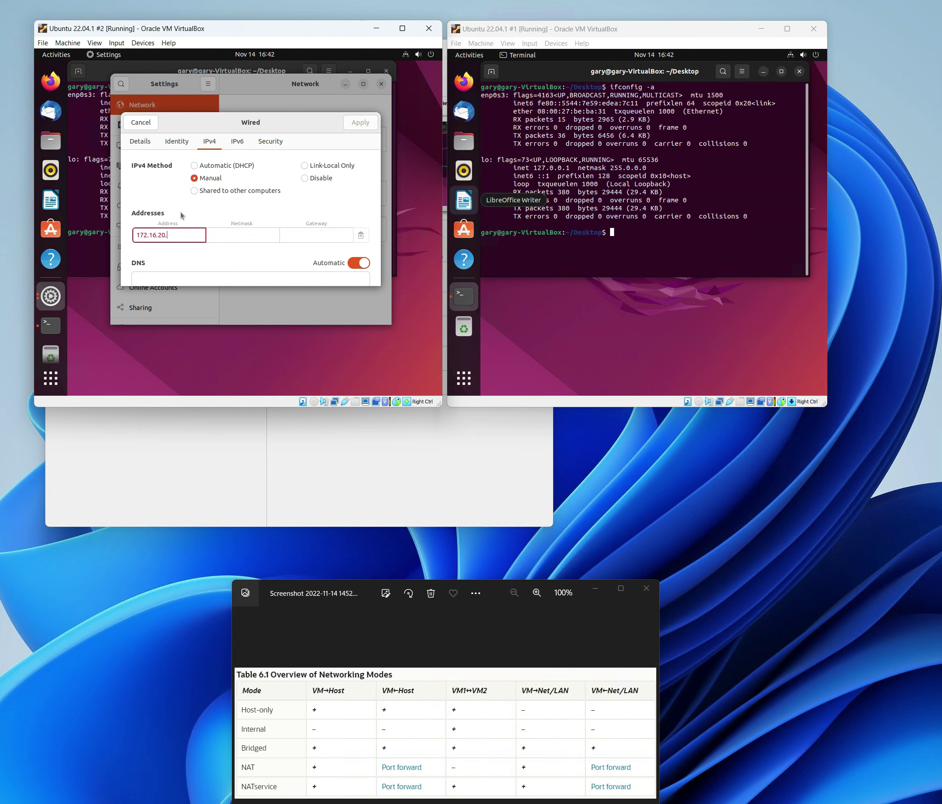
text(10)
key(Tab)
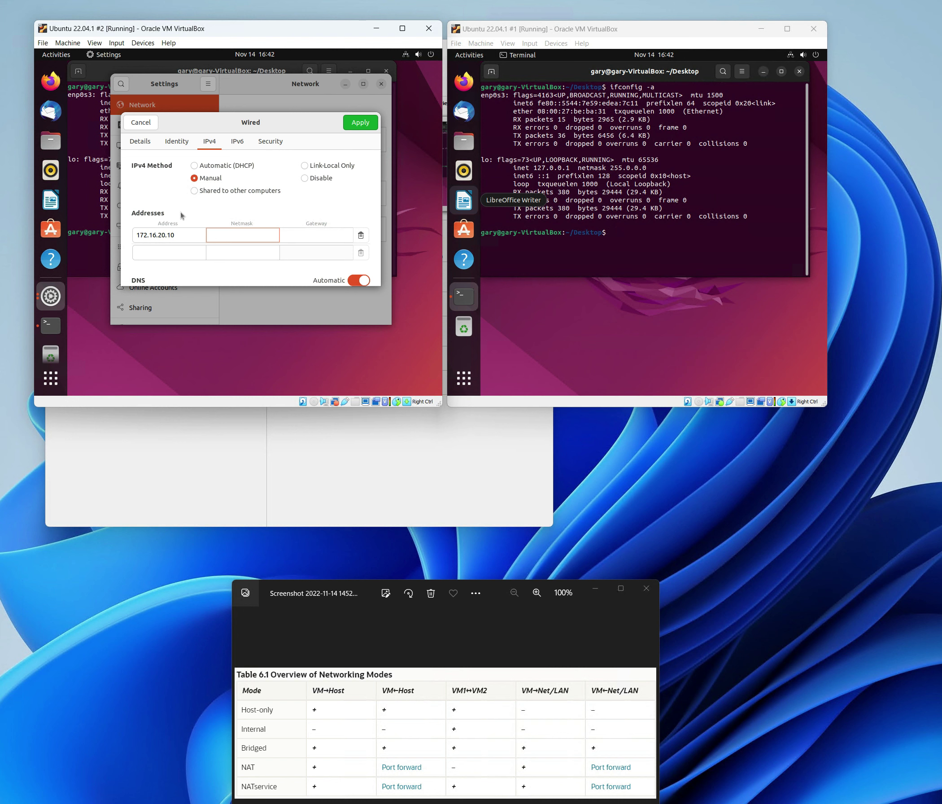
text(255.255)
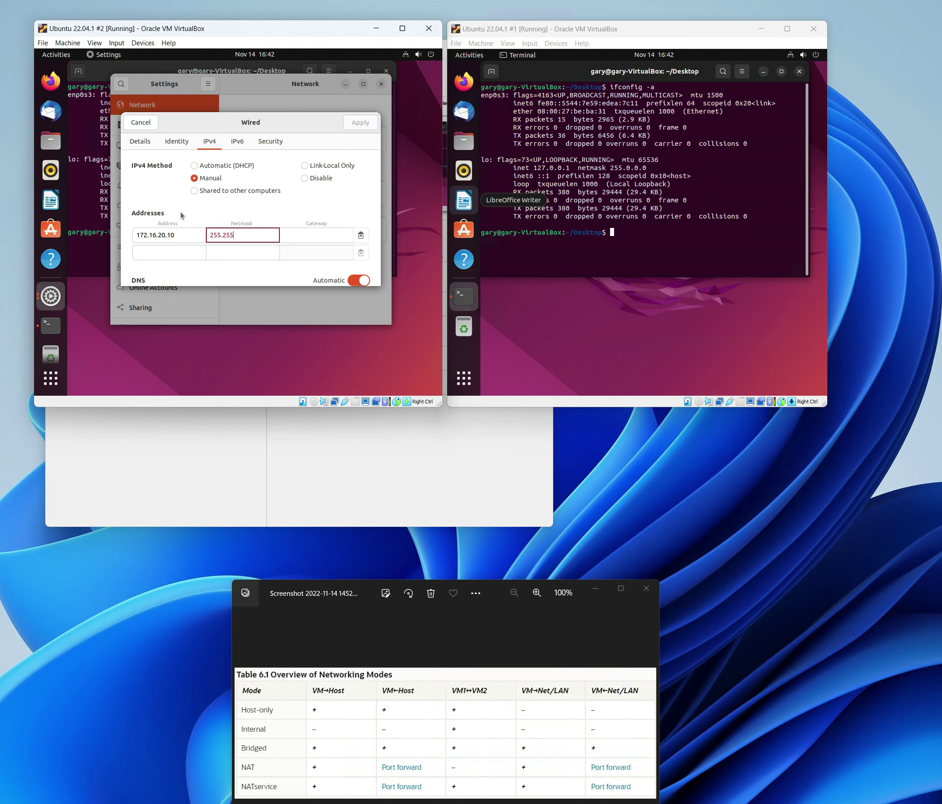
text(.255.0)
key(Tab)
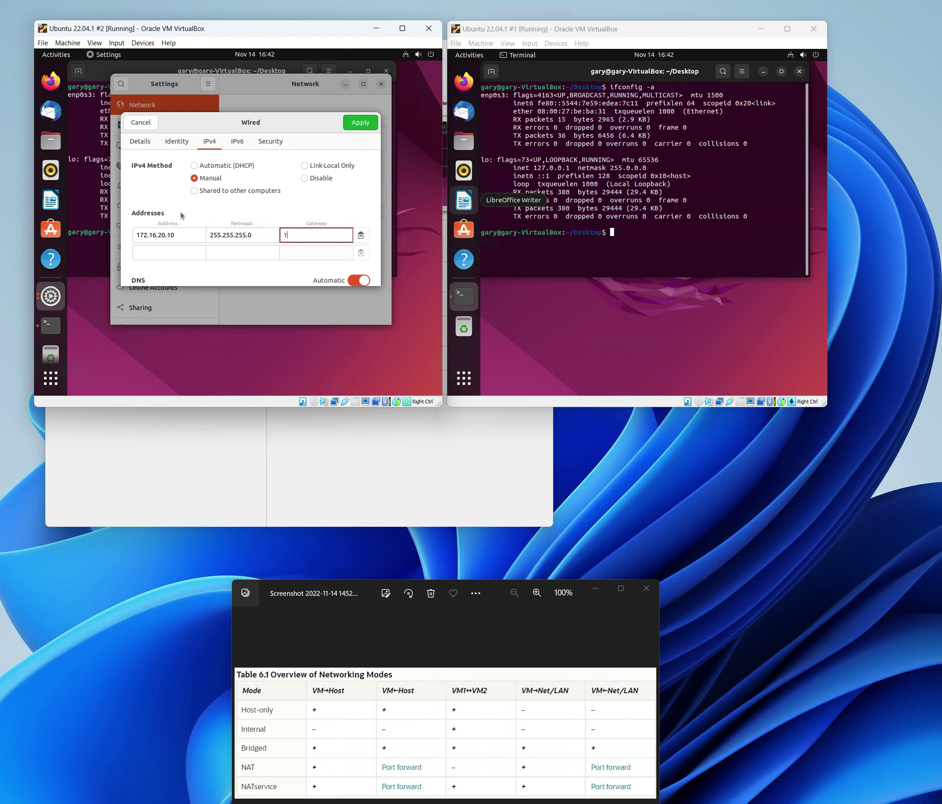
text(17)
text(.20.12.16)
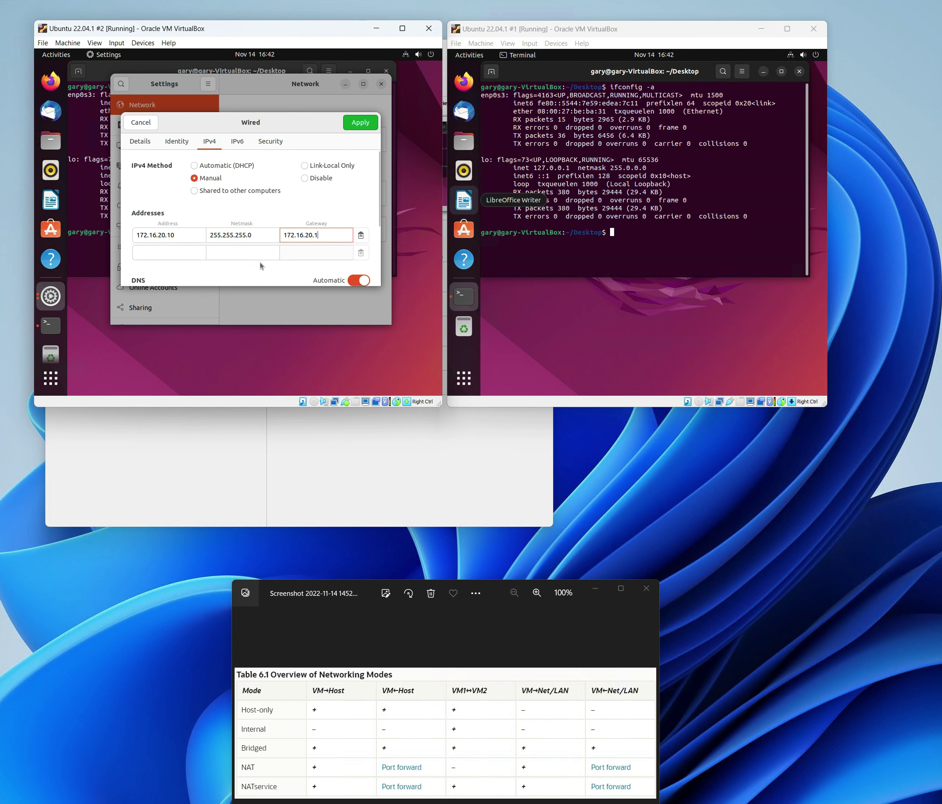
click(357, 124)
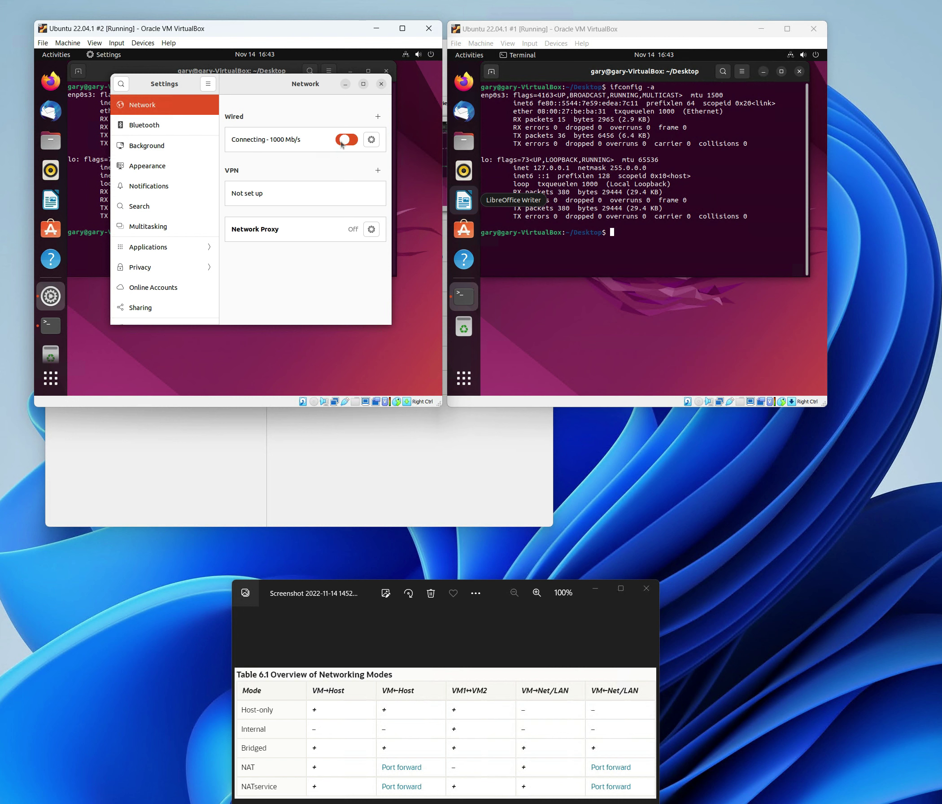
- Reconnect VM #2's wired connection by turning it off and on
click(346, 139)
click(353, 141)
click(97, 193)
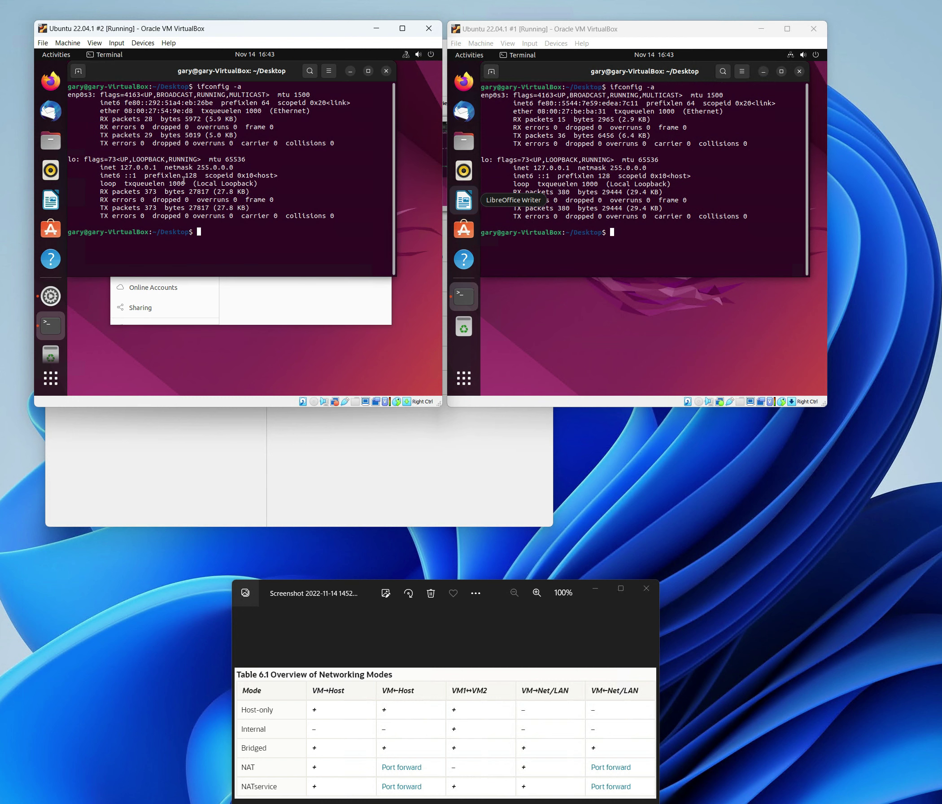
- Rerun ifconfig -a on VM #1 and open its wired connection's IPv4 settings
key(Up)
key(Return)
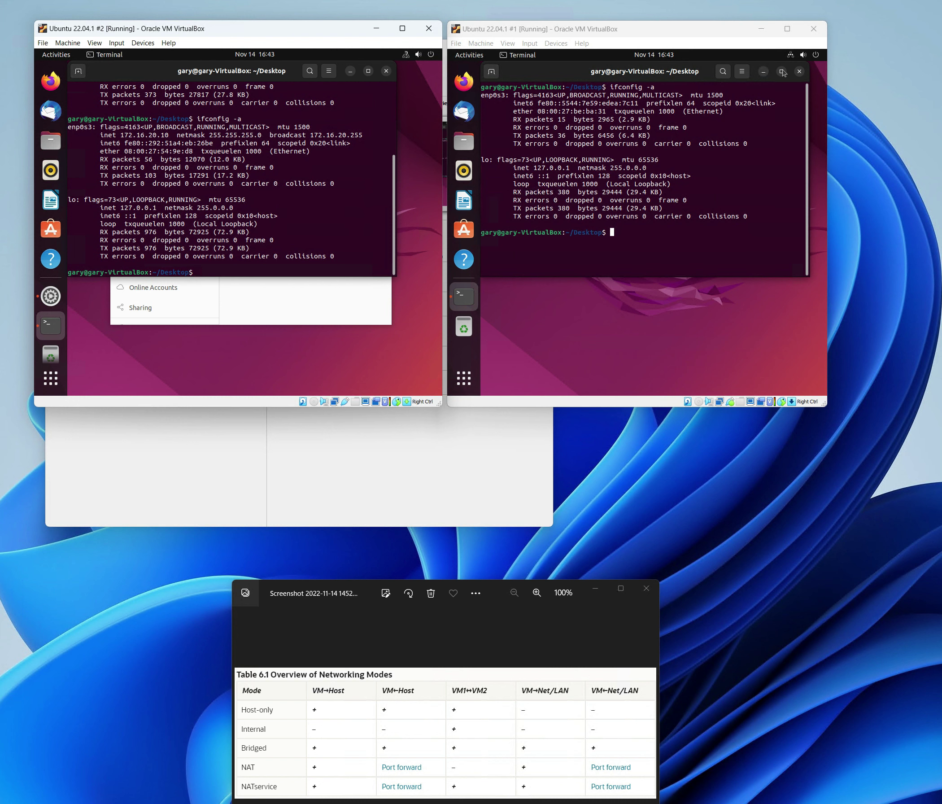
click(802, 54)
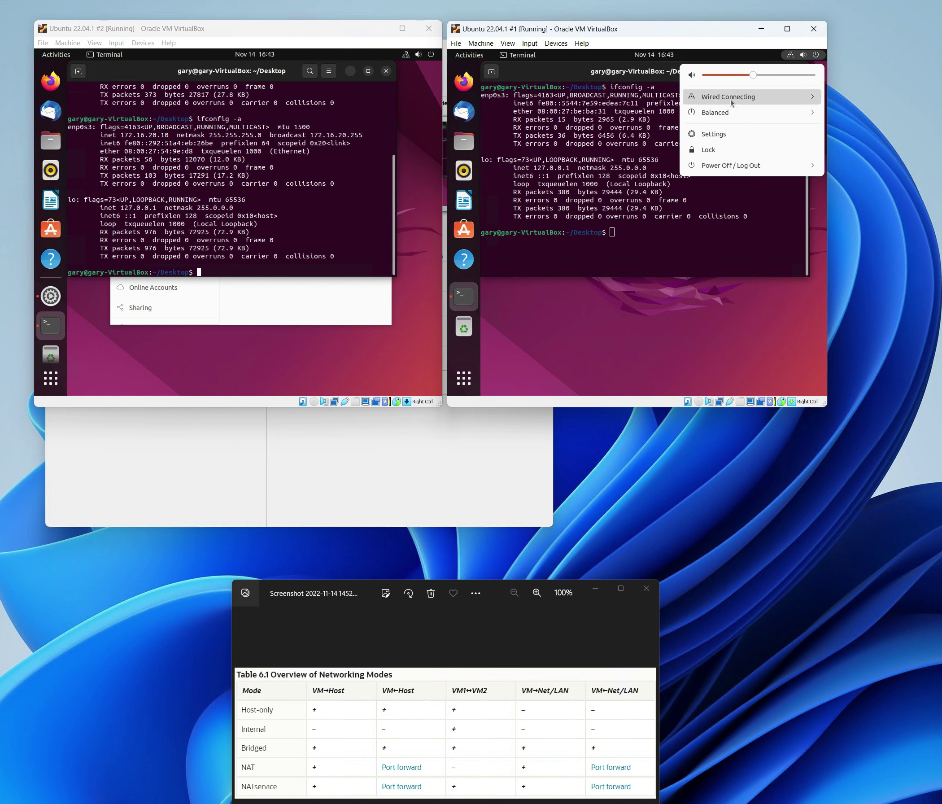
click(740, 97)
click(749, 168)
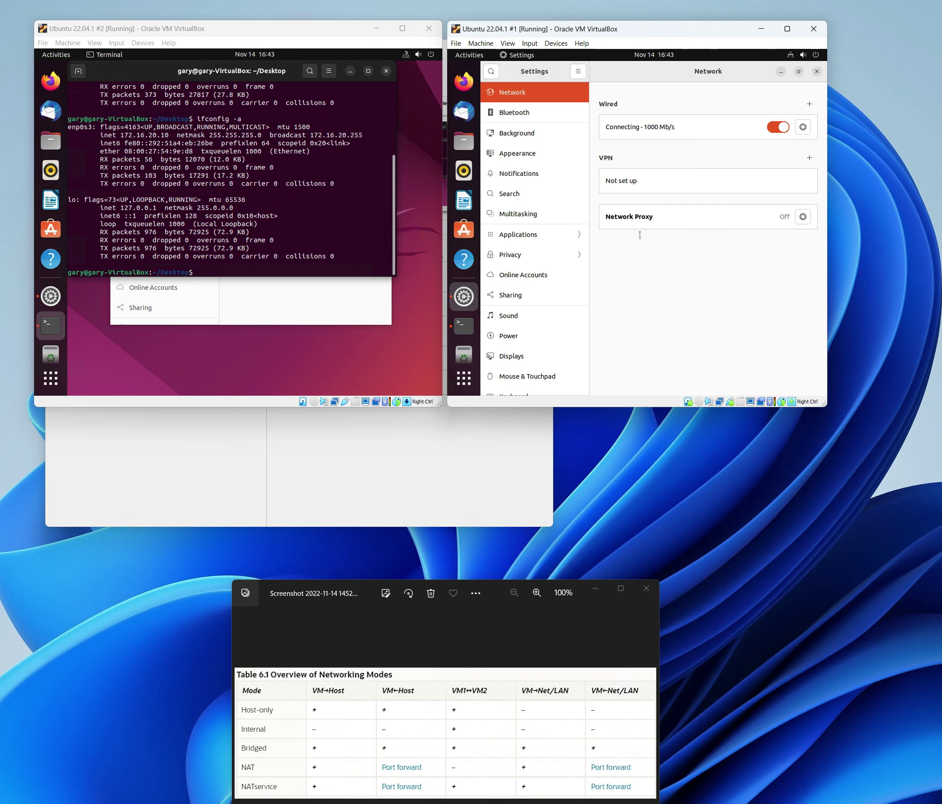
double_click(689, 79)
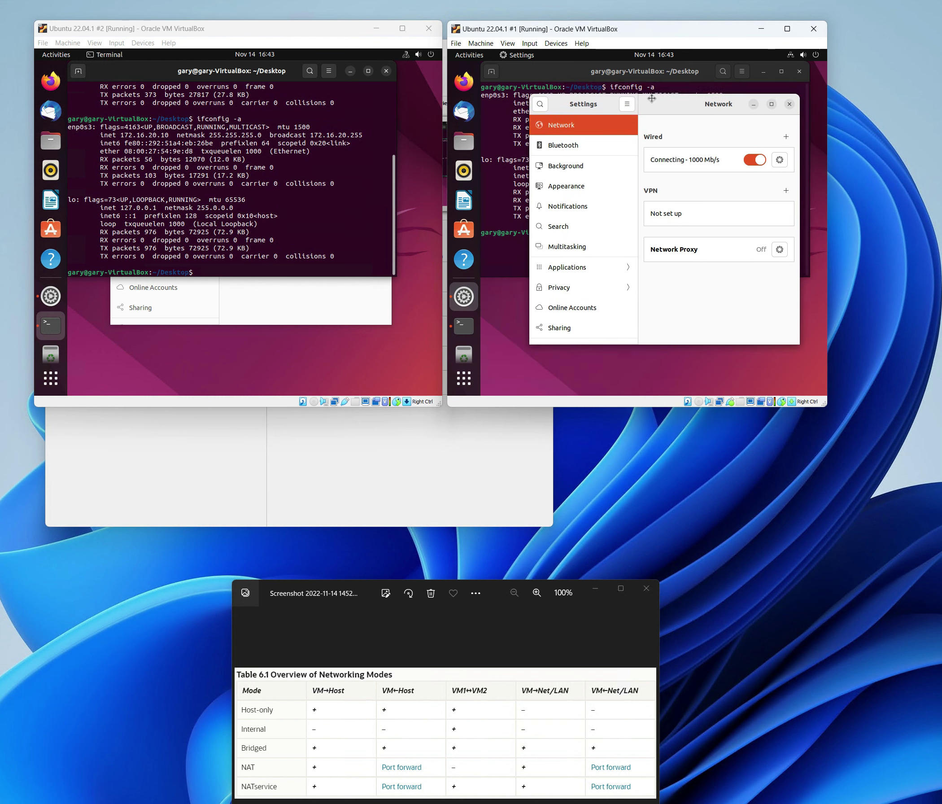
click(756, 147)
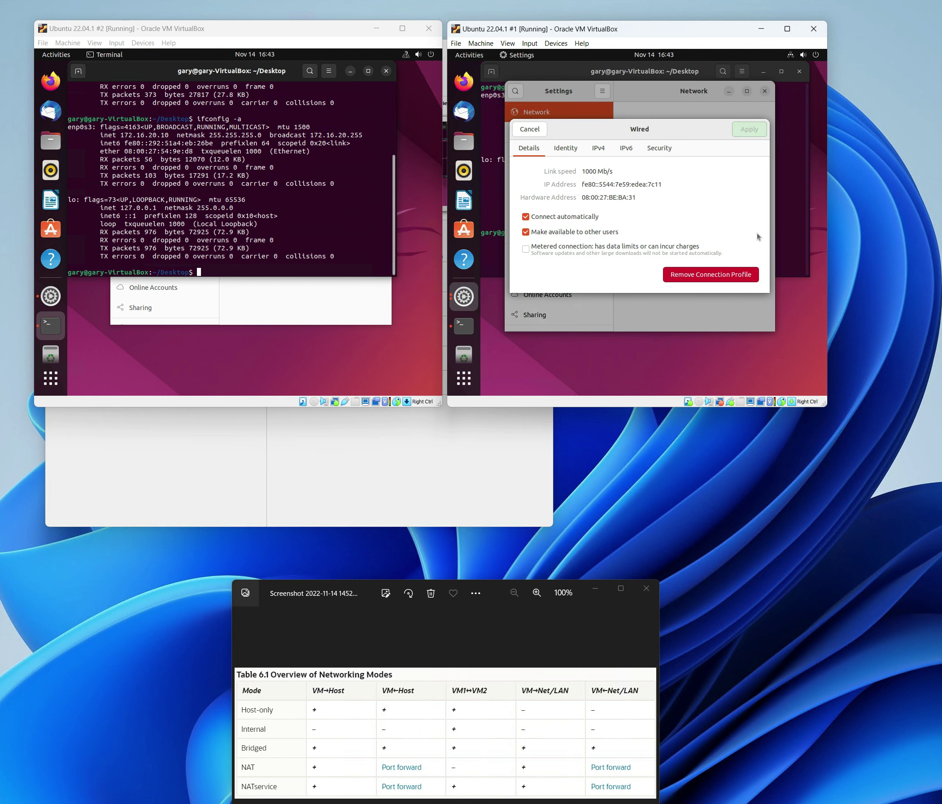
click(597, 149)
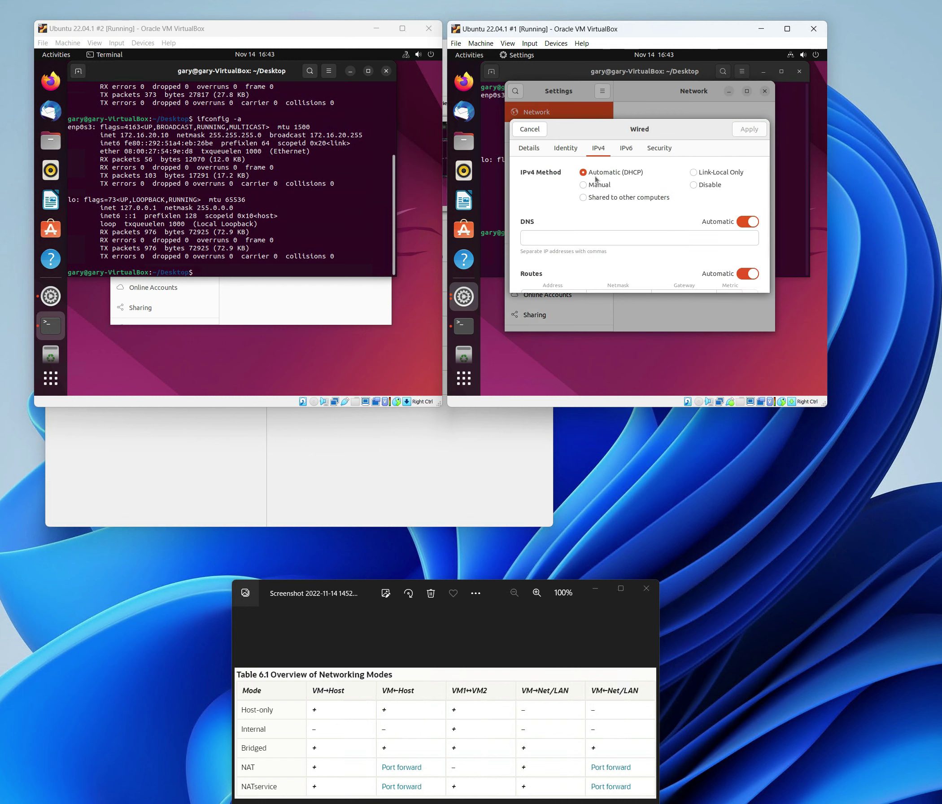
- Set manual IPv4 172.16.20.11, netmask 255.255.255.0, gateway 172.16.20.1, and apply
click(583, 184)
click(553, 243)
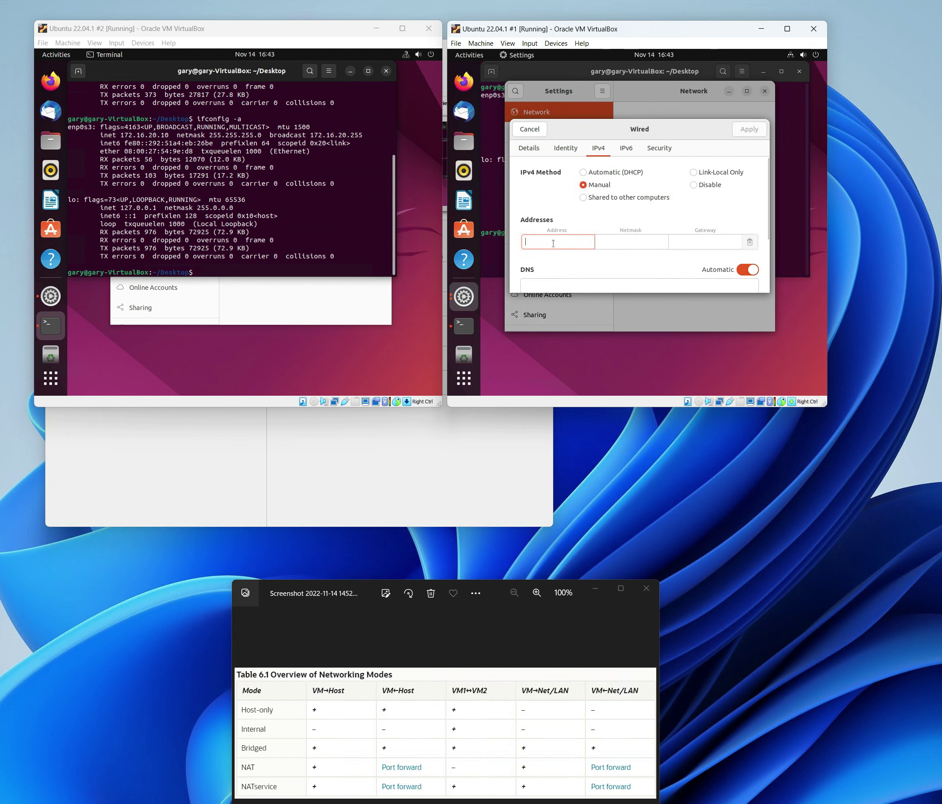
text(172.16)
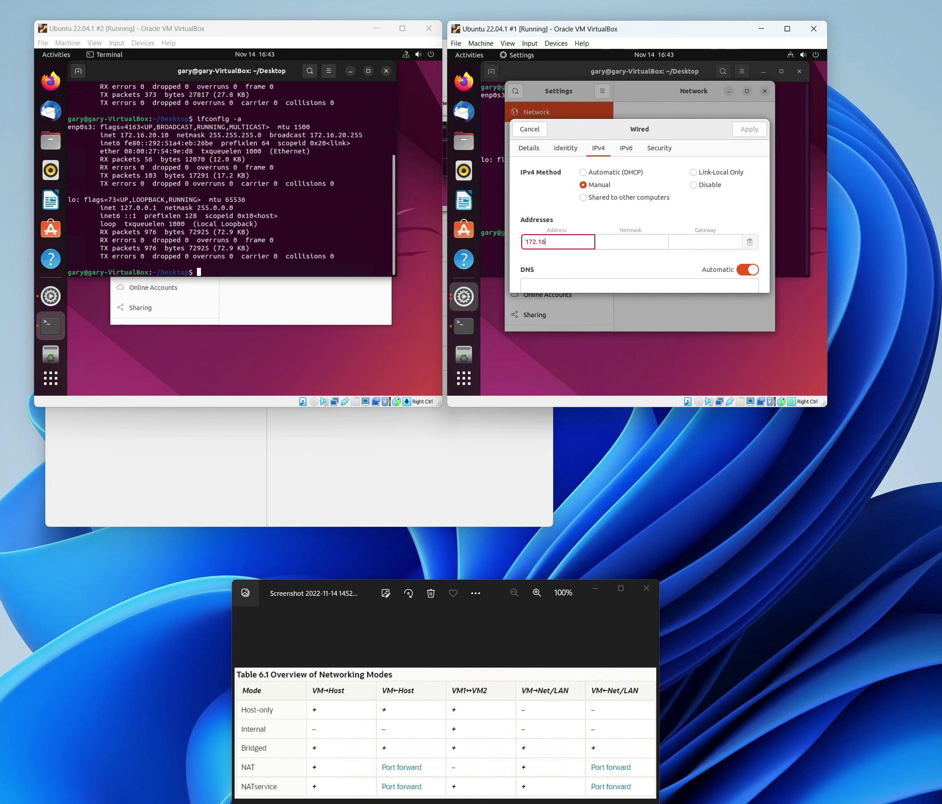
text(.20.11)
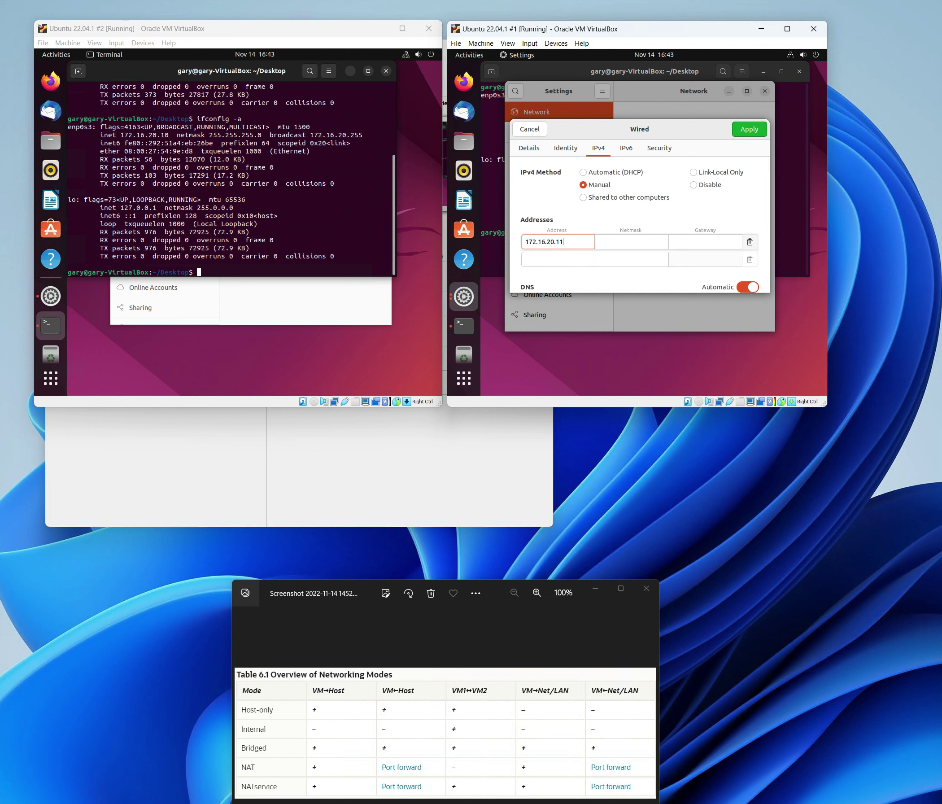
key(Tab)
text(255.255.255.0)
key(Tab)
text(1)
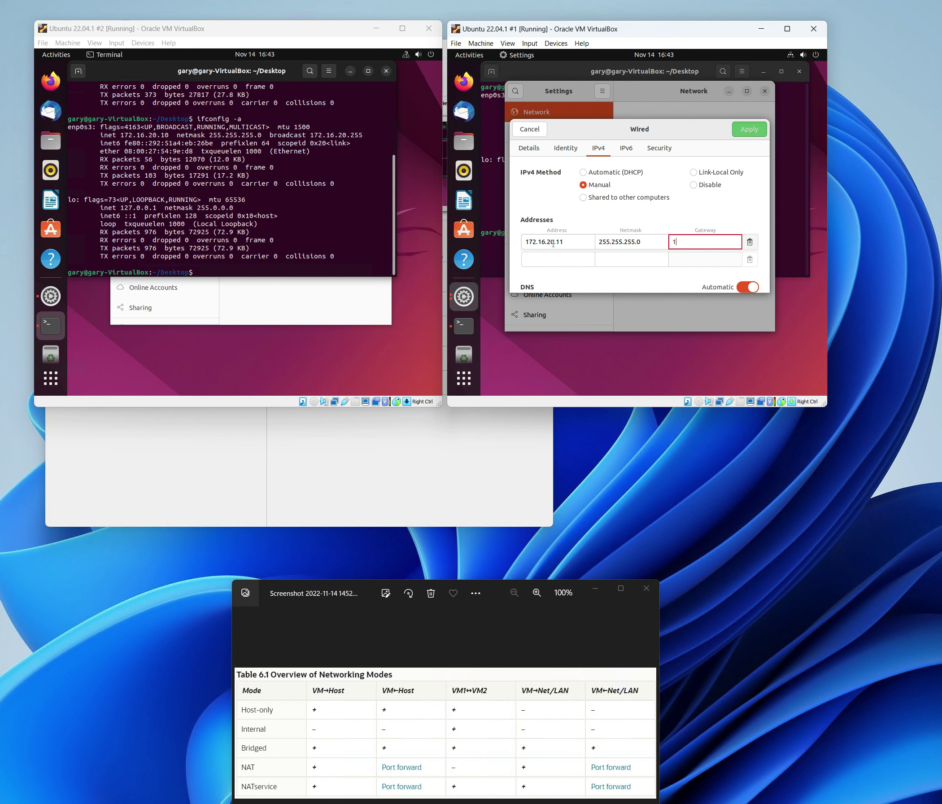
text(72.16.20.1)
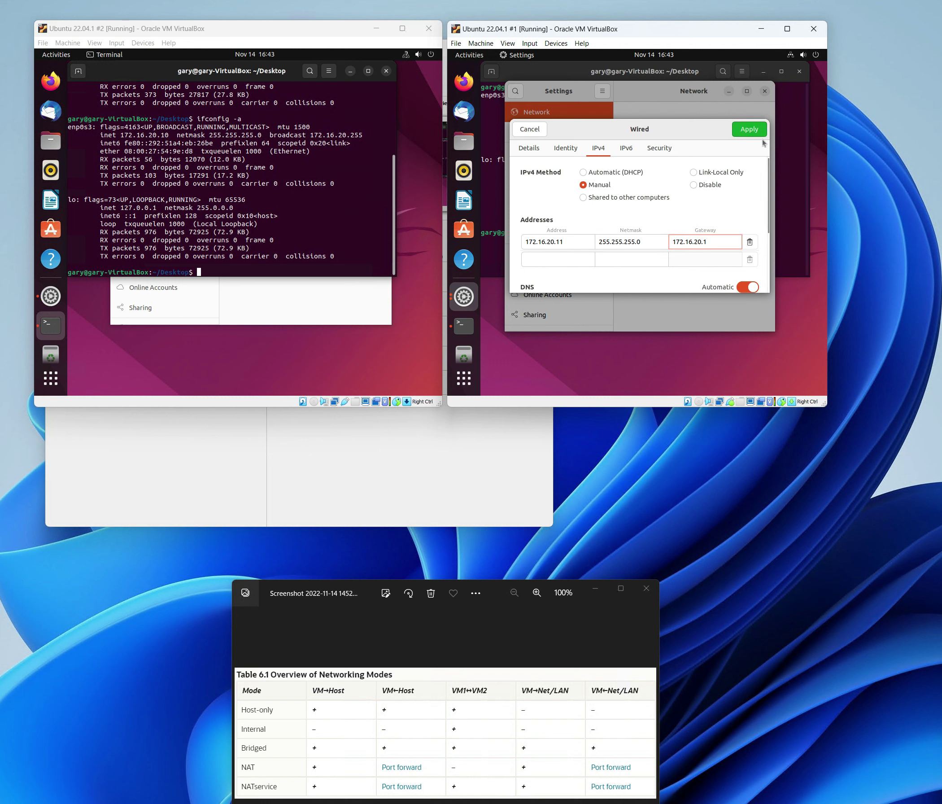
click(748, 129)
- Reconnect VM #1's wired connection by turning it off and on
click(728, 150)
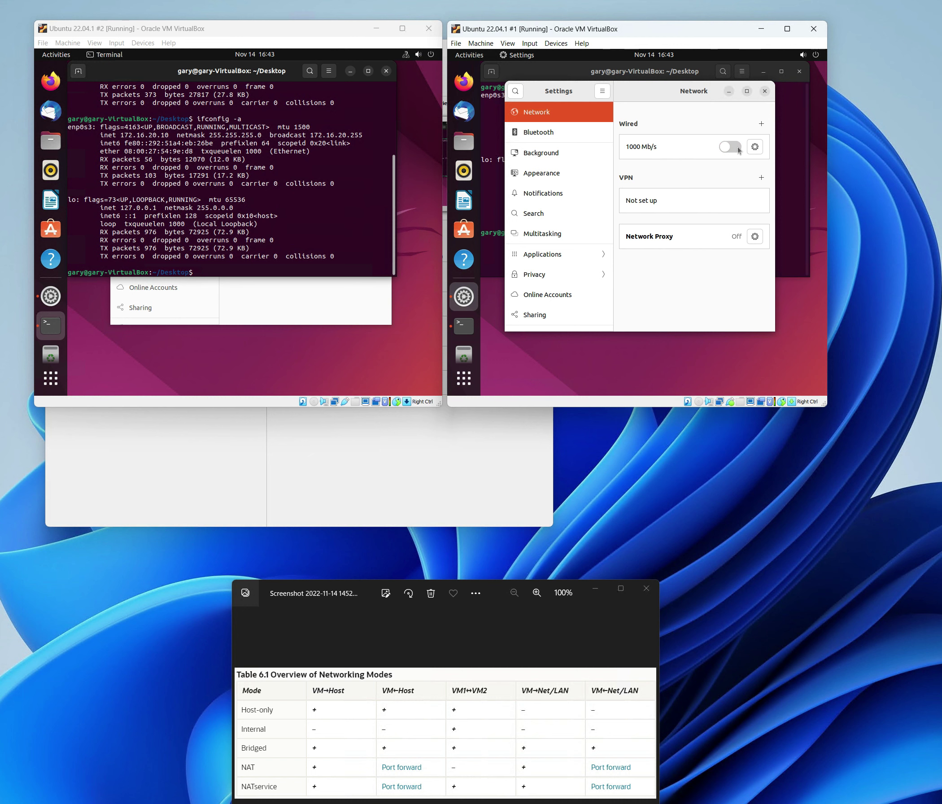
click(738, 148)
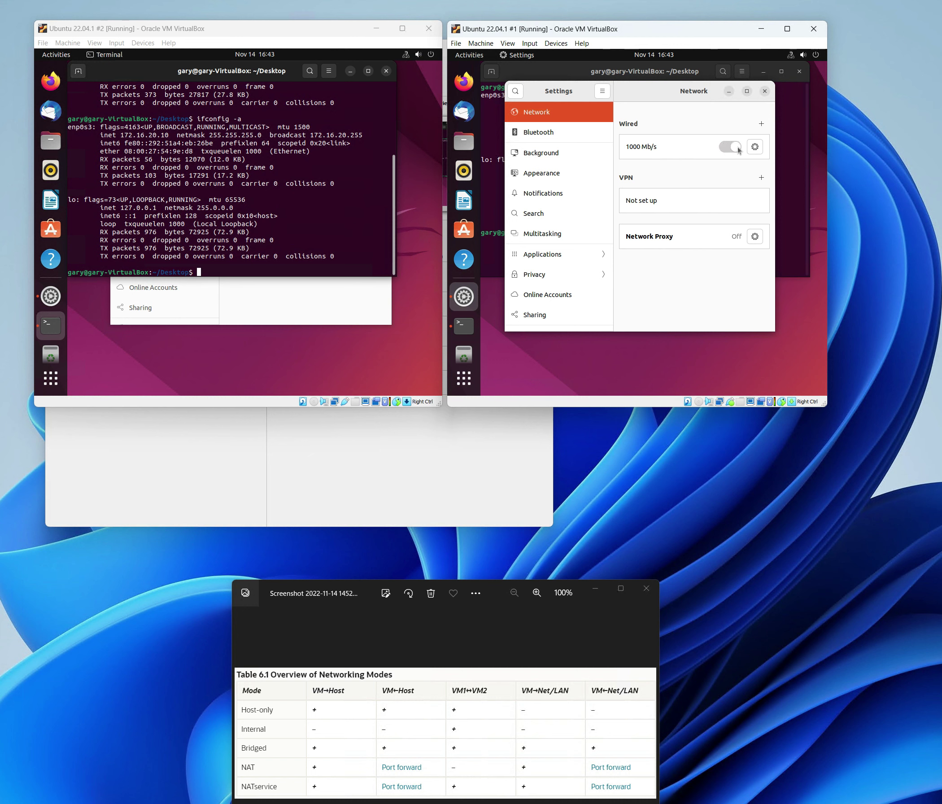
click(798, 176)
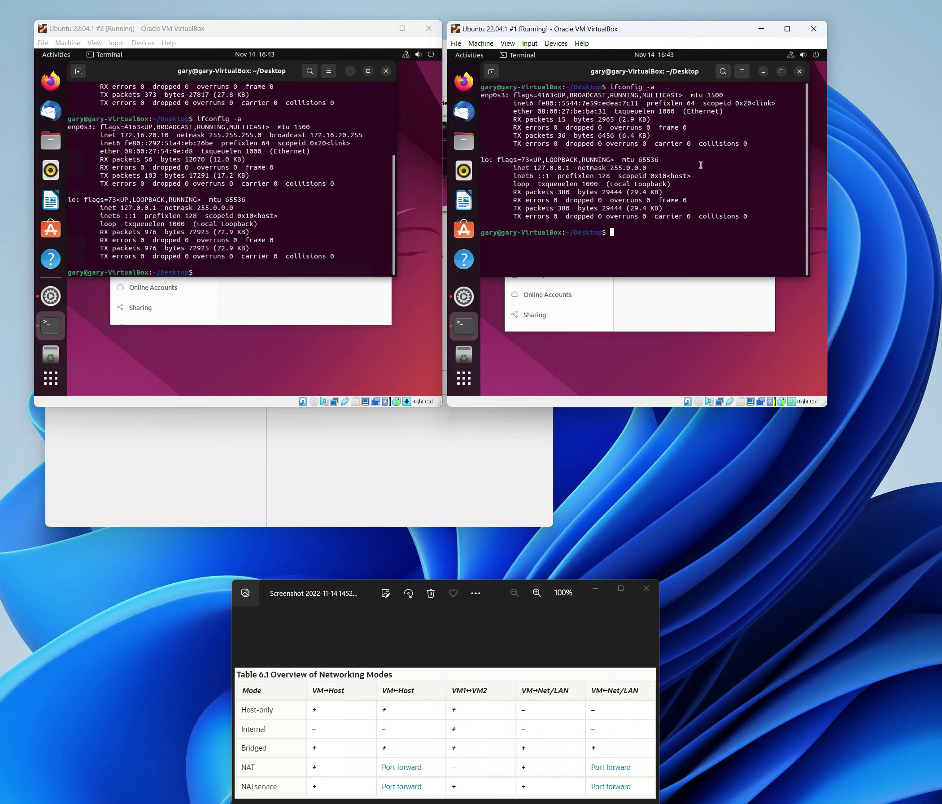
- Confirm VM #1's new address with ifconfig -a and ping 172.16.20.10
key(Up)
key(Return)
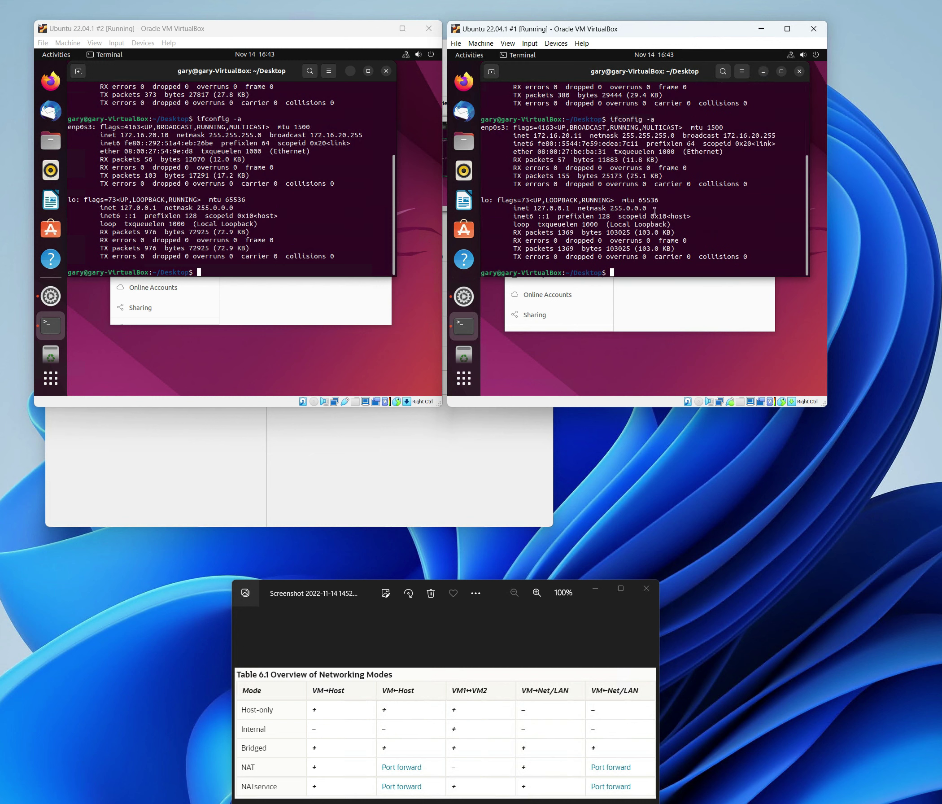
drag(670, 216, 481, 216)
text(ping)
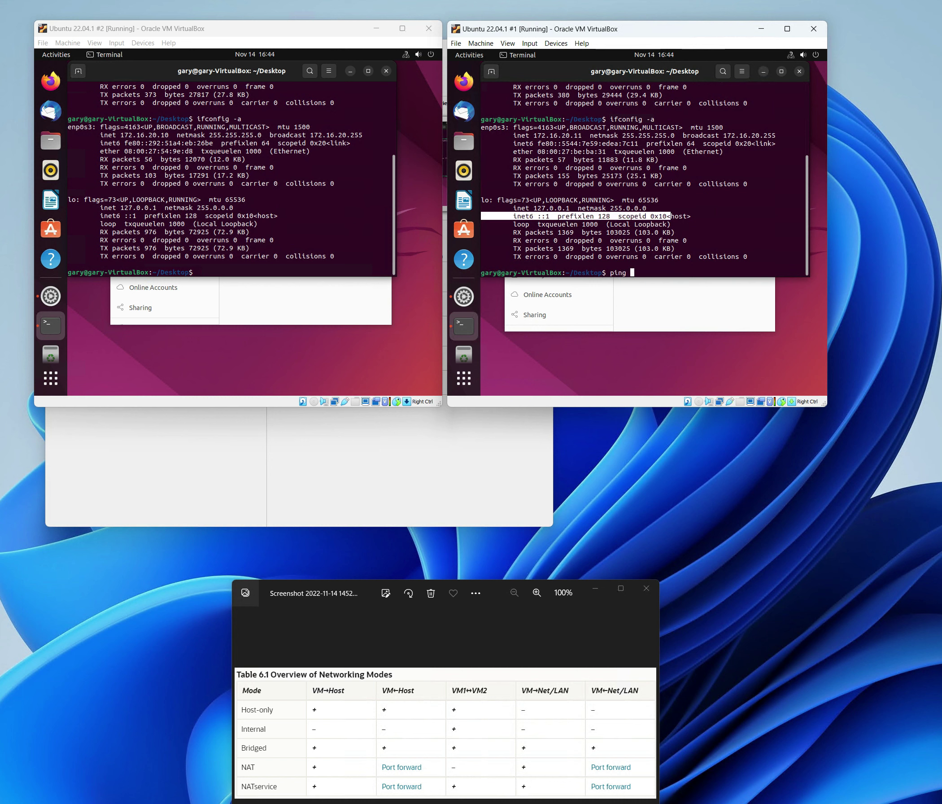
text( 172.16.20.10)
key(Return)
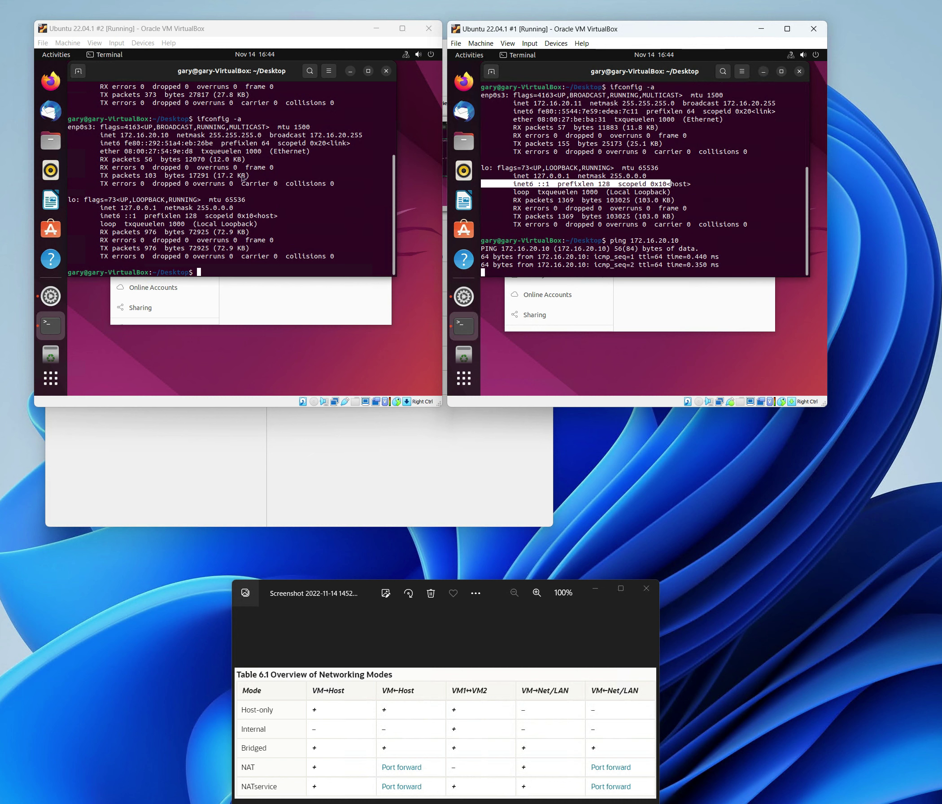
- Ping 172.16.20.11 from VM #2, then stop both pings to view their statistics
click(221, 188)
text(ping 17)
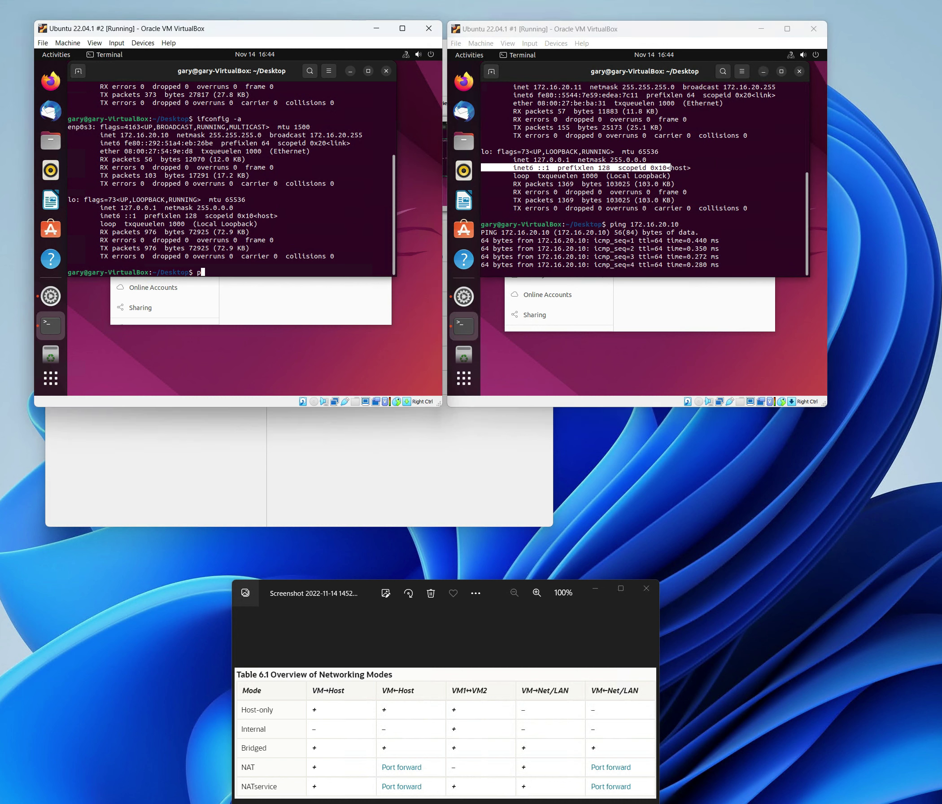
text(2.1)
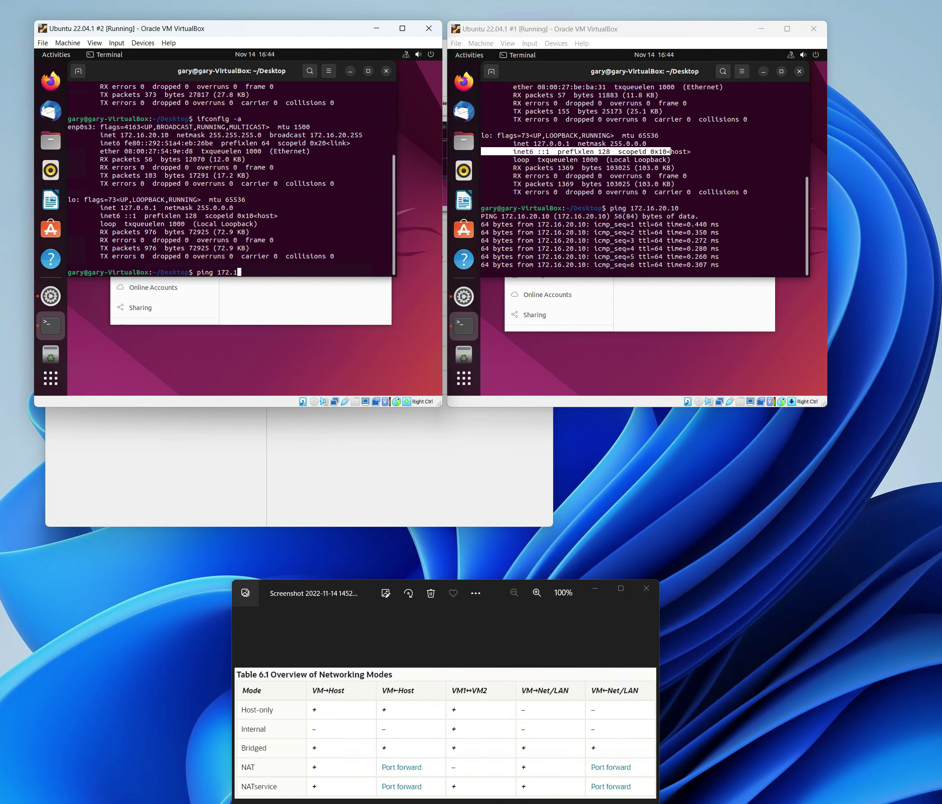
text(6.20.)
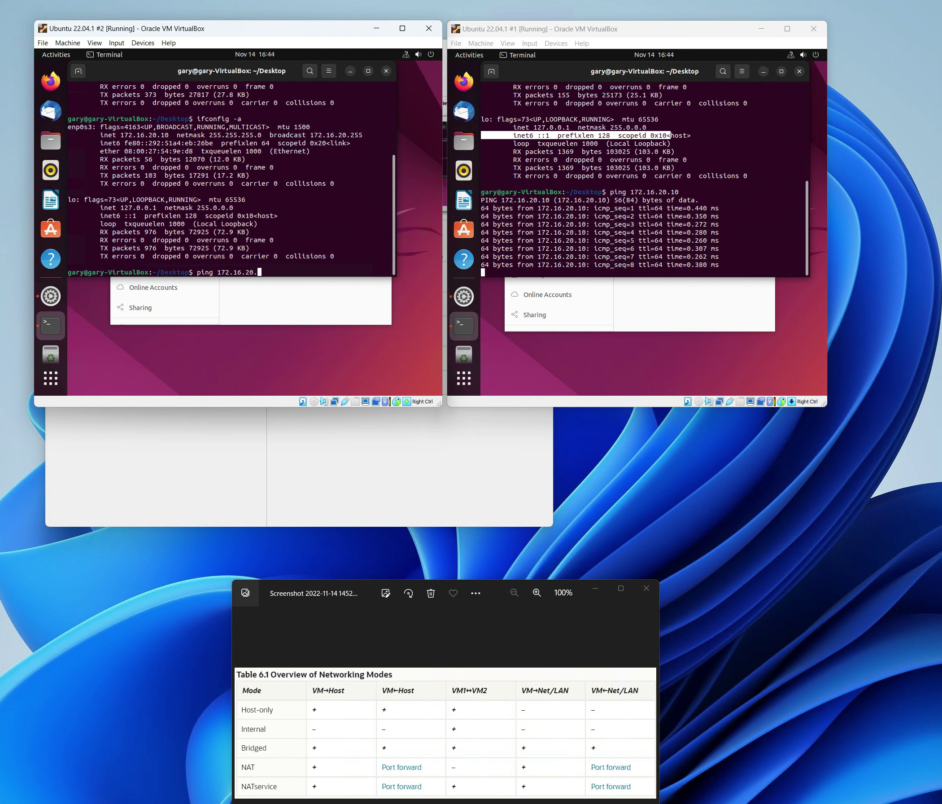
text(11)
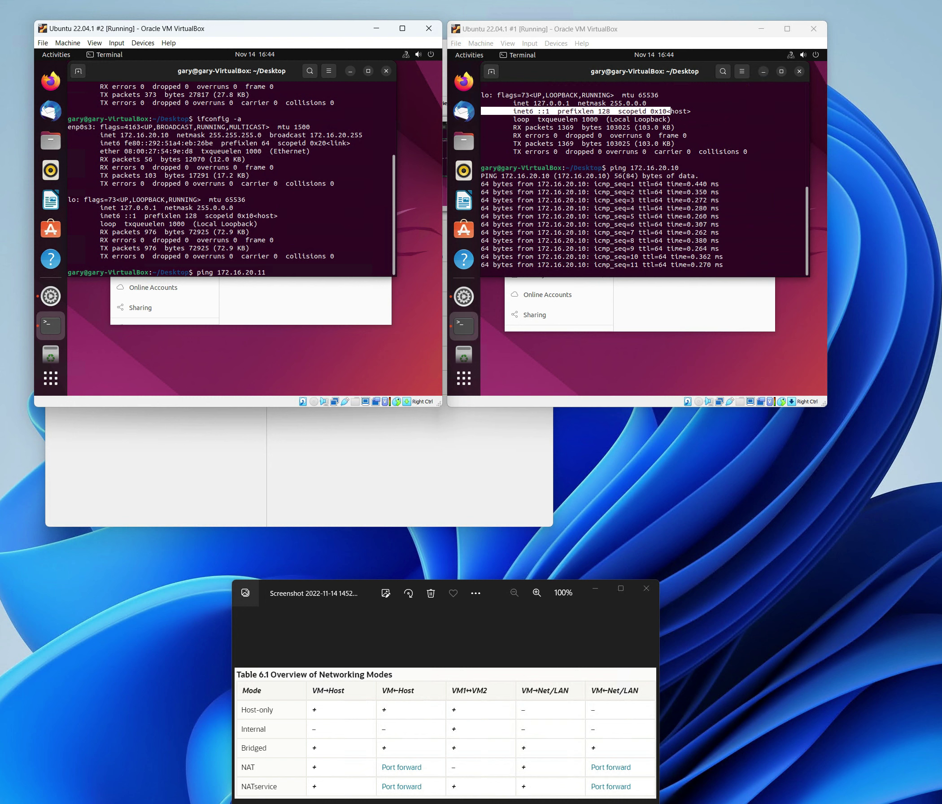
key(Return)
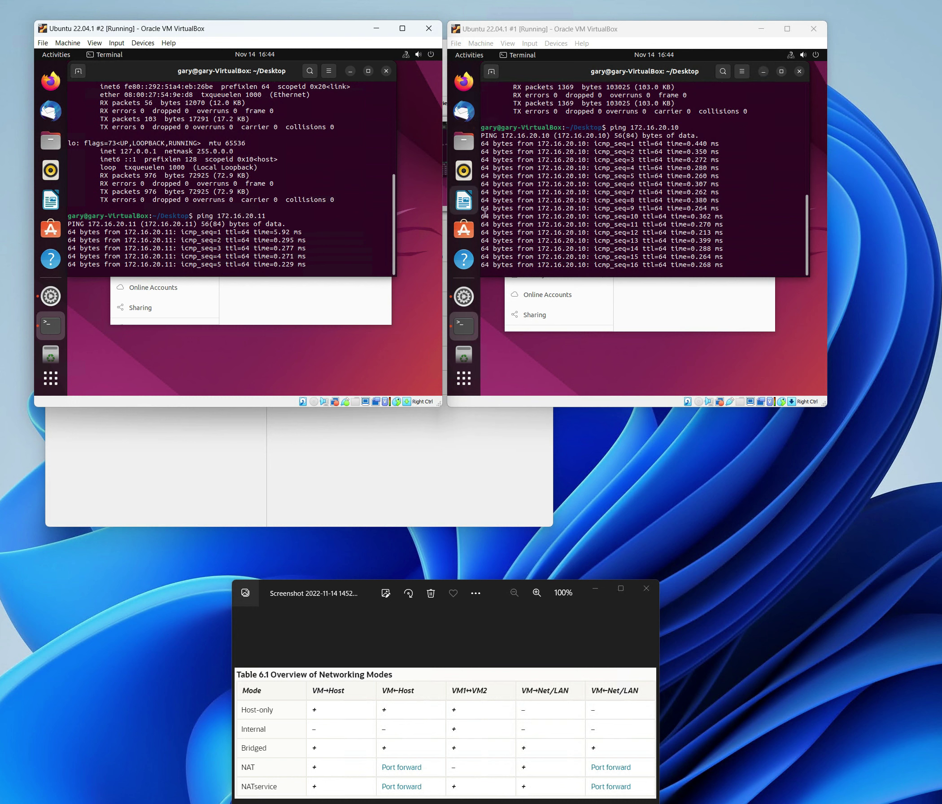
key(ctrl+c)
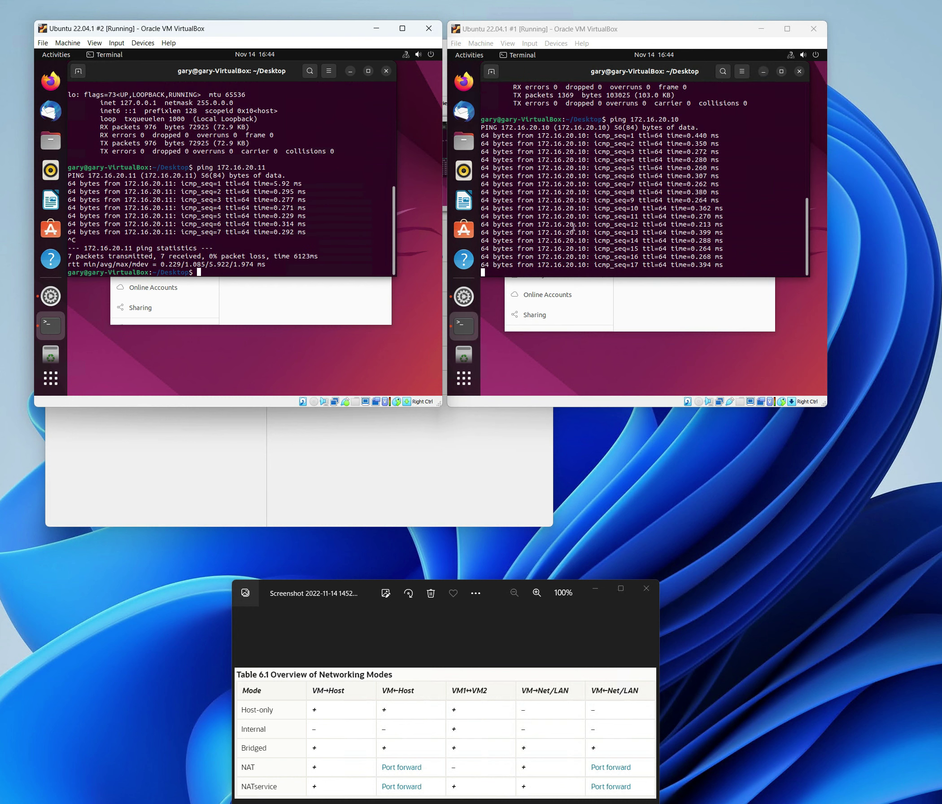
click(561, 216)
key(ctrl+c)
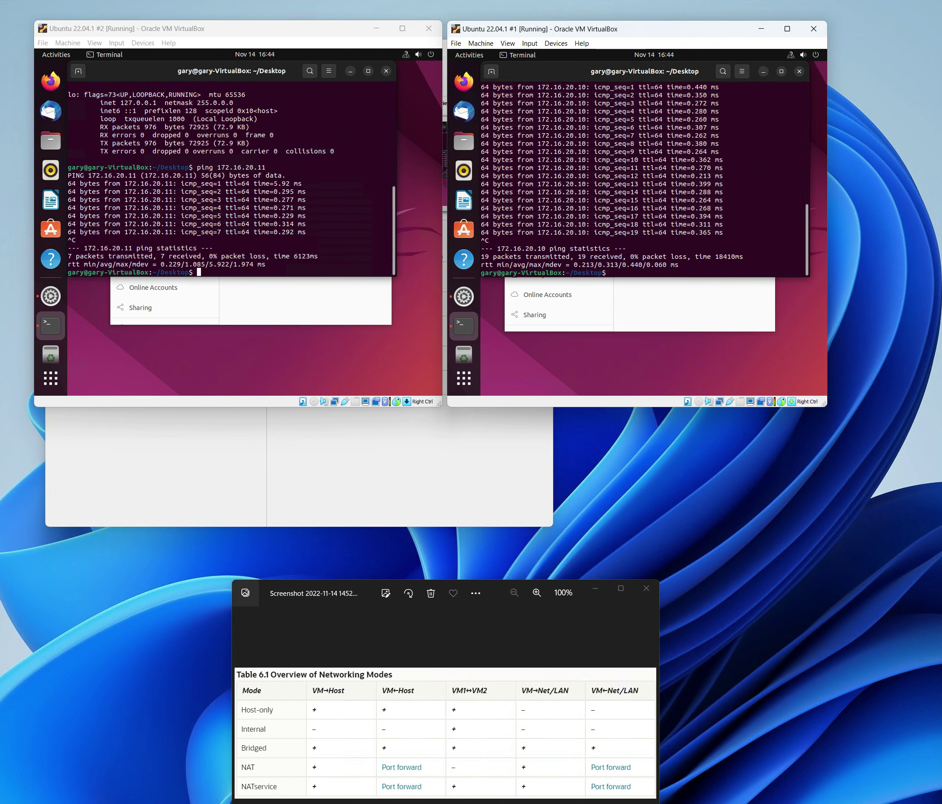
key(alt+Tab)
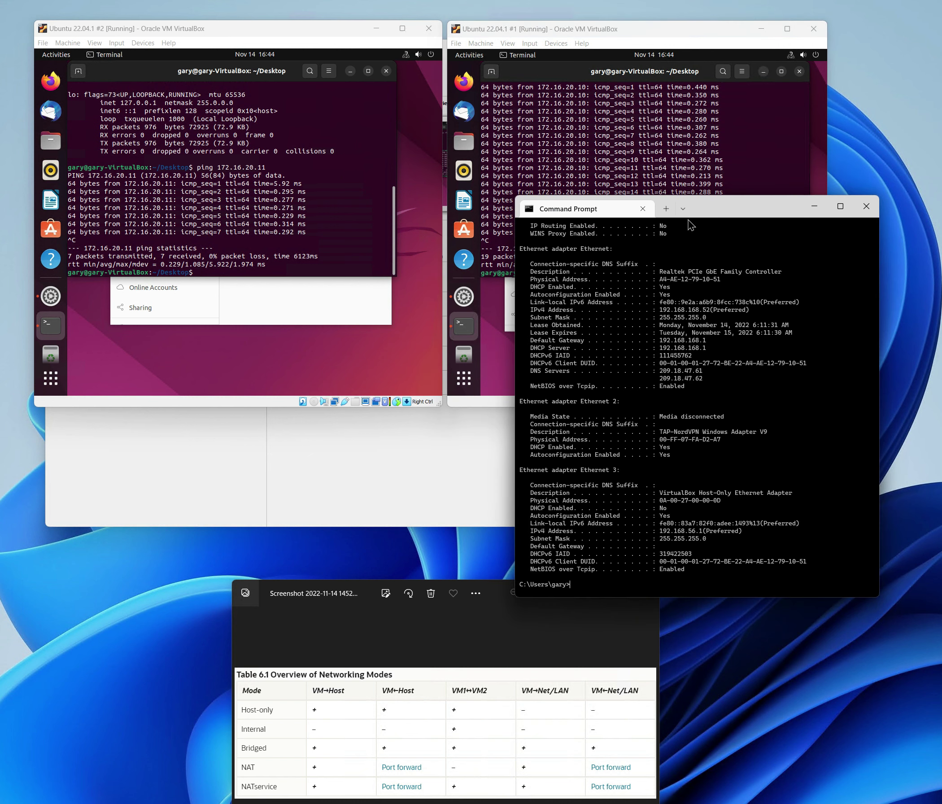
- Ping 172.16.20.10 from the host's Command Prompt, then close that window
text(pi)
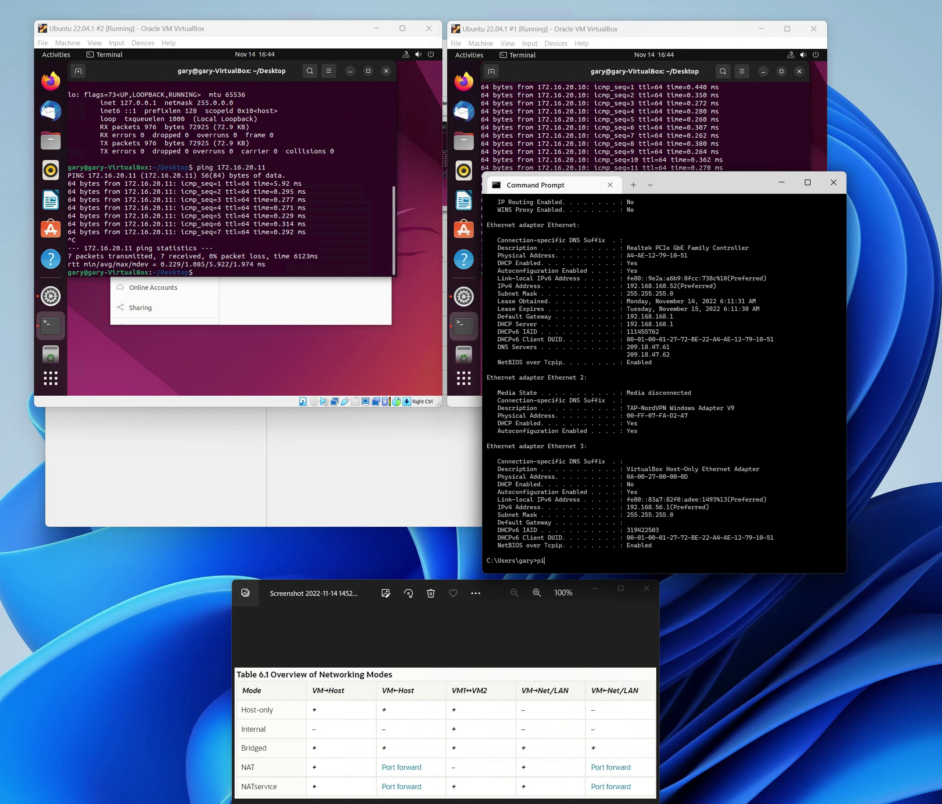
text(ng 172.16.20.10)
key(Return)
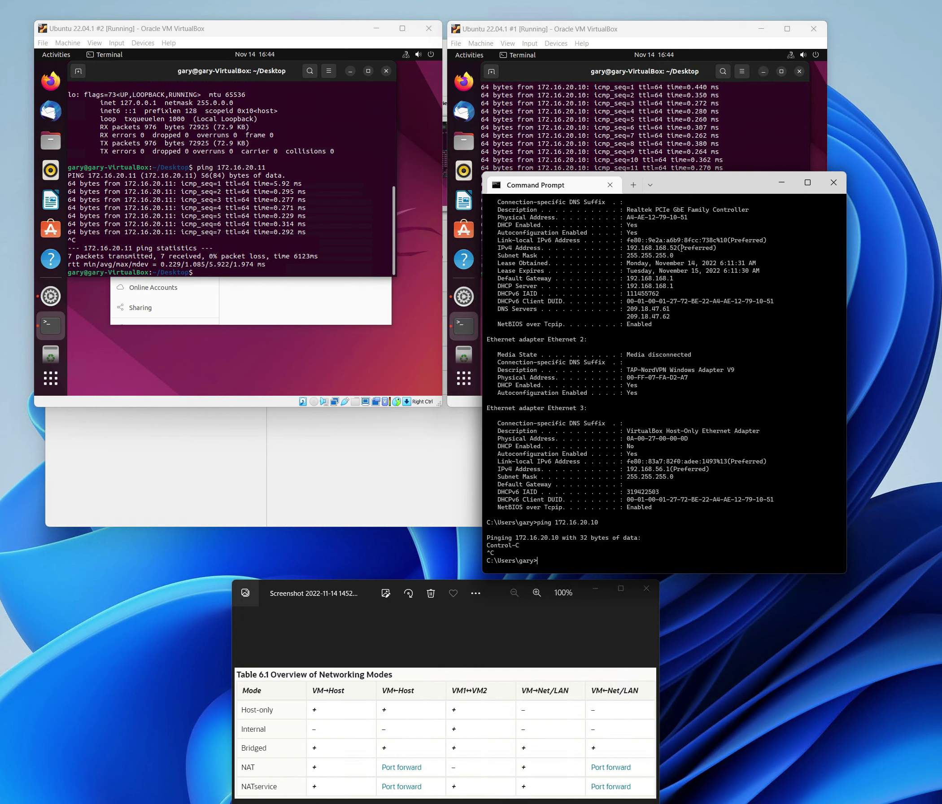
click(781, 182)
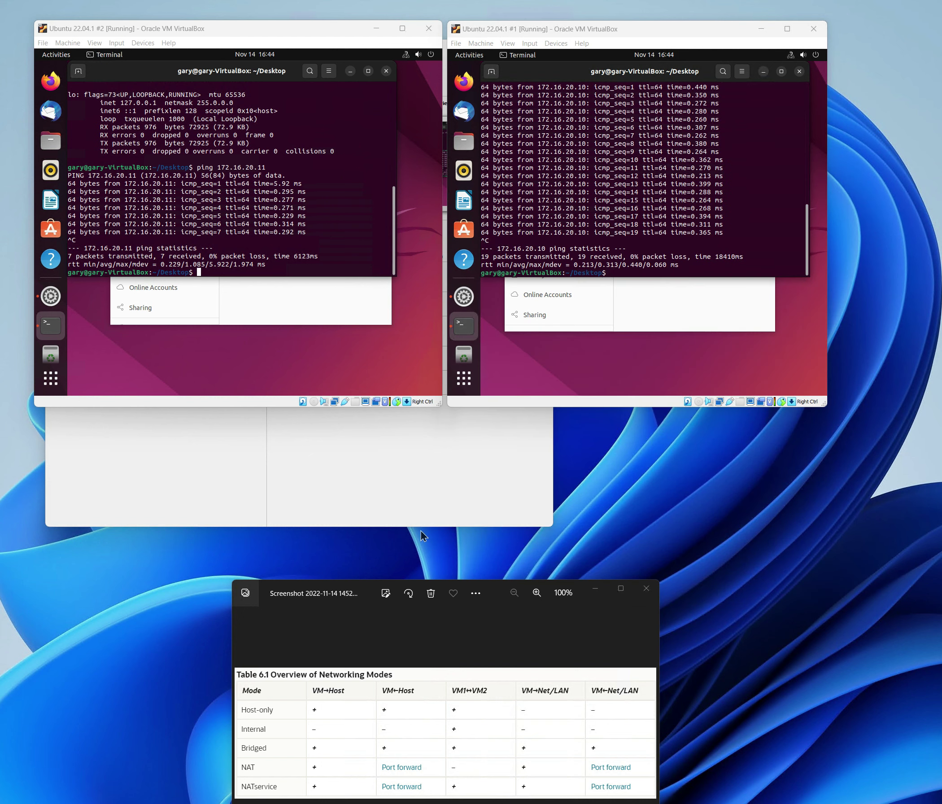
click(402, 487)
- Close both Ubuntu VM windows, choosing to power off each machine
click(657, 402)
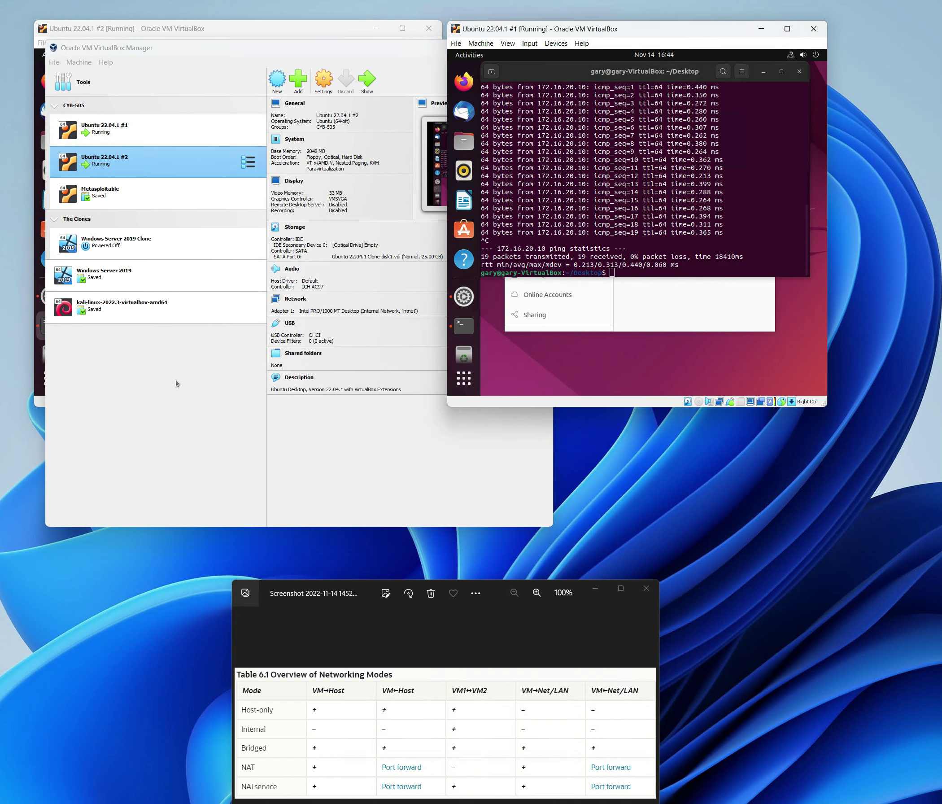
click(41, 406)
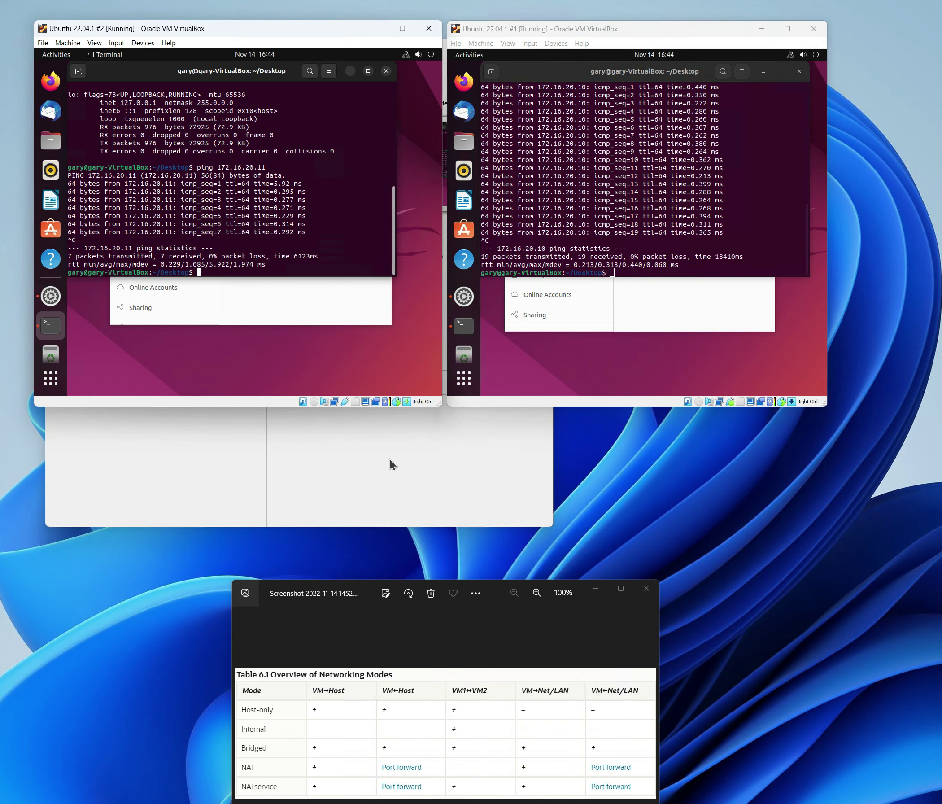
click(428, 28)
click(814, 28)
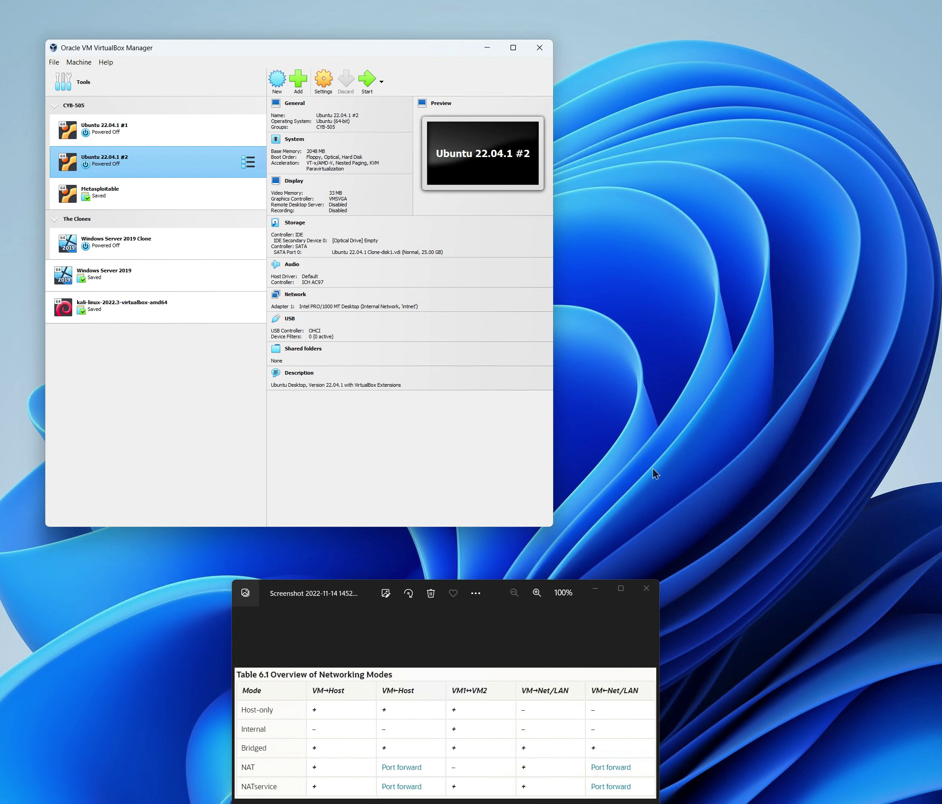
- Switch Ubuntu #2's network adapter to Bridged Adapter and save
click(323, 80)
click(184, 276)
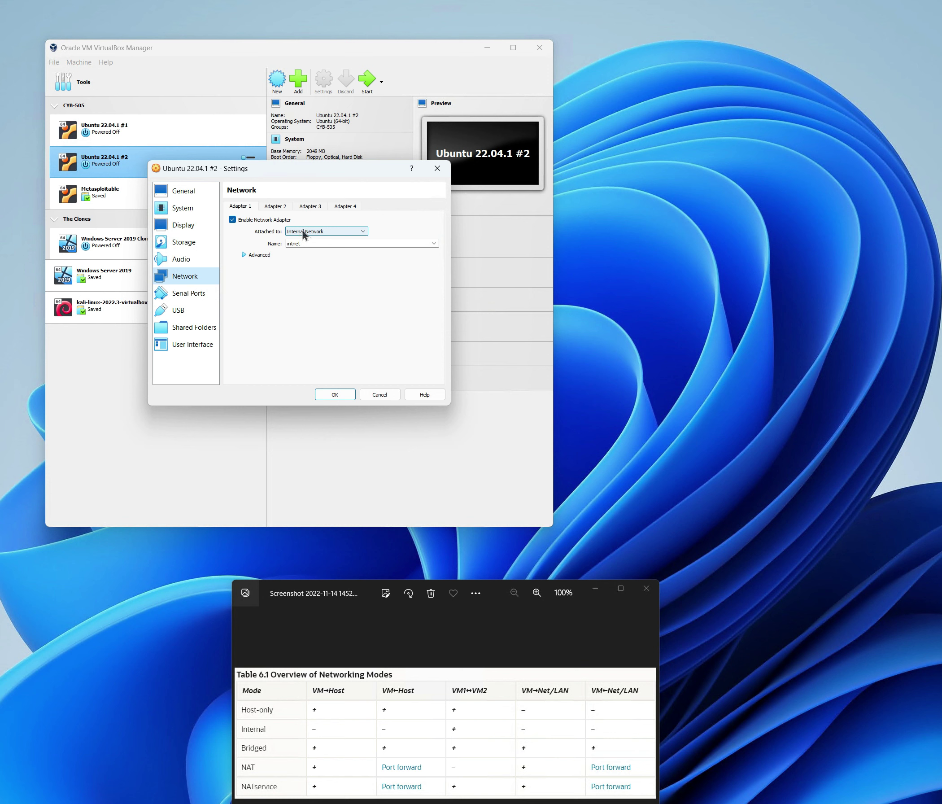
click(298, 232)
click(297, 249)
click(335, 394)
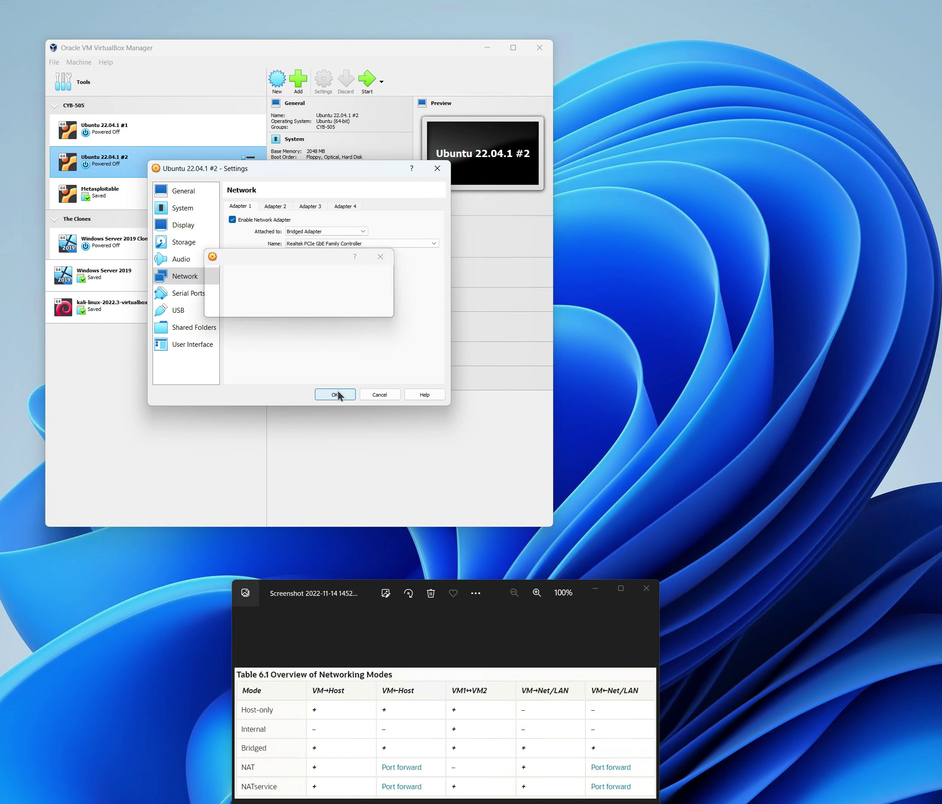
- Boot Ubuntu 22.04.1 #1 and #2 again
click(157, 134)
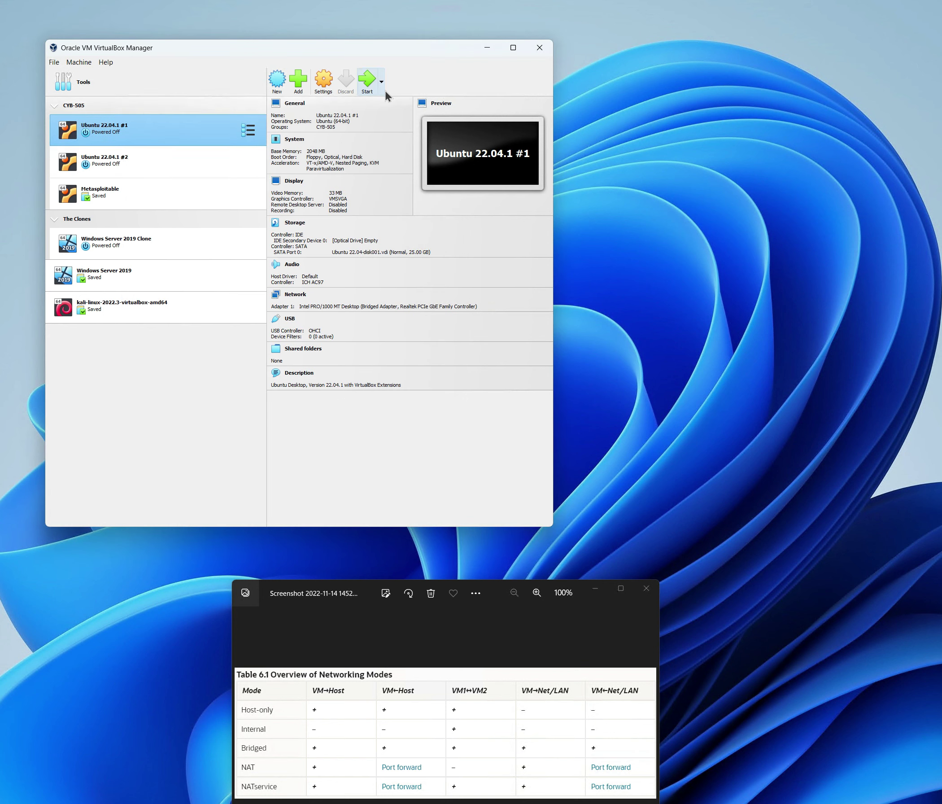
click(366, 80)
click(164, 175)
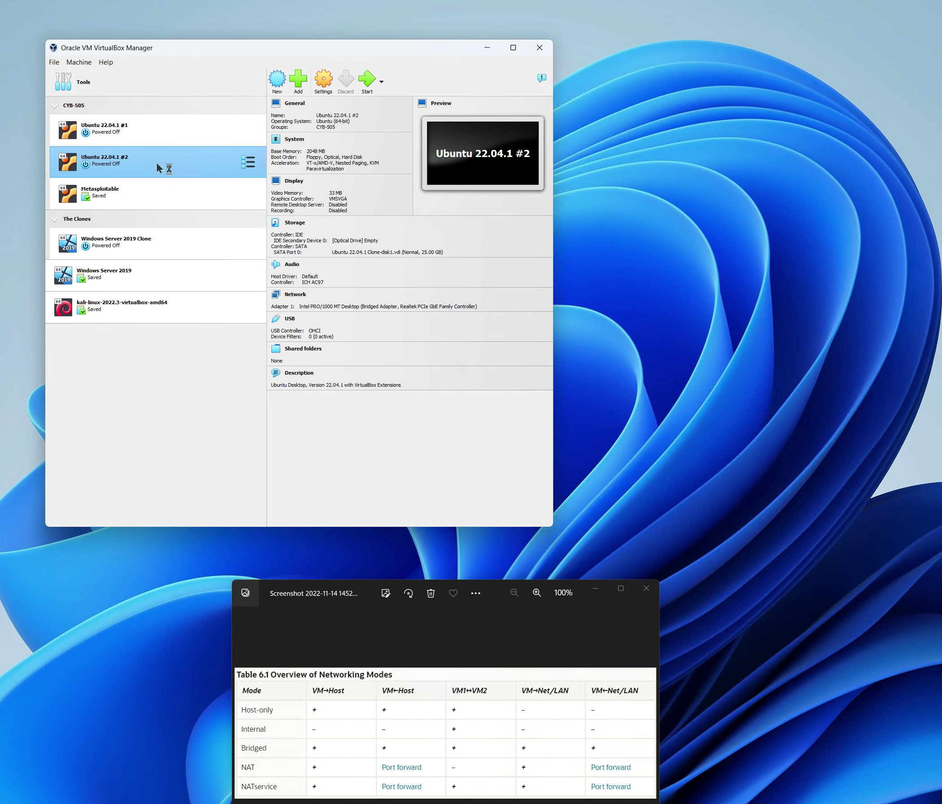
click(366, 80)
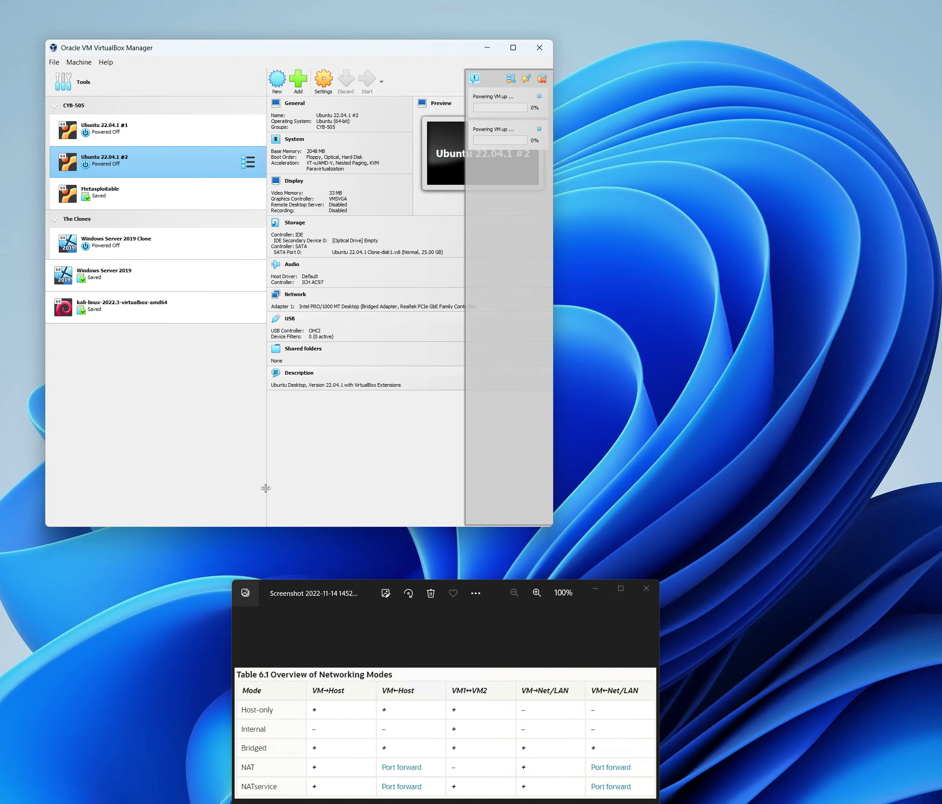
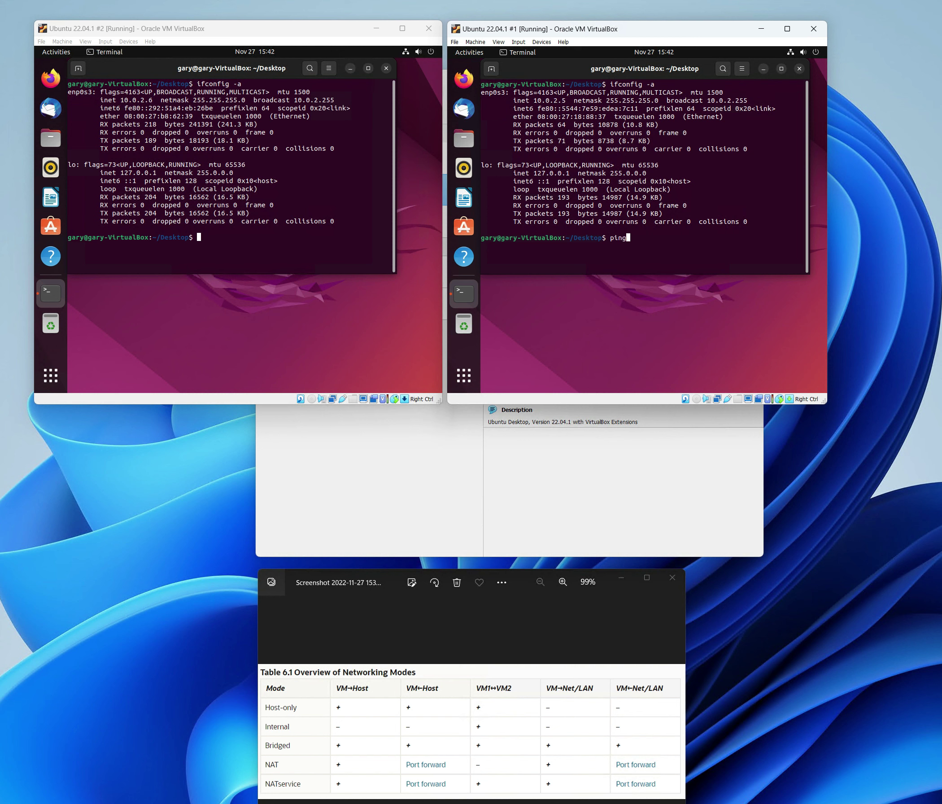
- From Ubuntu #1, ping 10.0.2.6 and stop it once replies come back
text(2.6)
key(Return)
key(ctrl+c)
- From Ubuntu #2, ping 192.168.168.51, then start a ping to 8.8.8.8
click(199, 237)
text(ping 1)
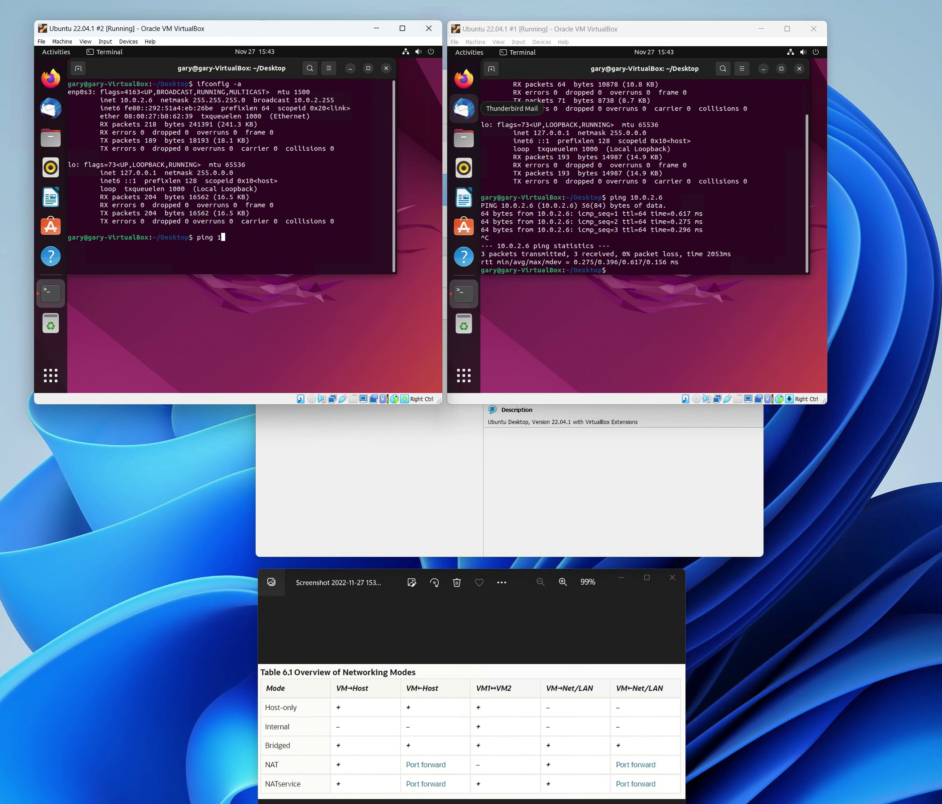
text(92.6)
key(BackSpace)
text(168.168.51)
key(Return)
key(ctrl+c)
text(ping 8.8.8.8.)
key(Return)
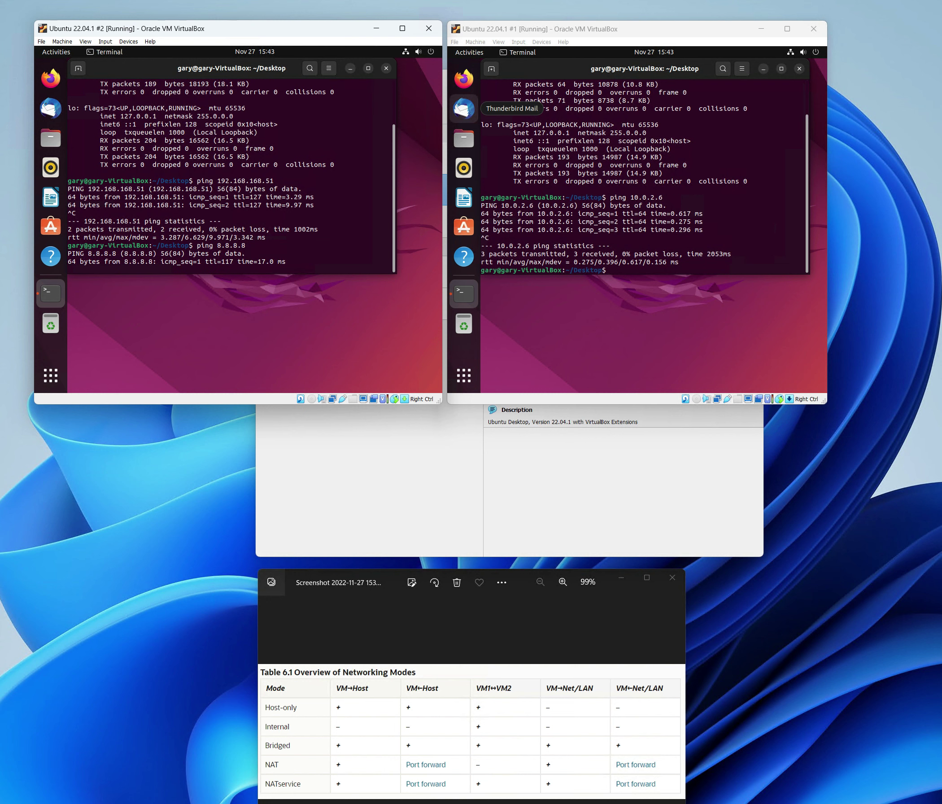
- Power off Ubuntu 22.04.1 #1 through its top-right system menu and confirm
click(638, 91)
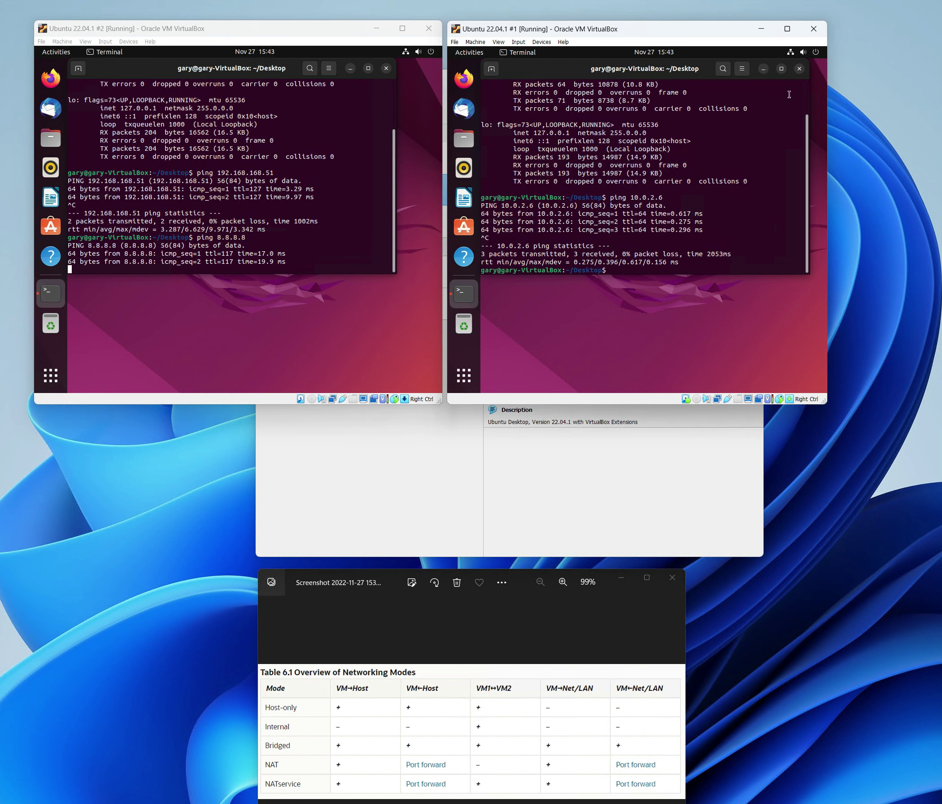
click(817, 54)
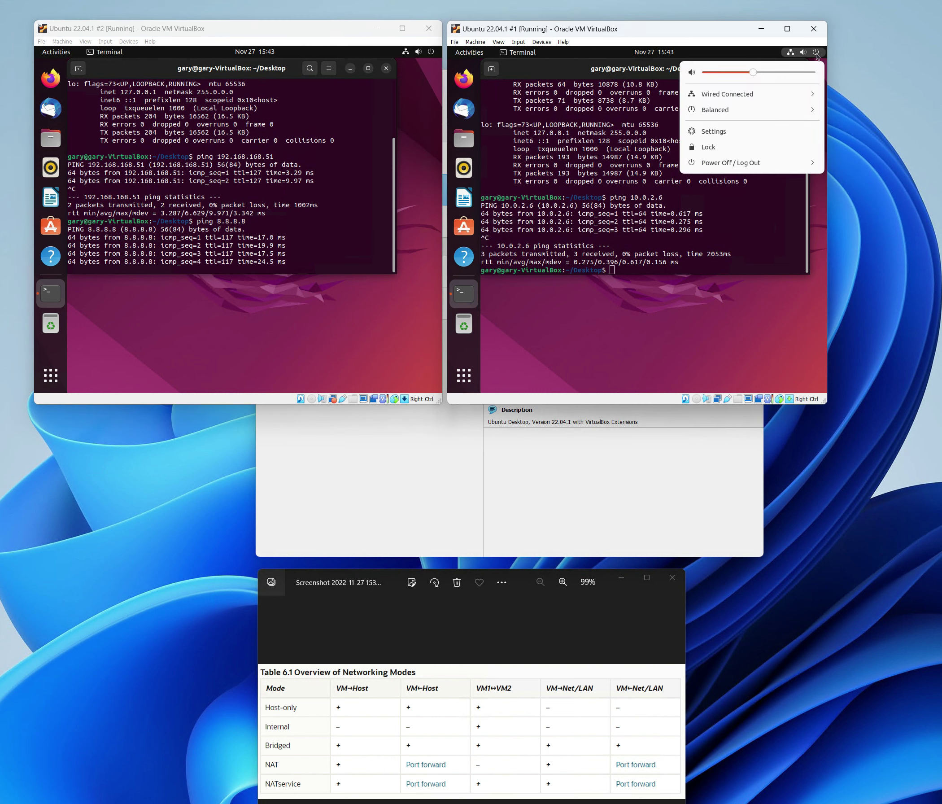
click(712, 165)
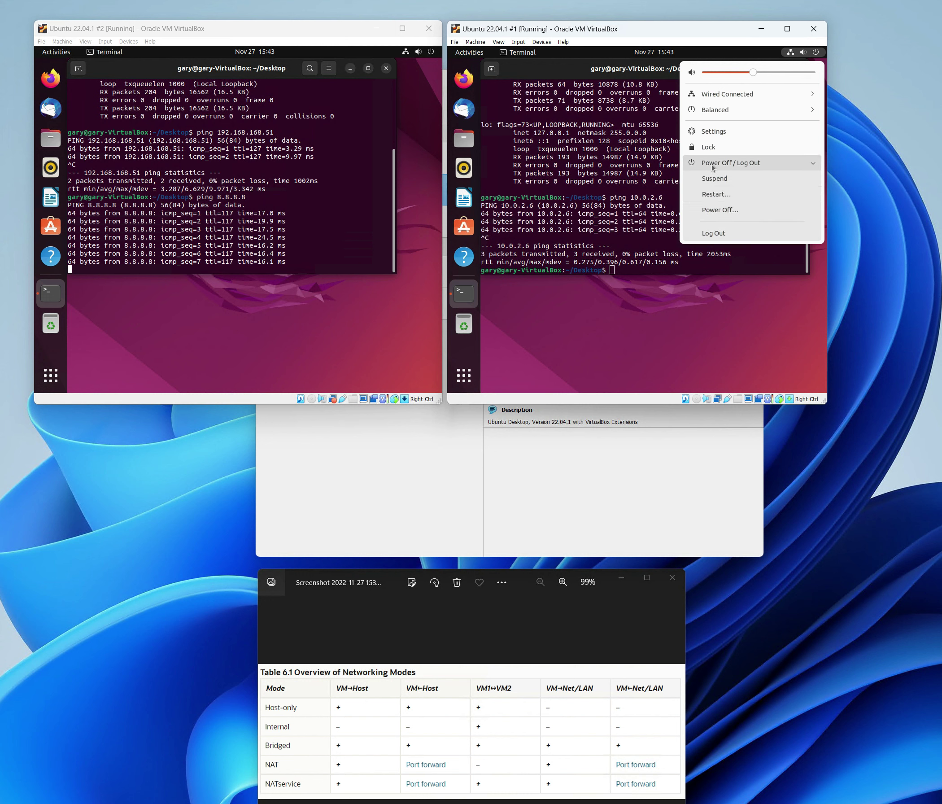
click(729, 211)
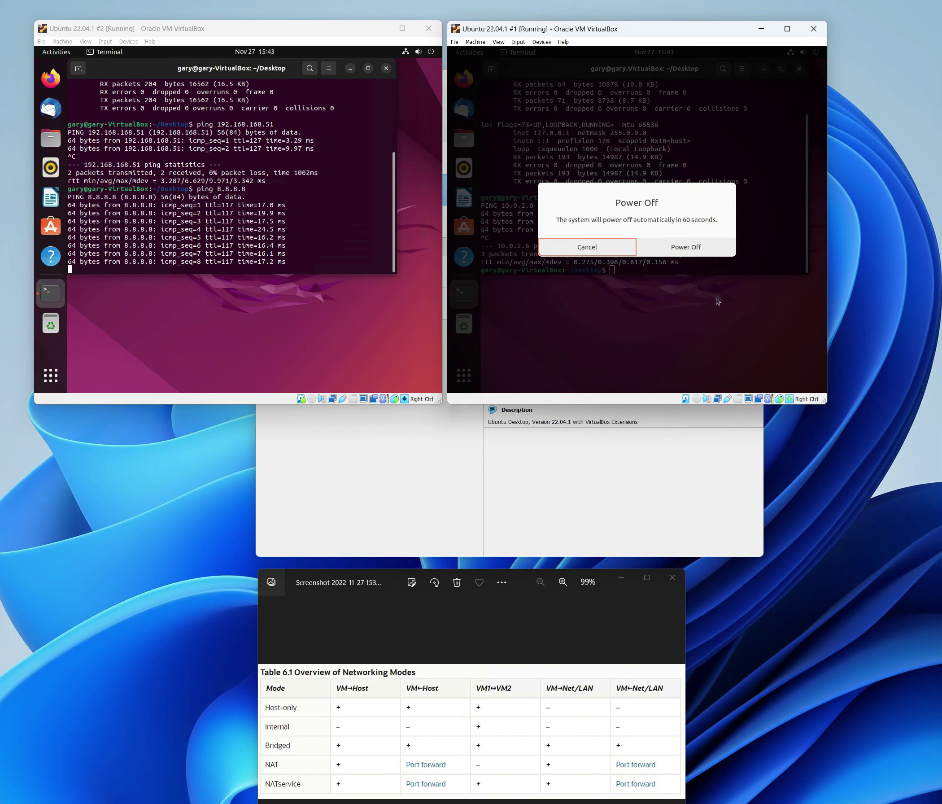
click(695, 246)
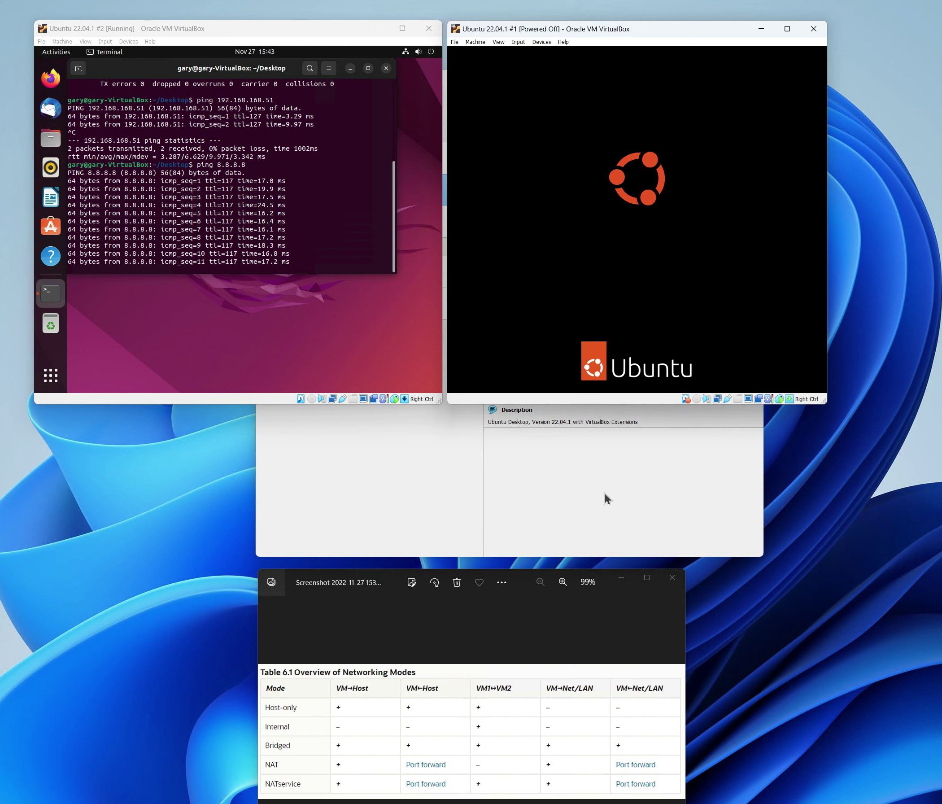
- Attach Ubuntu 22.04.1 #1's Adapter 1 to NAT in Settings > Network and save
click(401, 487)
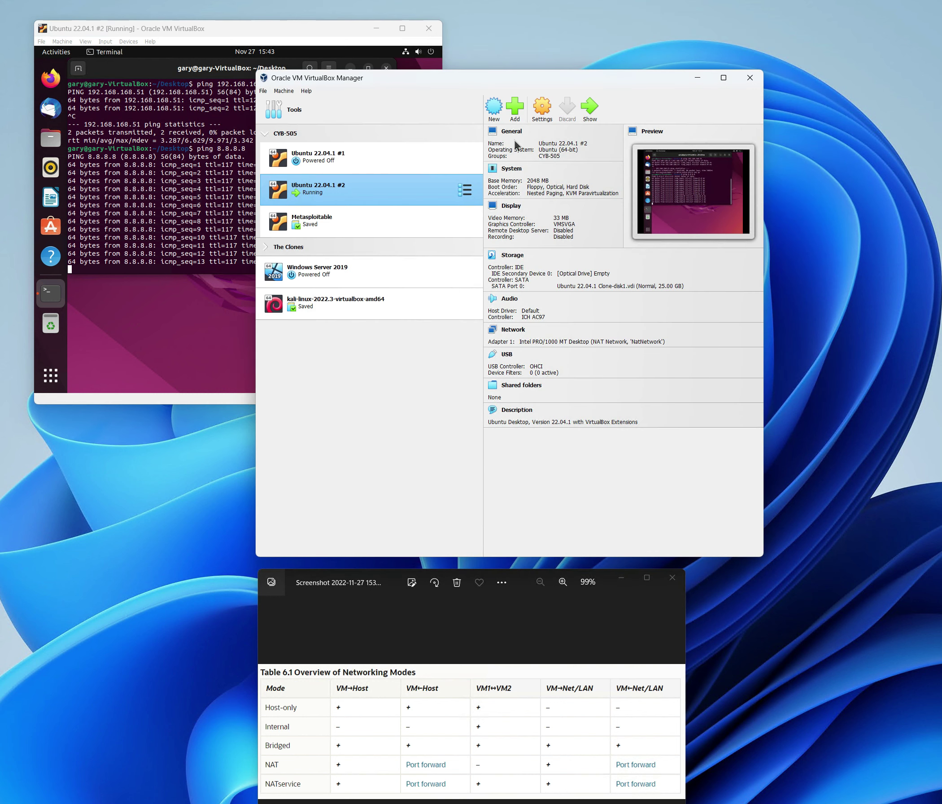
click(401, 165)
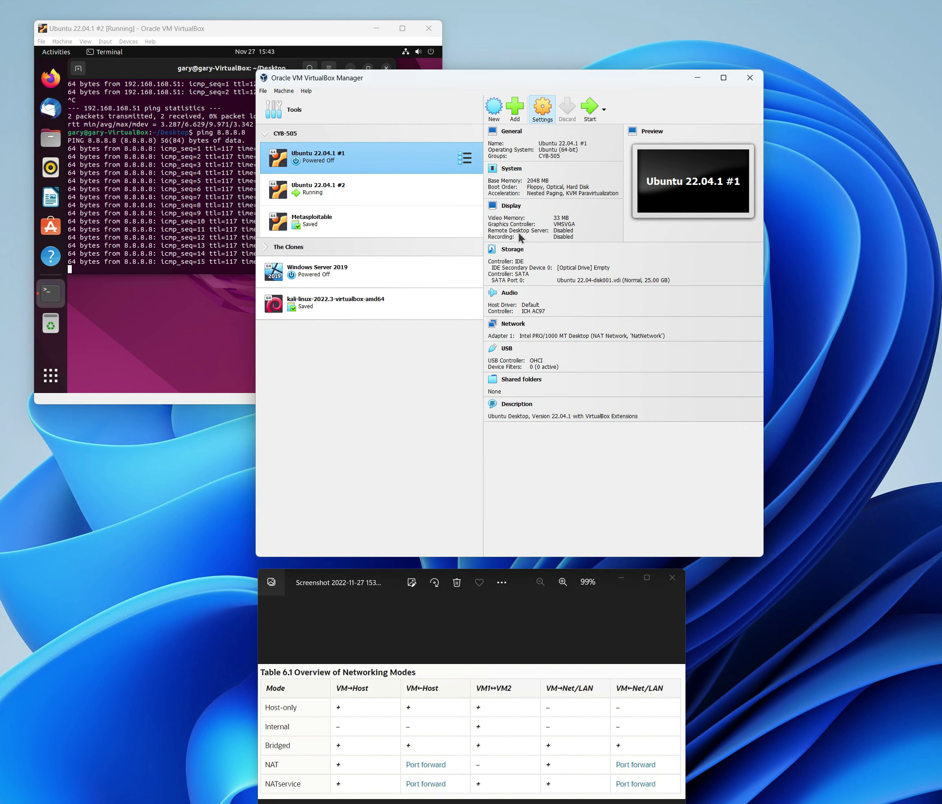
click(544, 114)
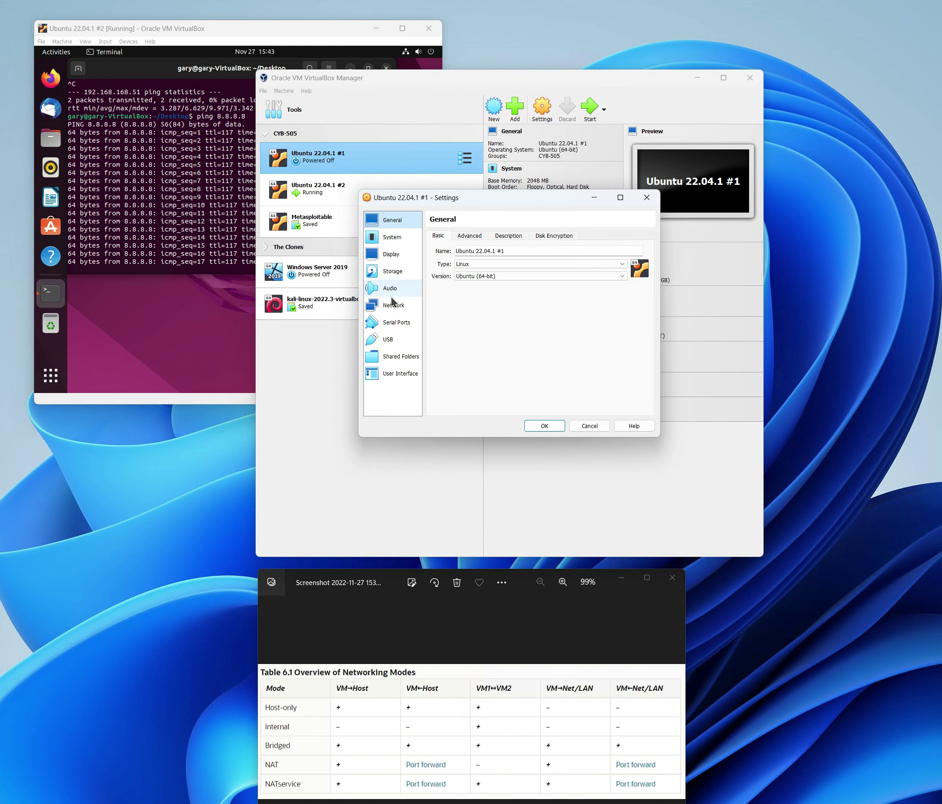
click(417, 305)
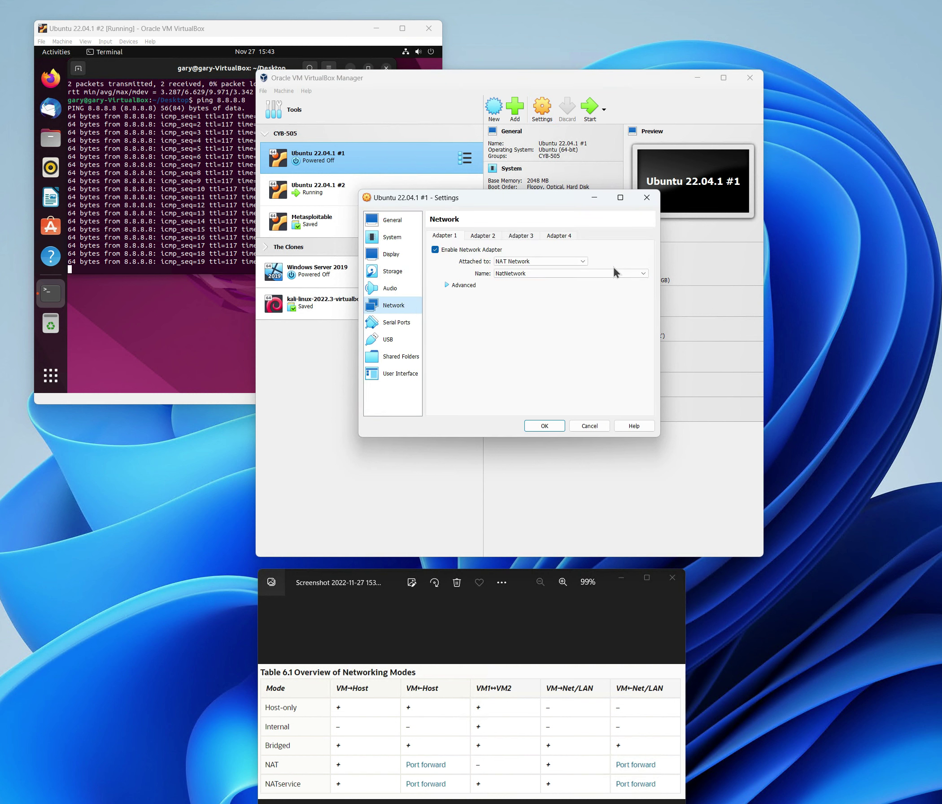
click(582, 261)
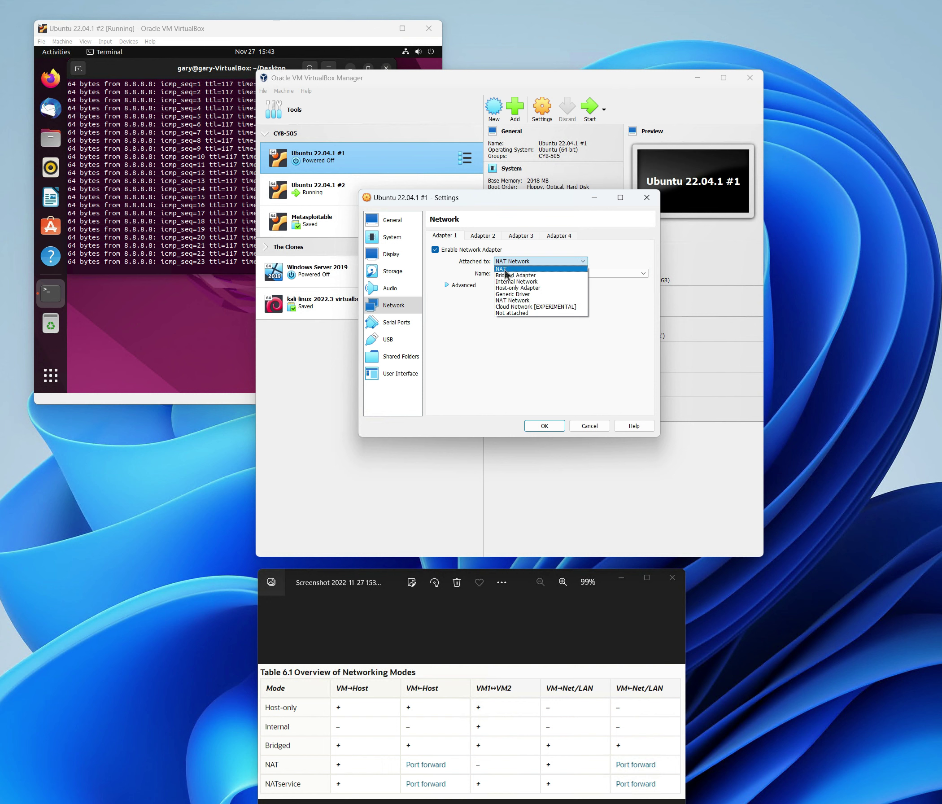
click(505, 269)
click(544, 425)
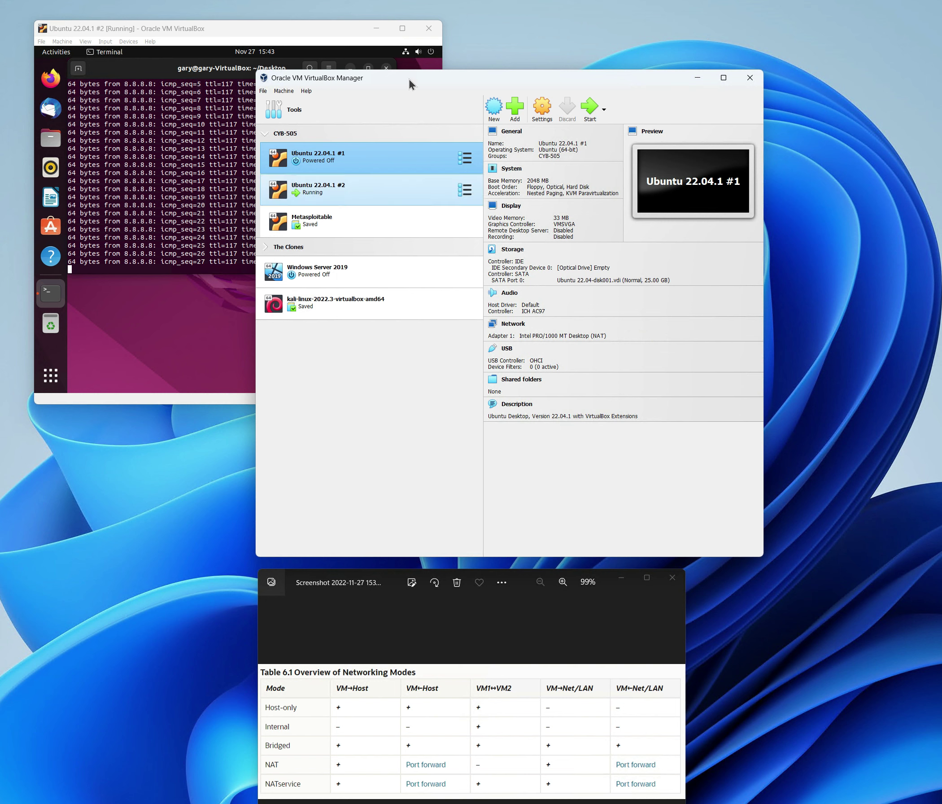
- Create NAT network NatNetwork1 (10.0.2.0/24, DHCP enabled) in the Network tool
click(543, 112)
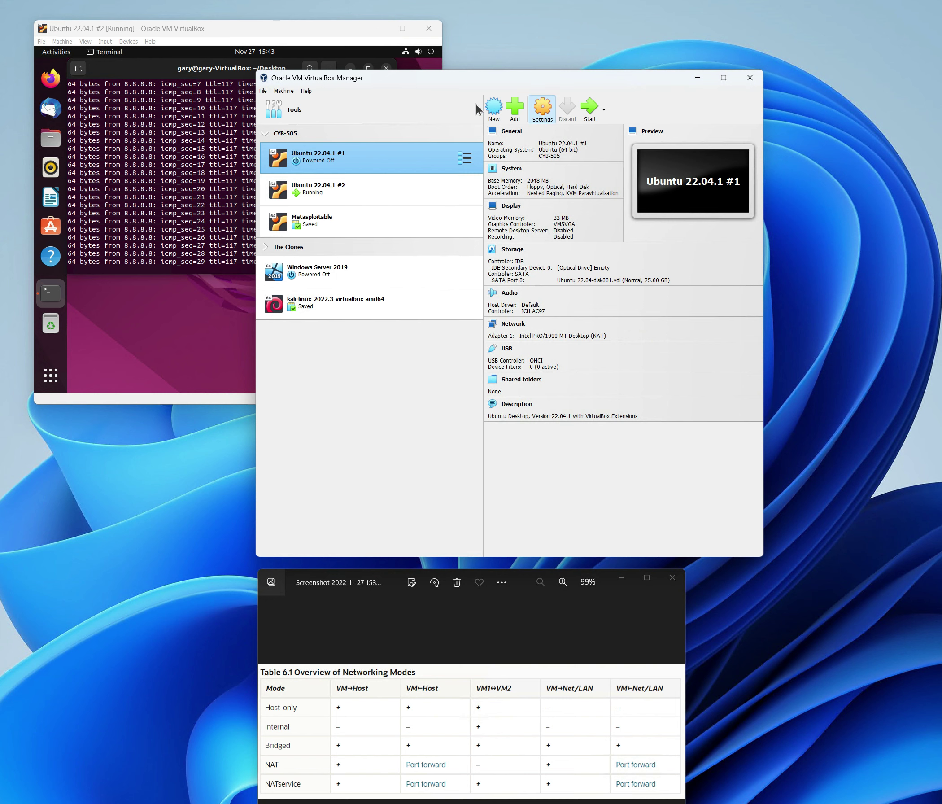
click(475, 104)
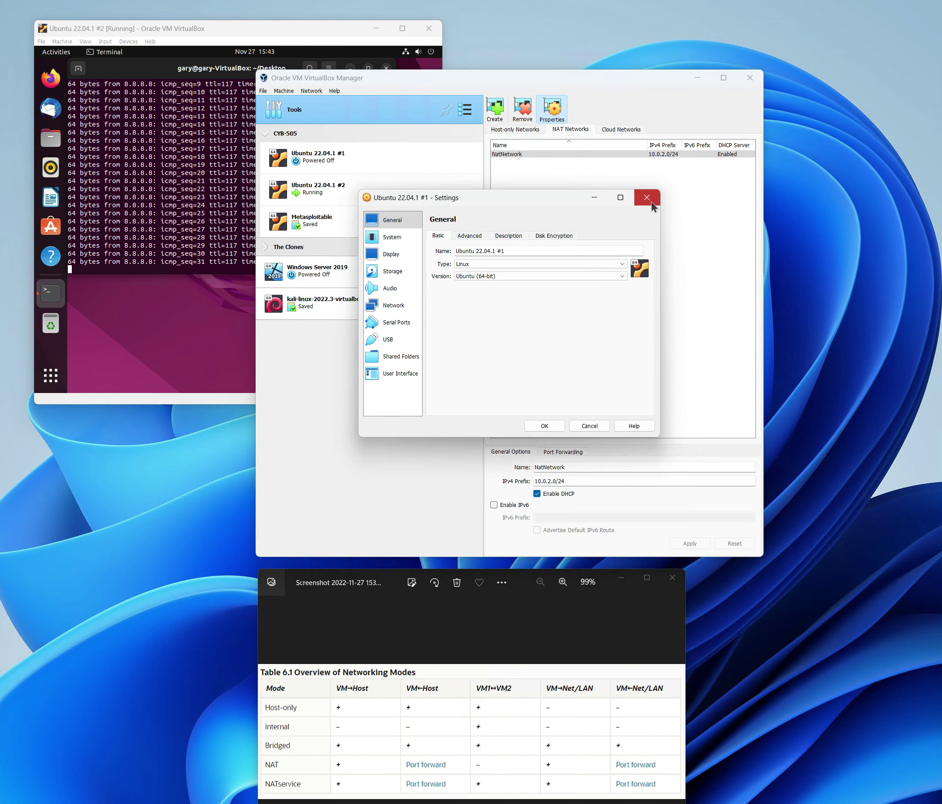
click(646, 198)
click(464, 111)
click(514, 192)
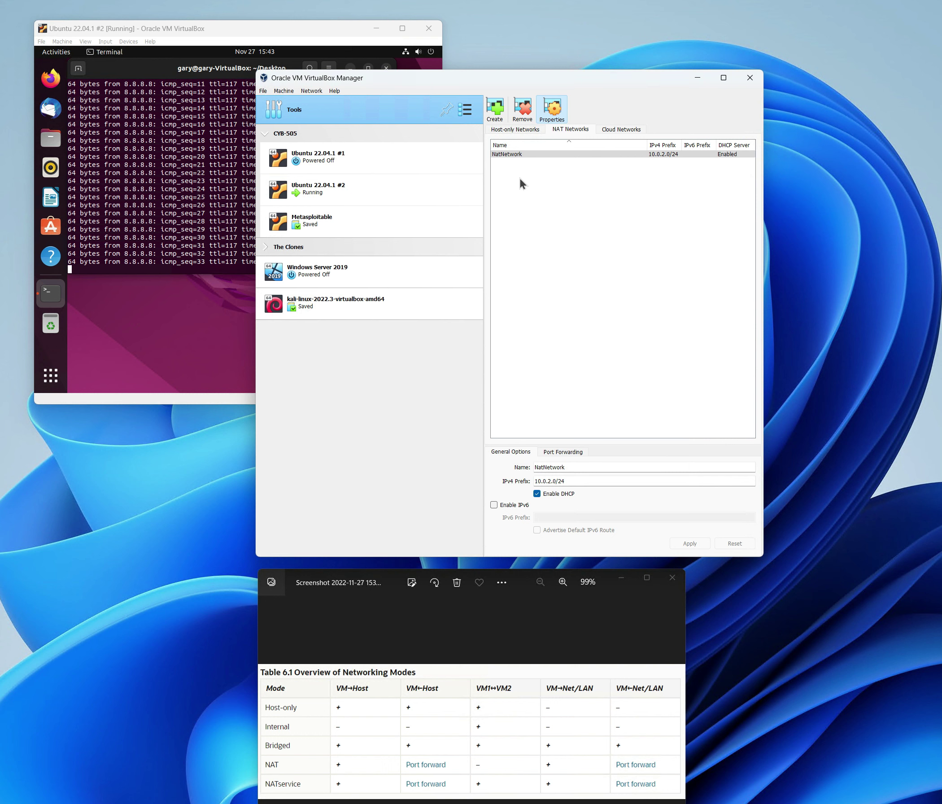
click(495, 110)
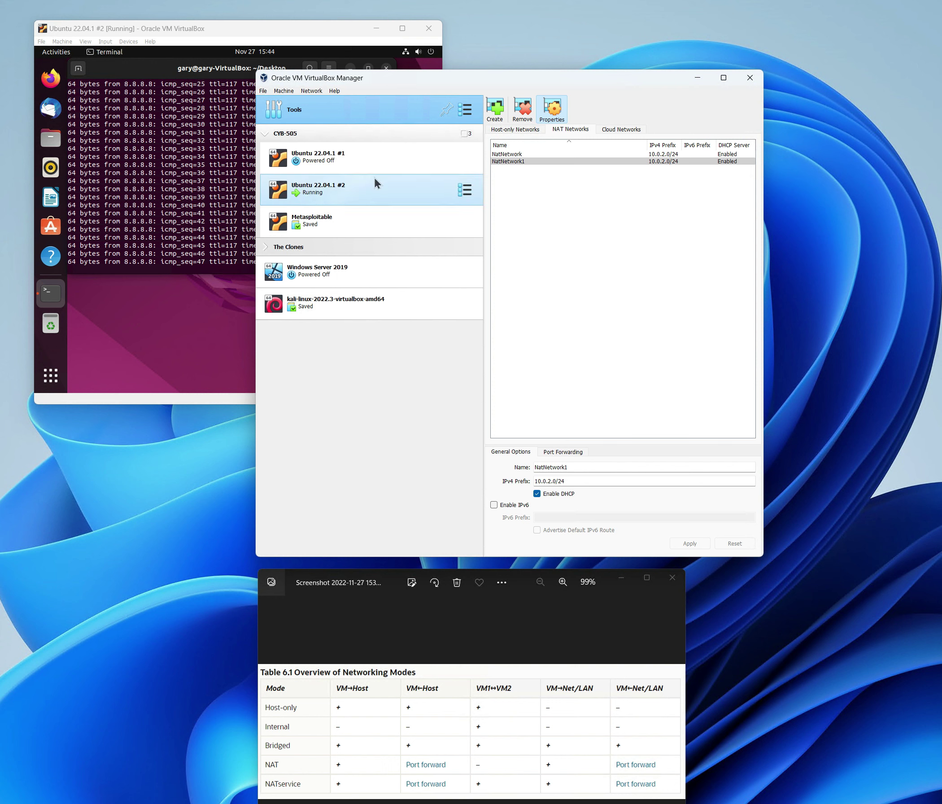
- Attach Ubuntu 22.04.1 #1's Adapter 1 to NAT Network NatNetwork1 and save
click(363, 160)
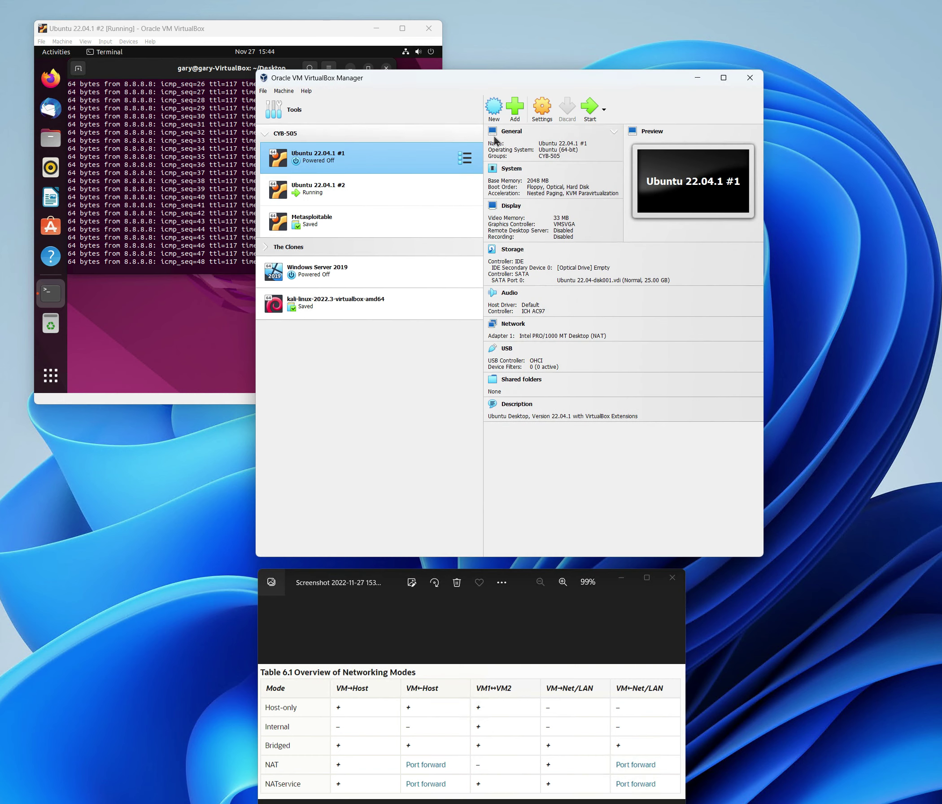
click(543, 109)
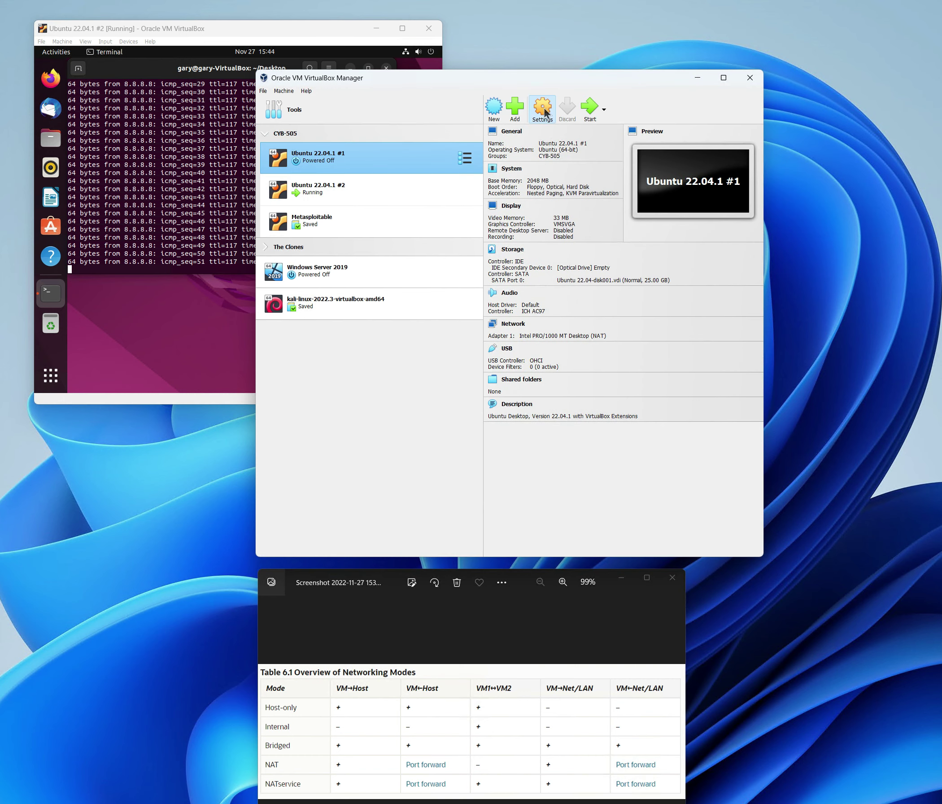
click(394, 306)
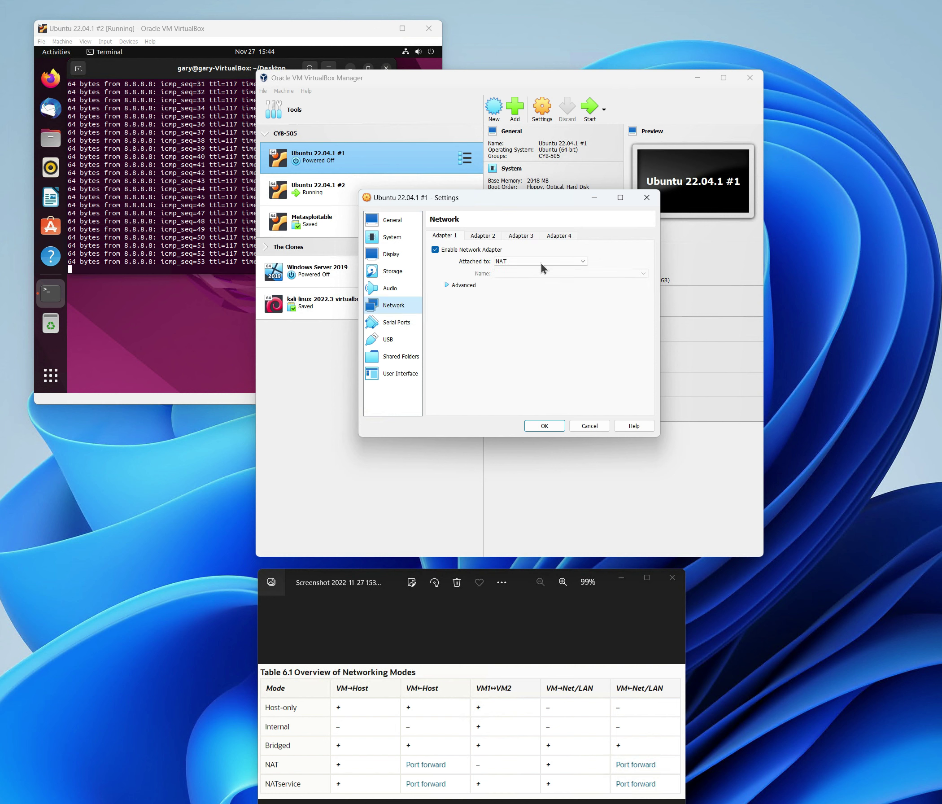
click(554, 262)
click(524, 300)
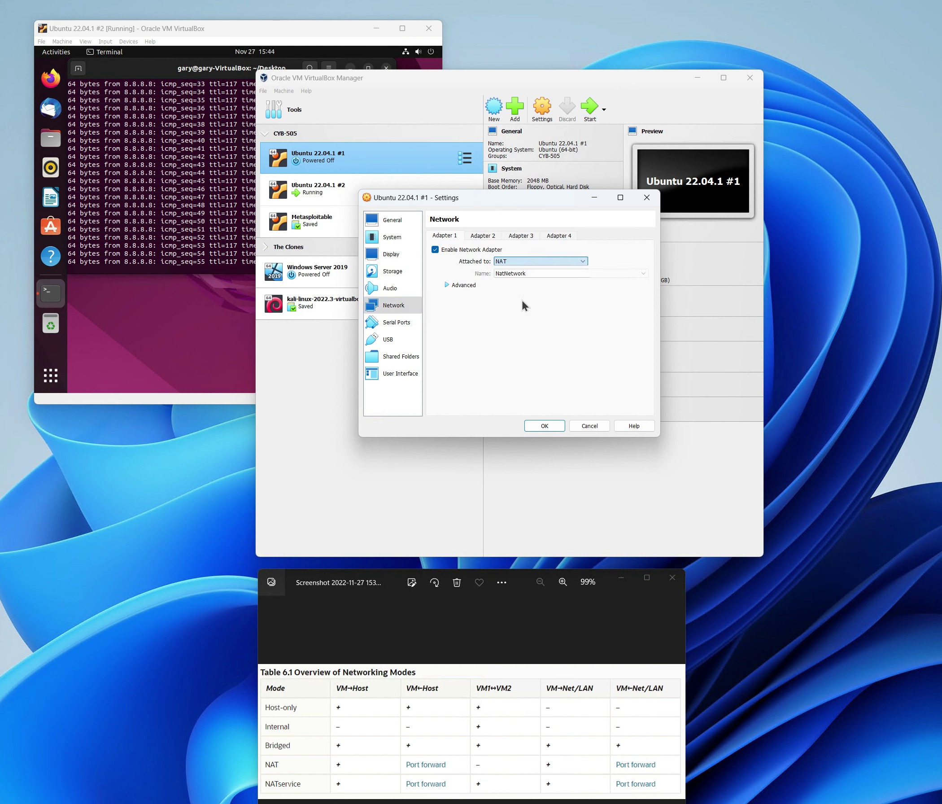
click(587, 274)
click(524, 288)
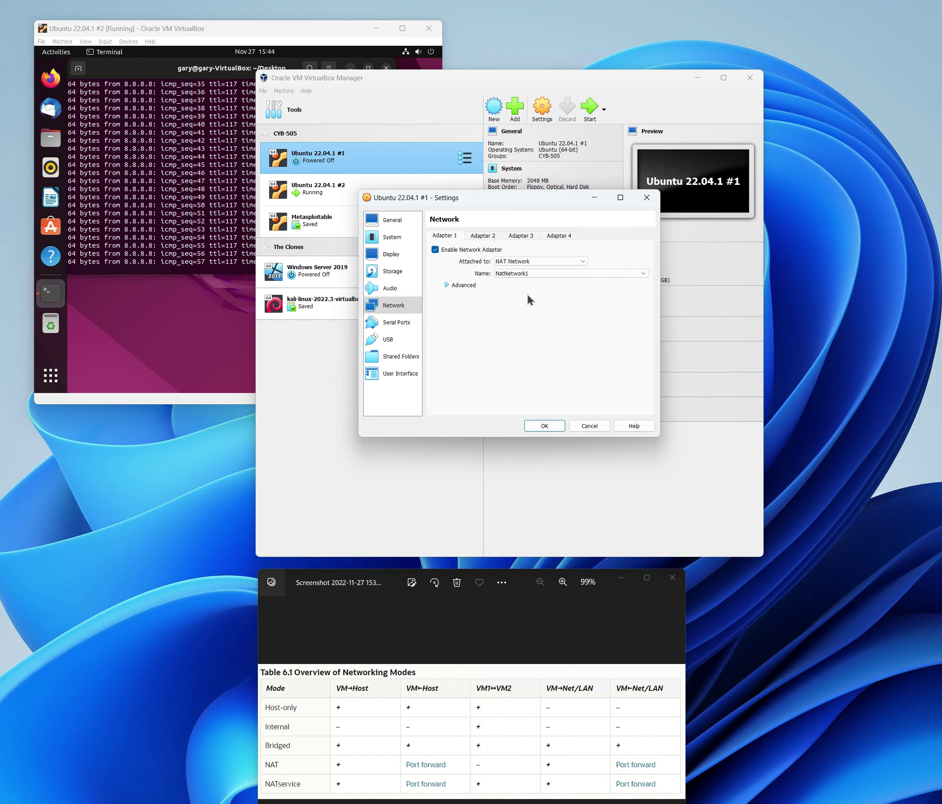
click(544, 426)
- Regenerate the adapter's MAC address, save, and start Ubuntu 22.04.1 #1
click(541, 109)
click(394, 305)
click(461, 286)
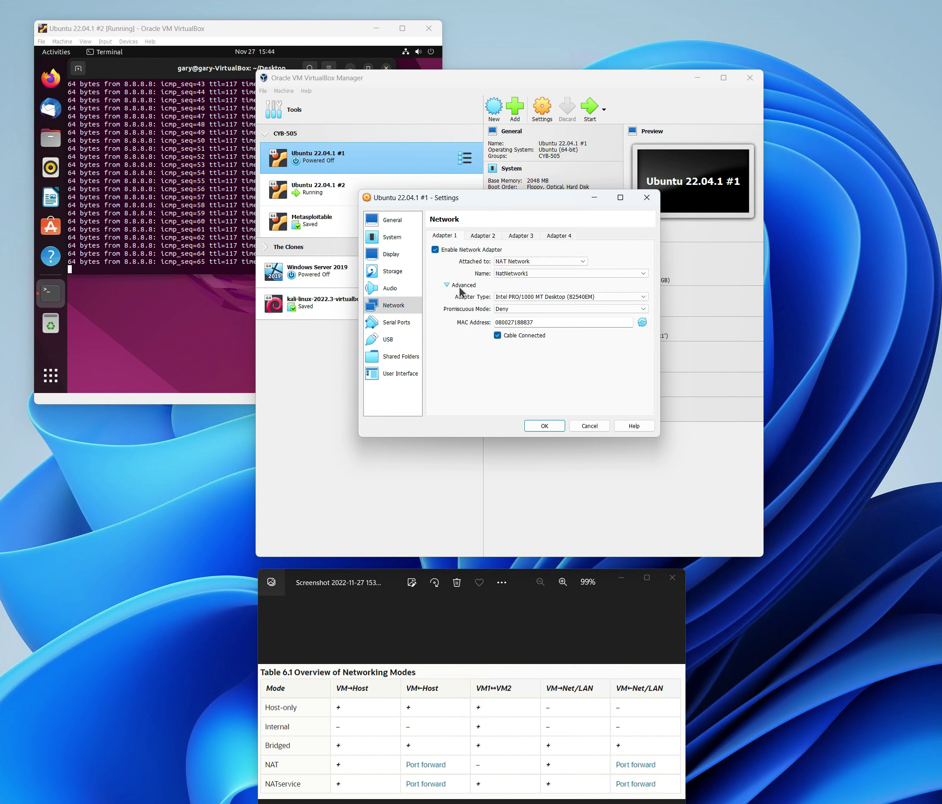
click(642, 322)
click(544, 427)
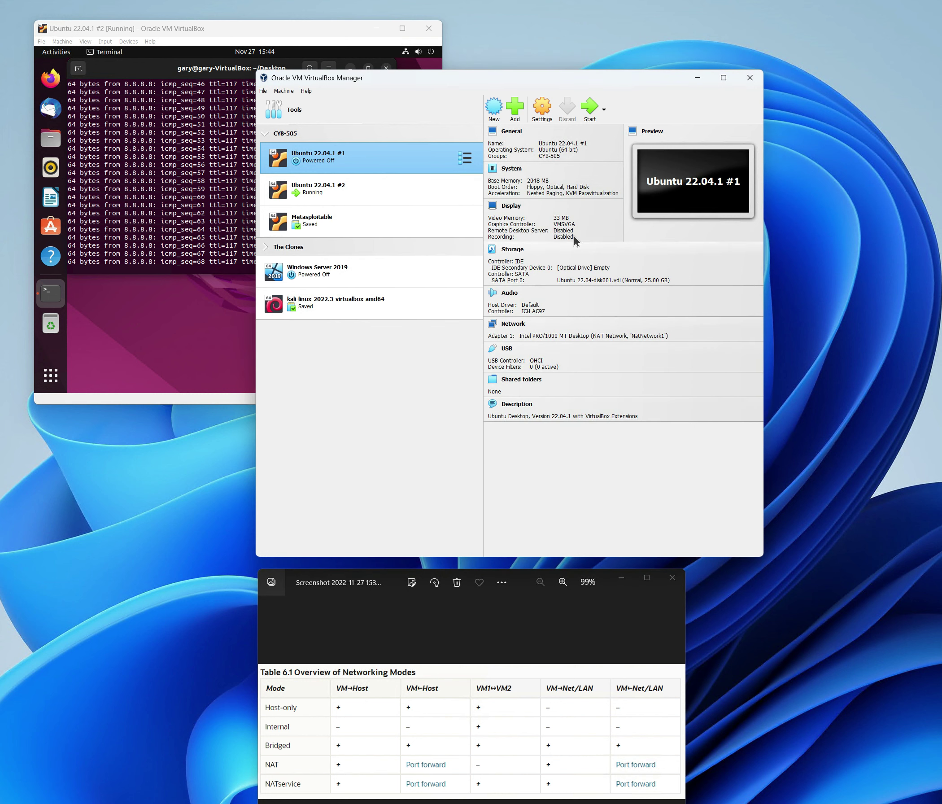
click(589, 108)
drag(156, 196, 168, 185)
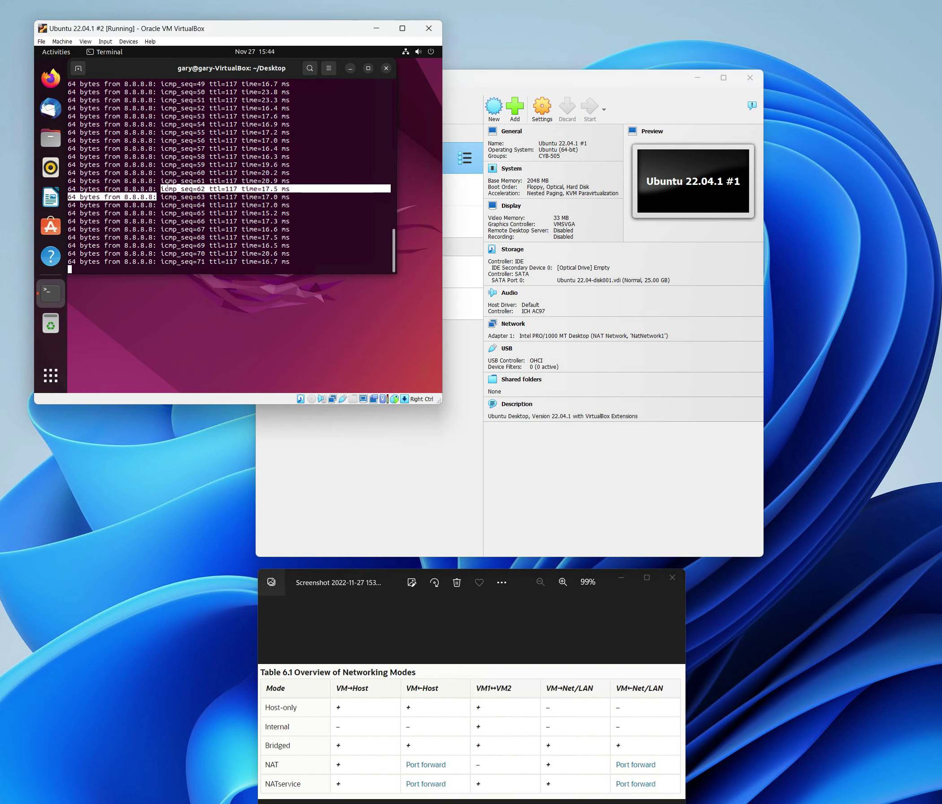
- On Ubuntu #2, stop the 8.8.8.8 ping and rerun ifconfig -a showing 10.0.2.6
click(215, 189)
key(ctrl+c)
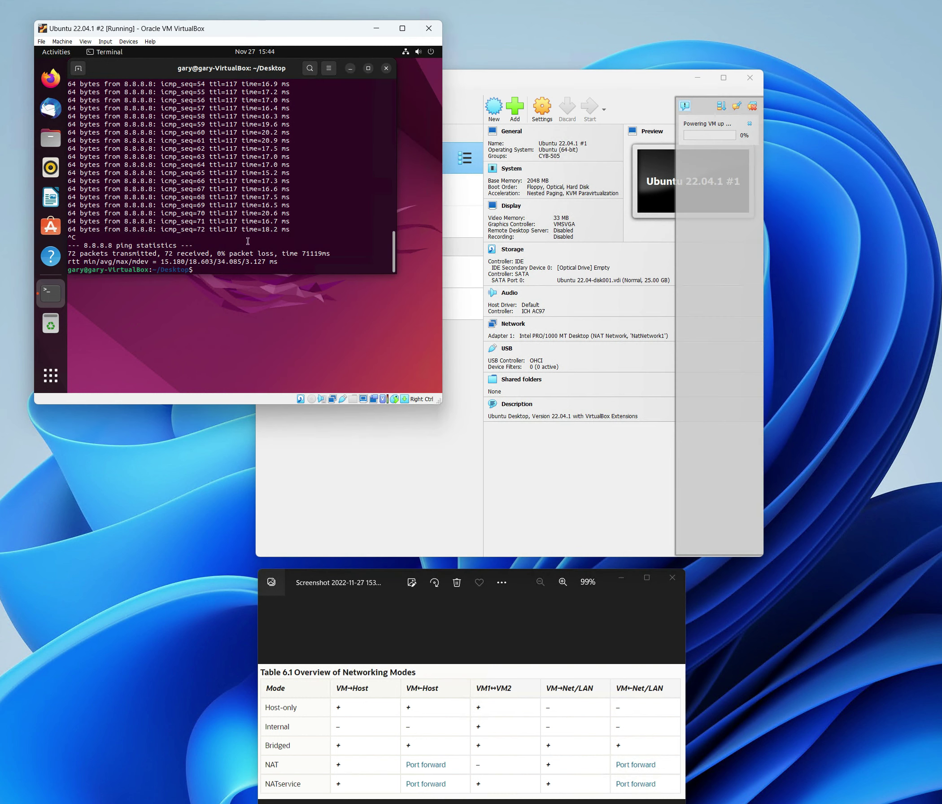
key(Up)
key(Up)
key(Up)
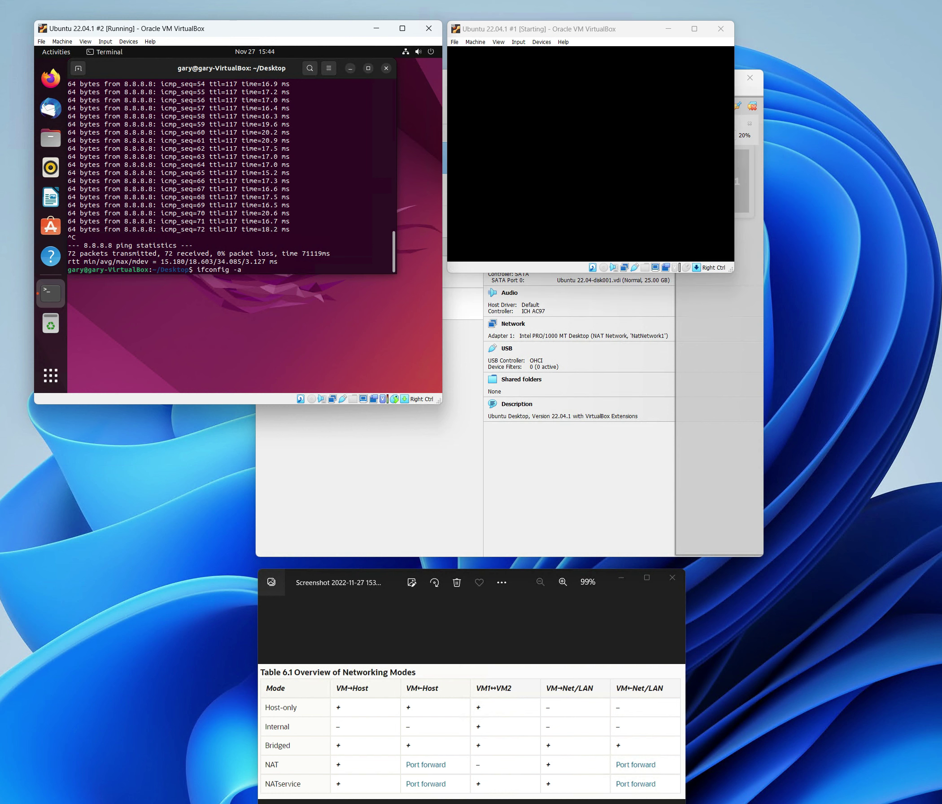
key(Return)
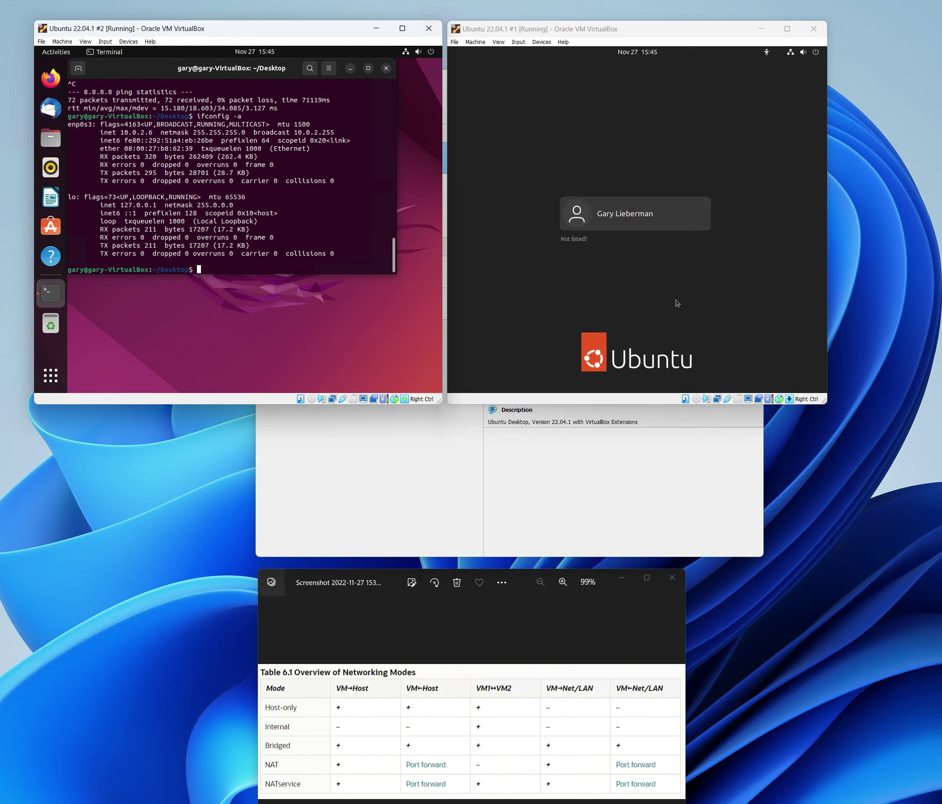
- Log into Ubuntu #1 with the account password and open a terminal from the desktop
click(644, 214)
text(***)
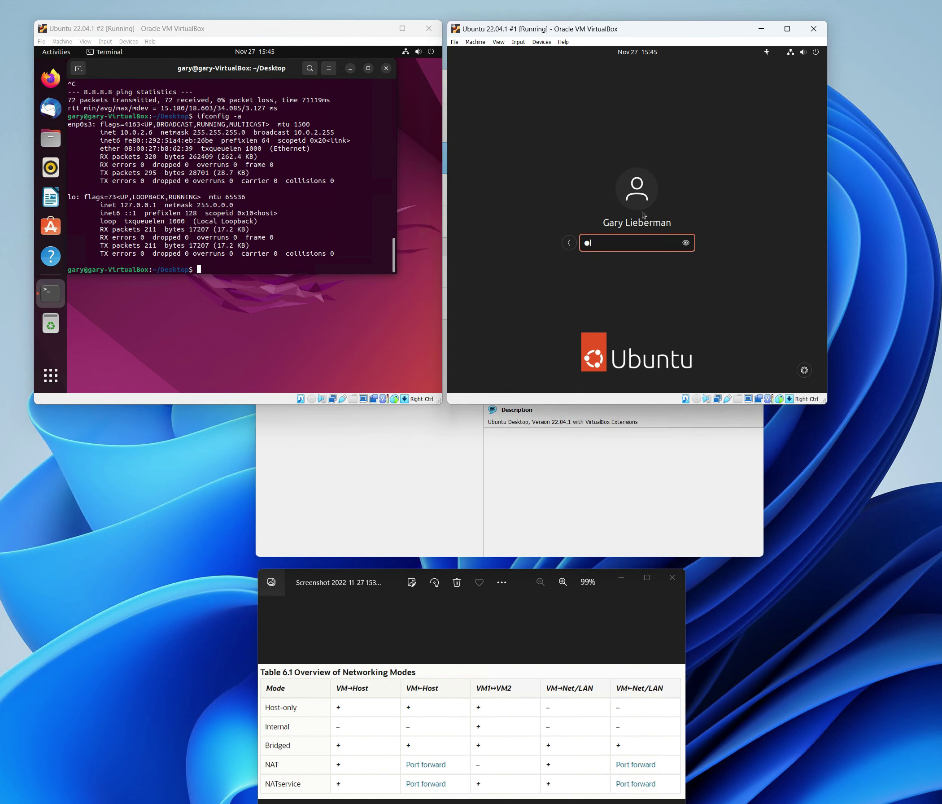
text(******)
key(Return)
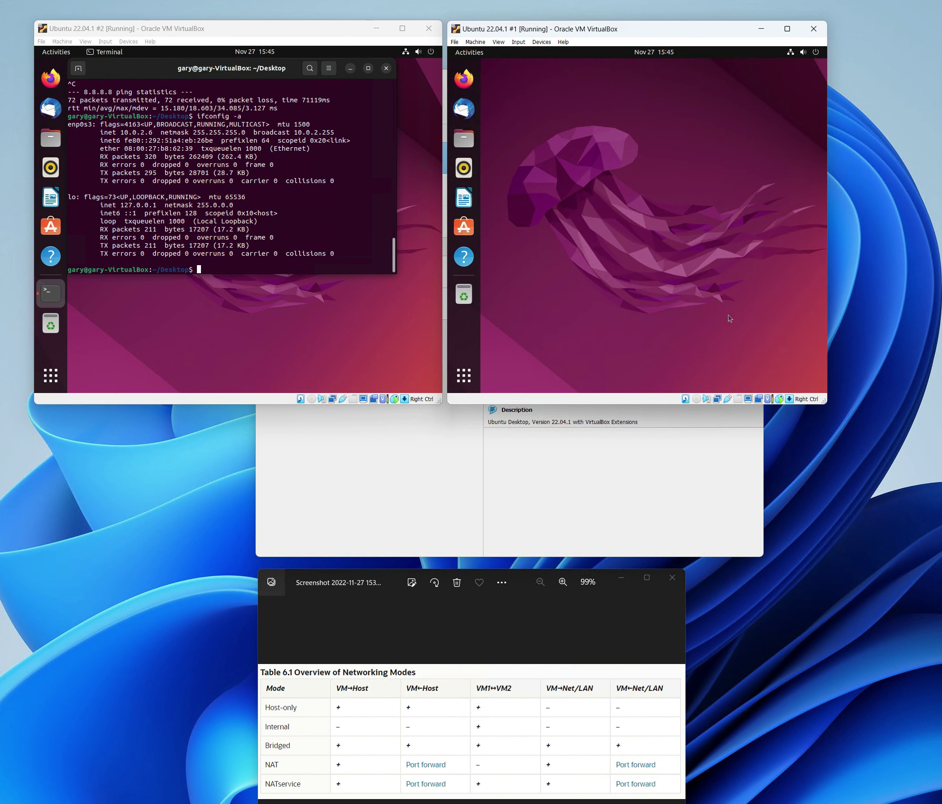
right_click(512, 127)
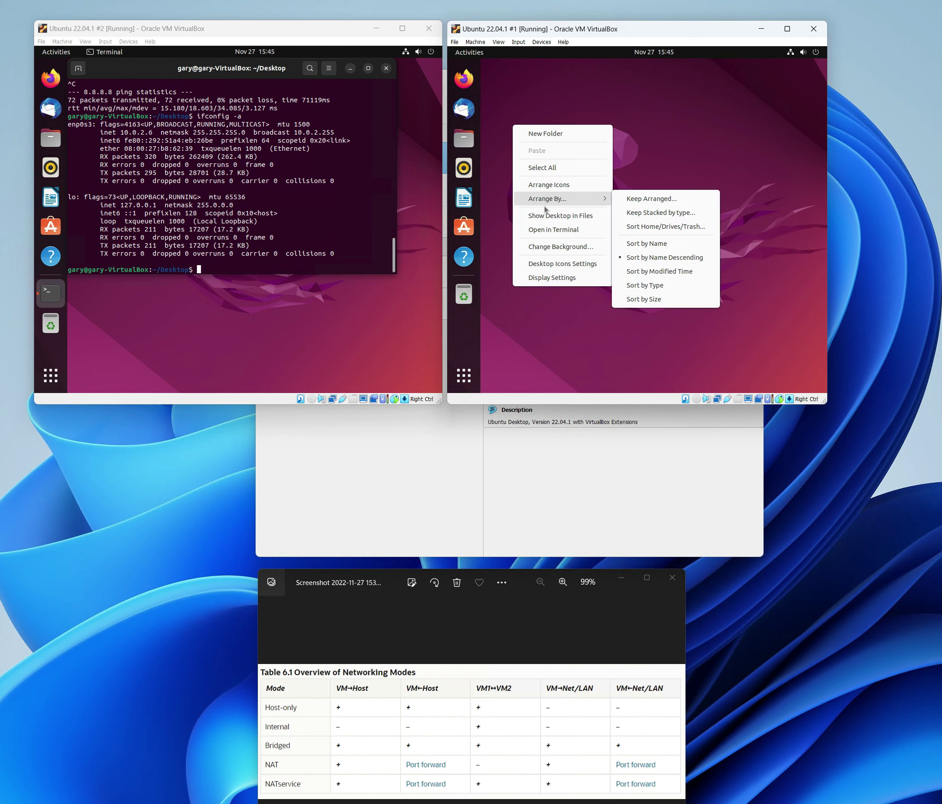
click(618, 240)
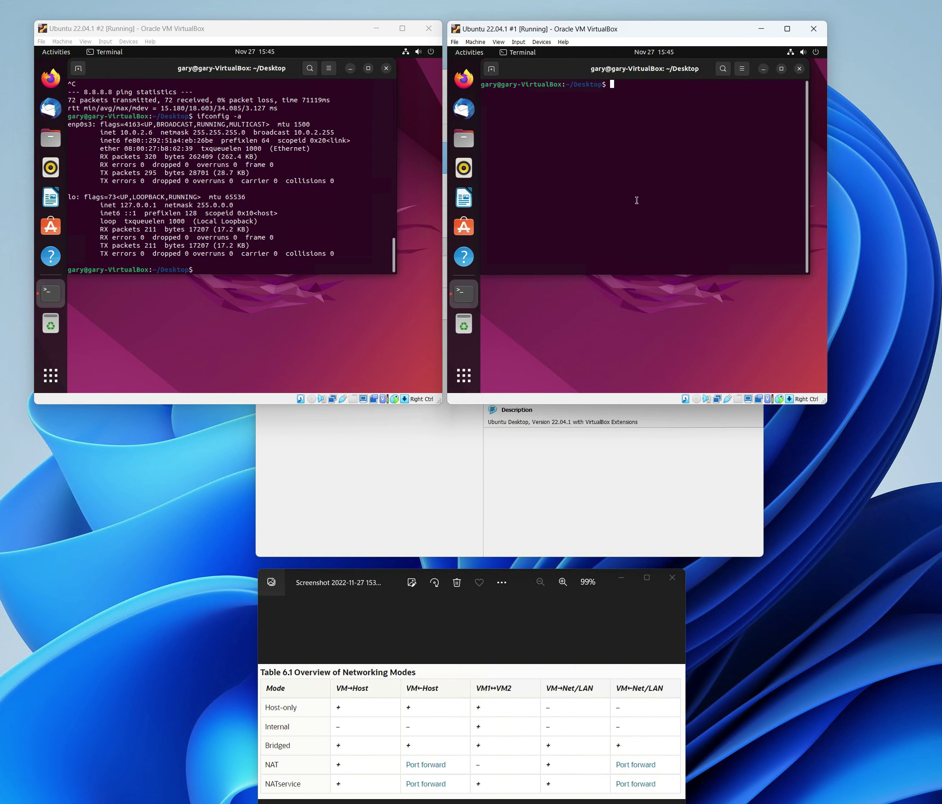
- On Ubuntu #1, run ifconfig -a to confirm 10.0.2.5, then ping 10.0.2.6
text(ifconfig -a)
key(Return)
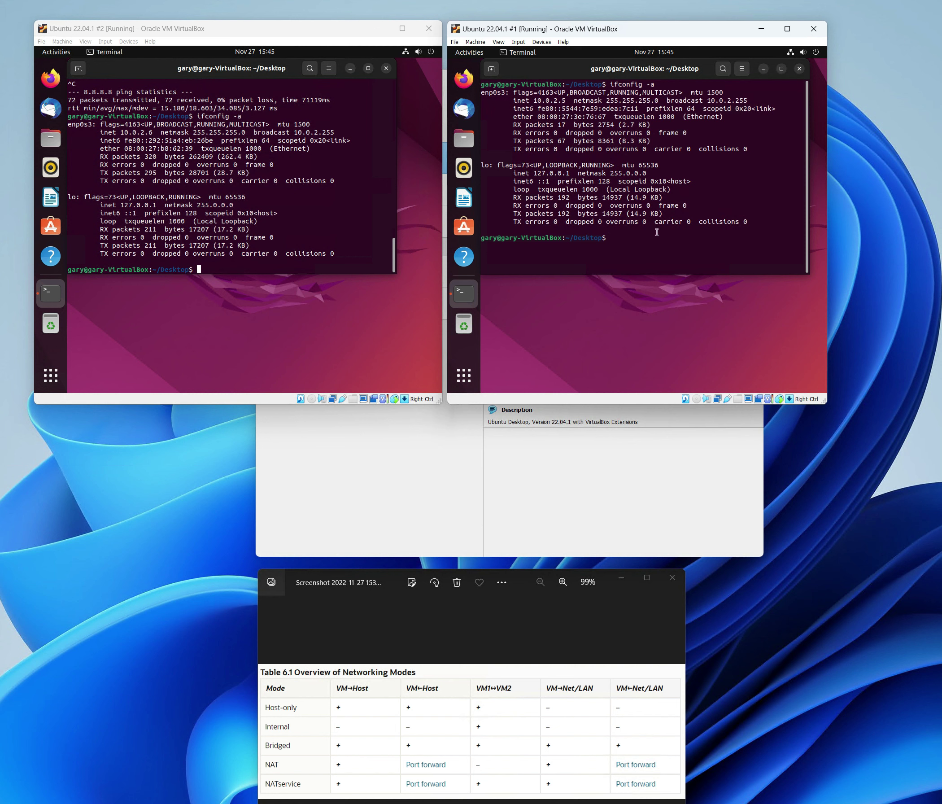
text(ping 10.0.2.6)
key(Return)
- On Ubuntu #2, ping 10.0.2.5, which returns Destination Host Unreachable
click(199, 269)
text(ping 10.0.)
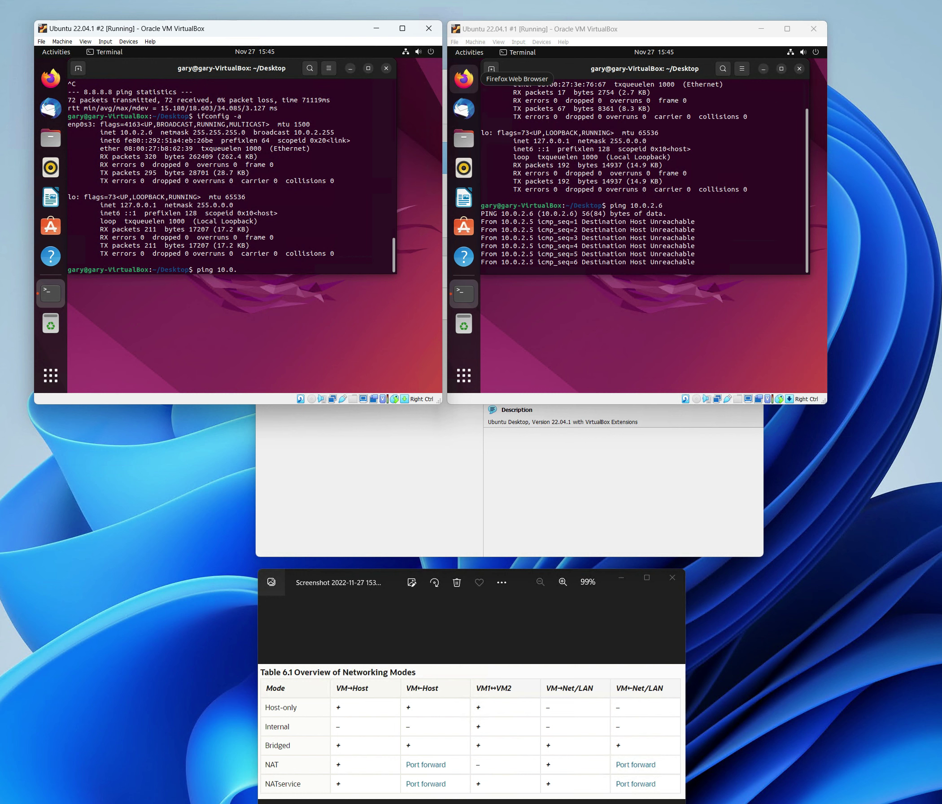
text(2.5)
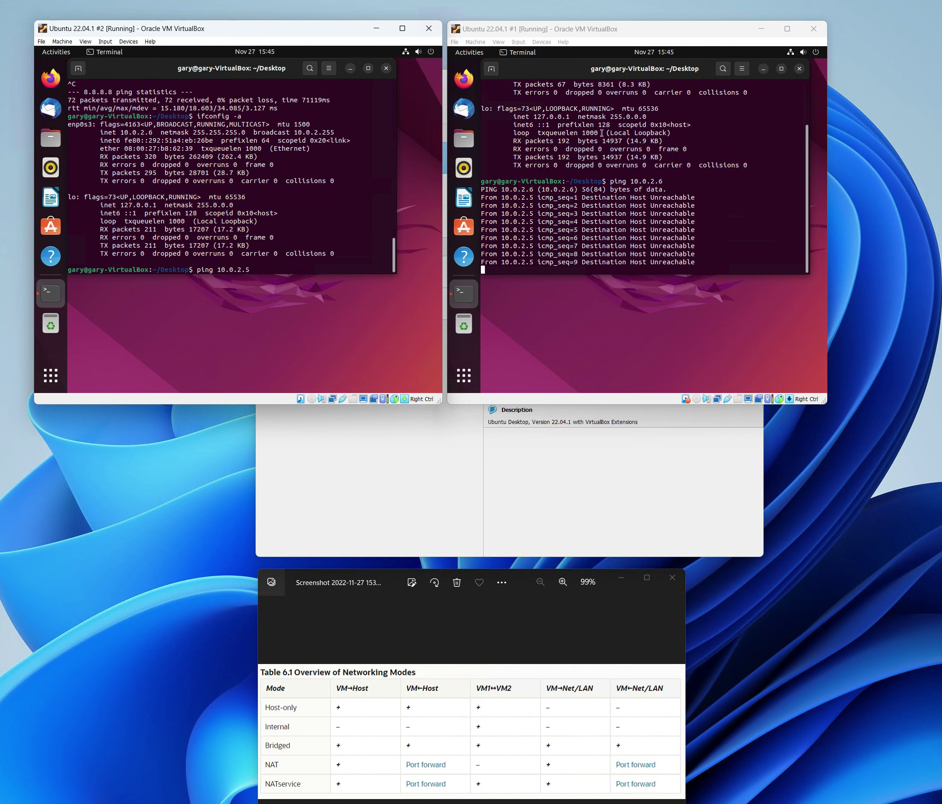
scroll(601, 132, up, 3)
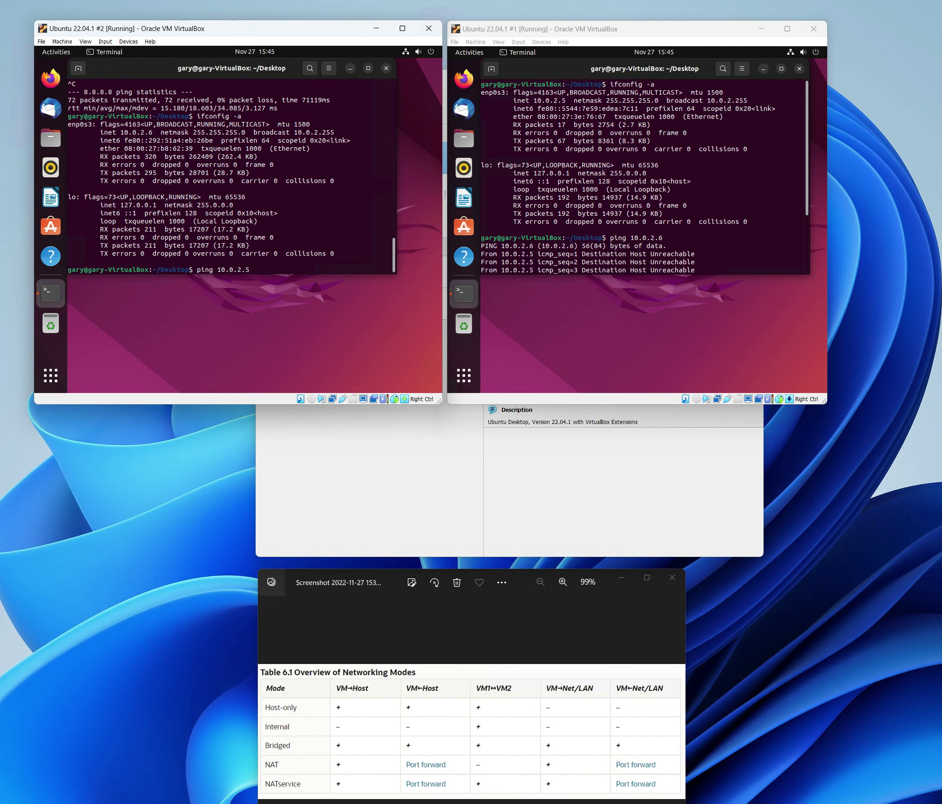
scroll(638, 173, down, 3)
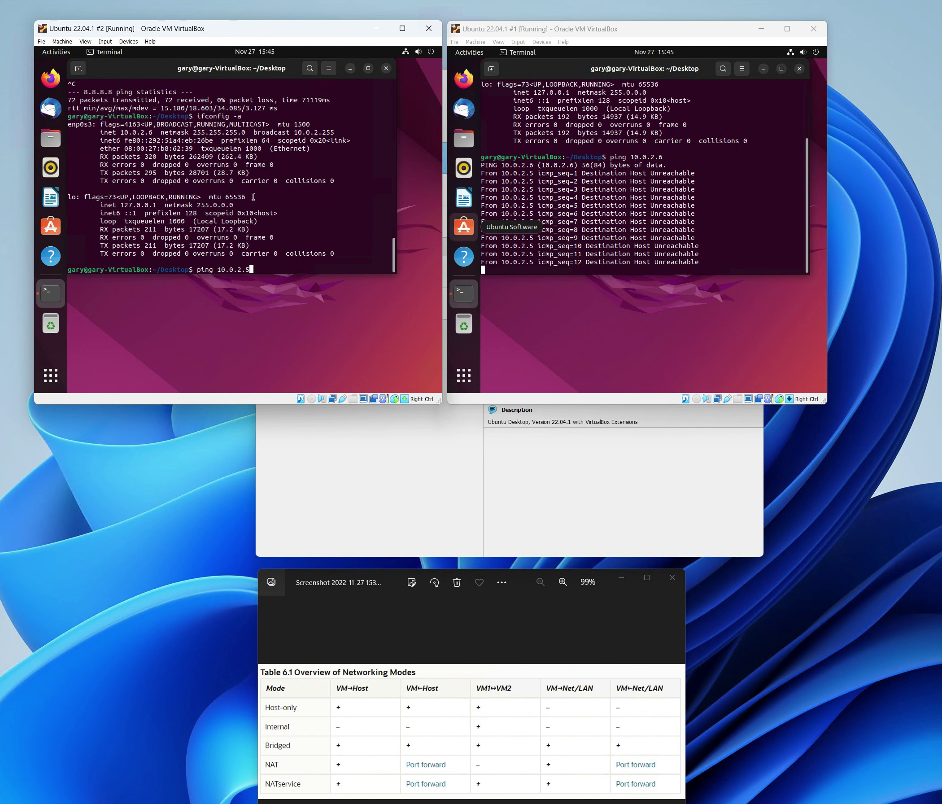
key(Return)
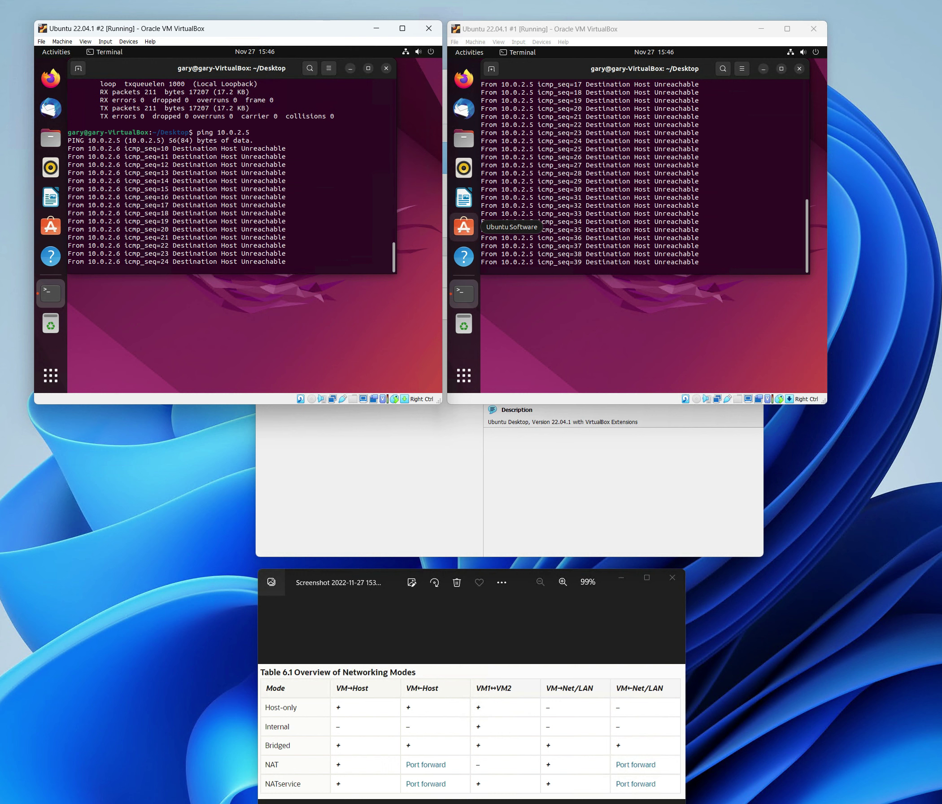
- Stop Ubuntu #1's ping to show 100% packet loss, then return to Ubuntu #2's terminal
click(606, 169)
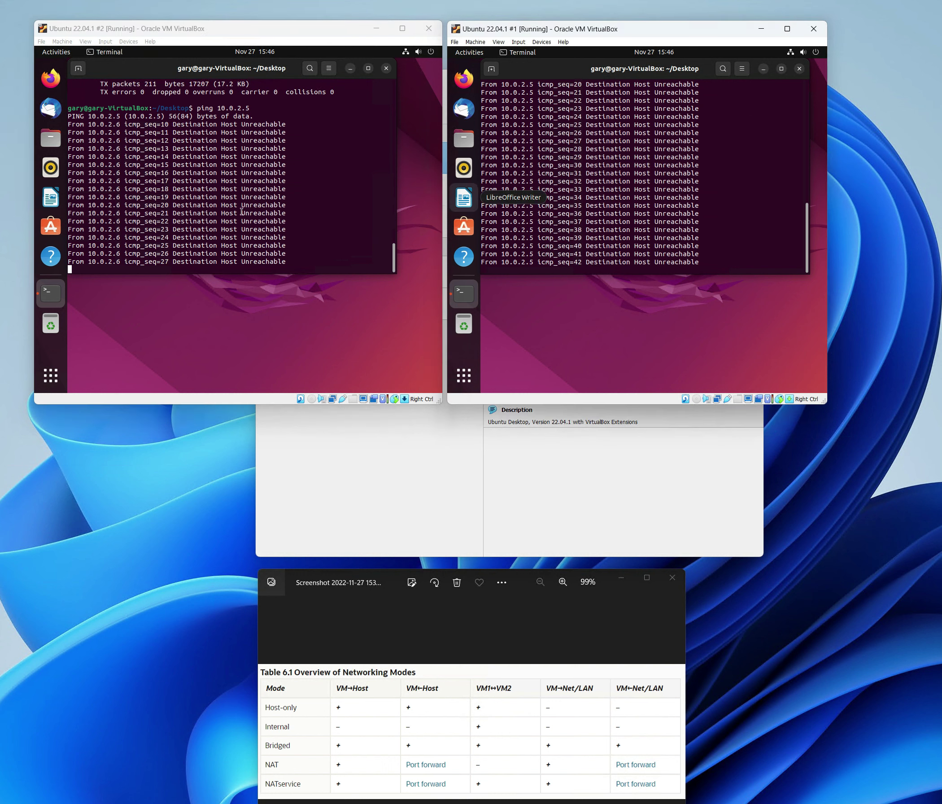
key(ctrl+c)
click(346, 398)
text(c)
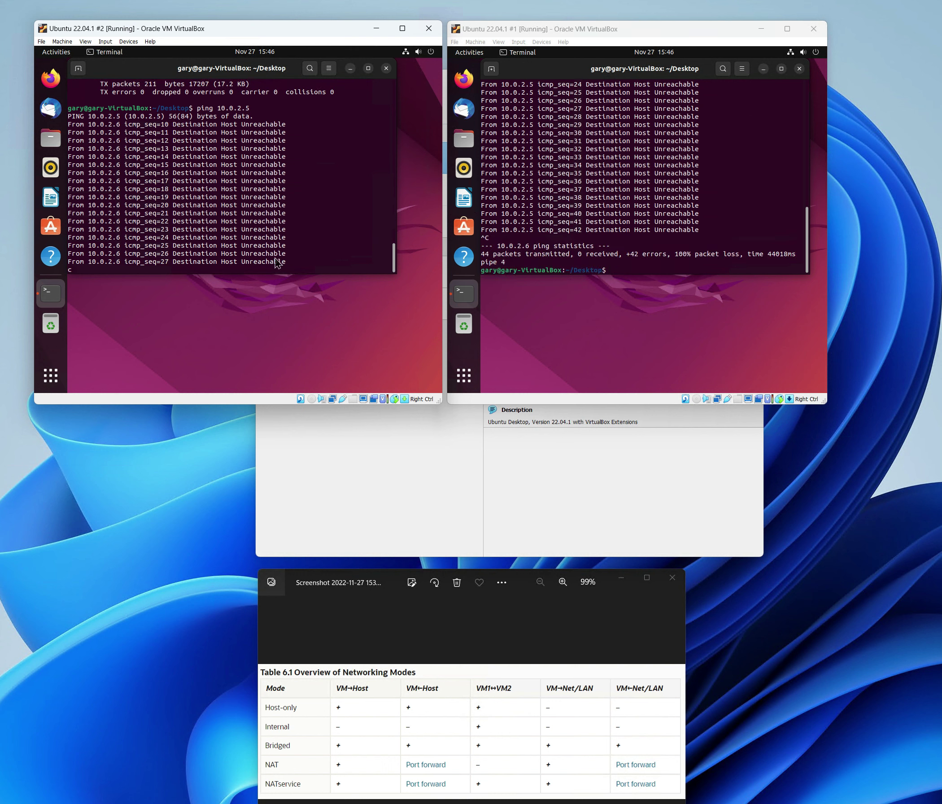